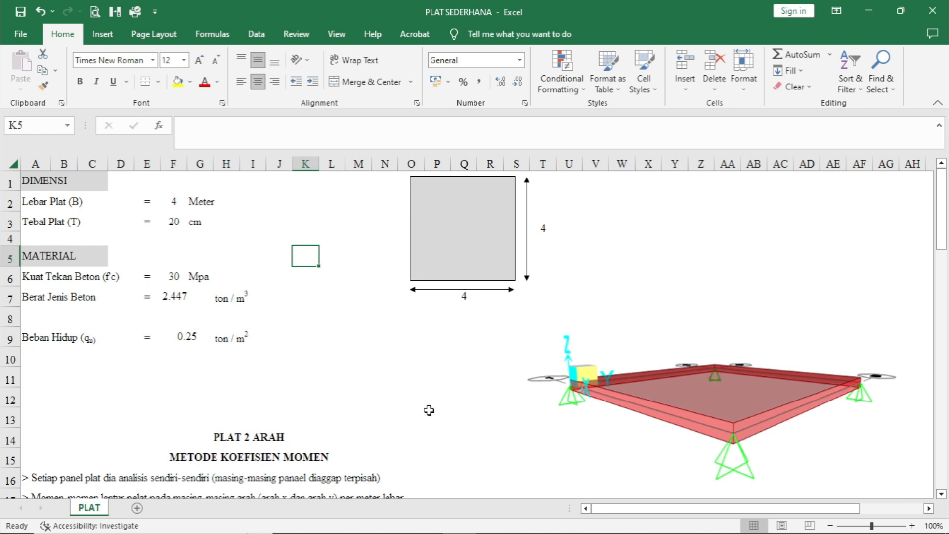
# - Switch to SAP2000 and start a new model in Tonf, m, C units from the Grid Only template
pyautogui.click(496, 523)
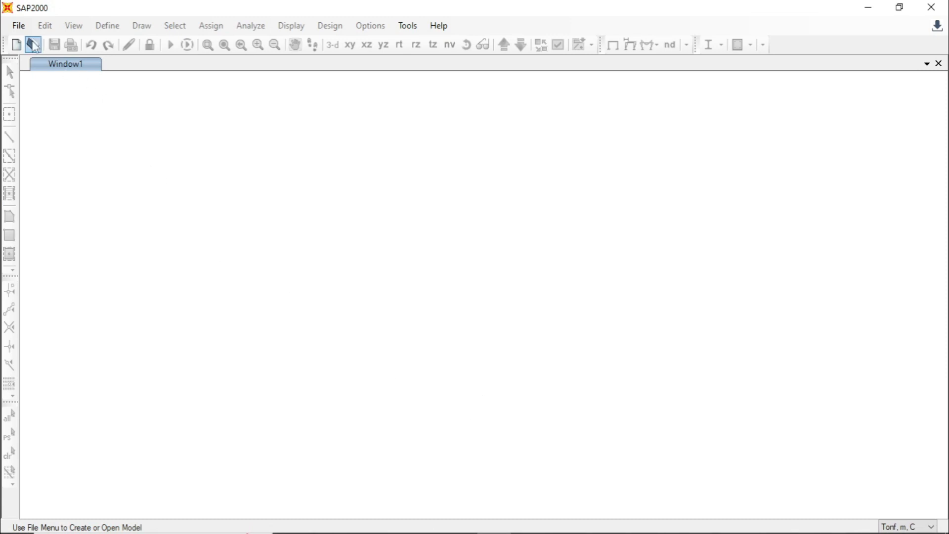
pyautogui.click(19, 25)
pyautogui.click(111, 31)
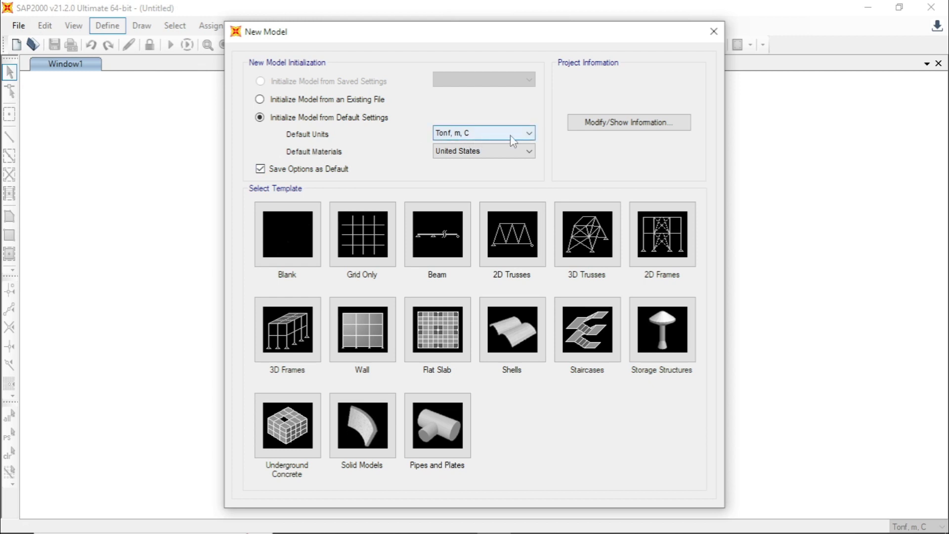
pyautogui.click(529, 139)
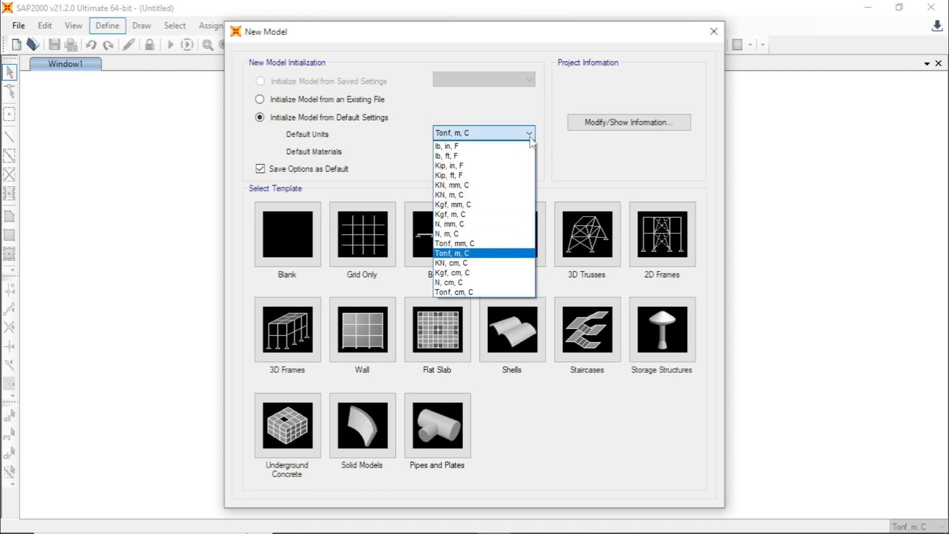
pyautogui.click(473, 253)
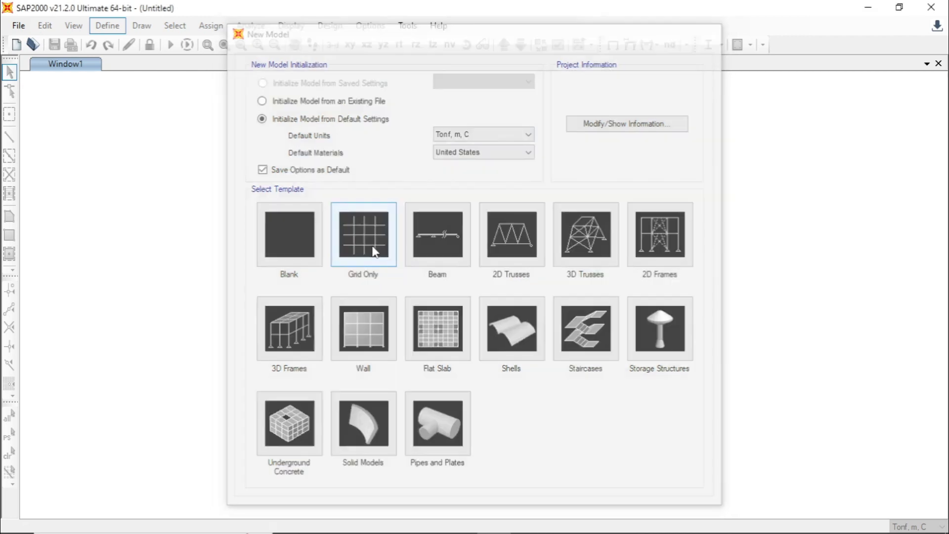
pyautogui.click(375, 252)
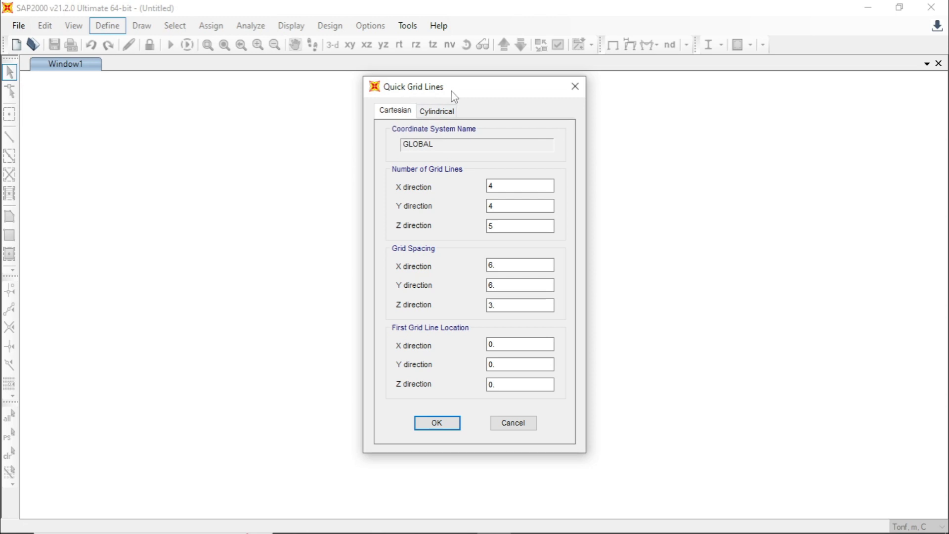
# - Check the plate dimensions in the Excel sheet and set the number of grid lines to 2 in X, 2 in Y and 1 in Z
pyautogui.moveTo(466, 528)
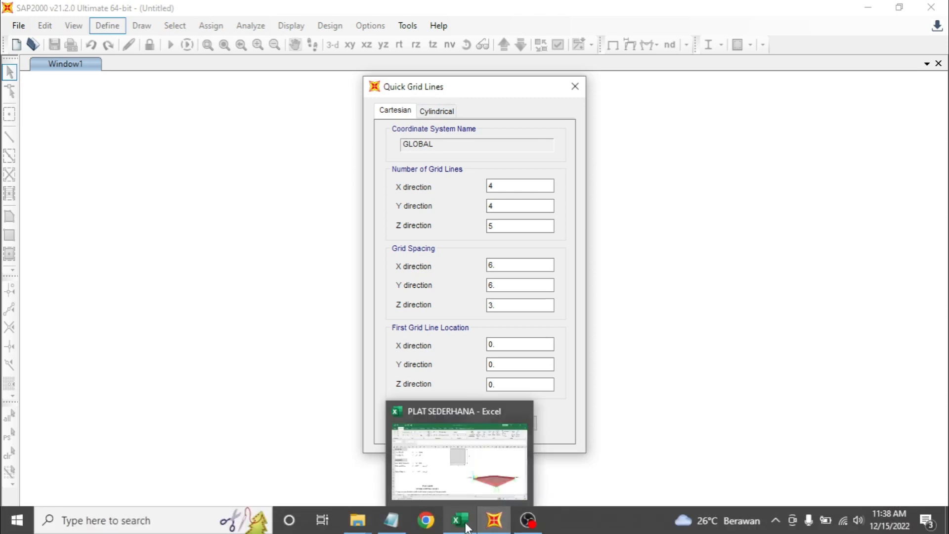
pyautogui.click(460, 460)
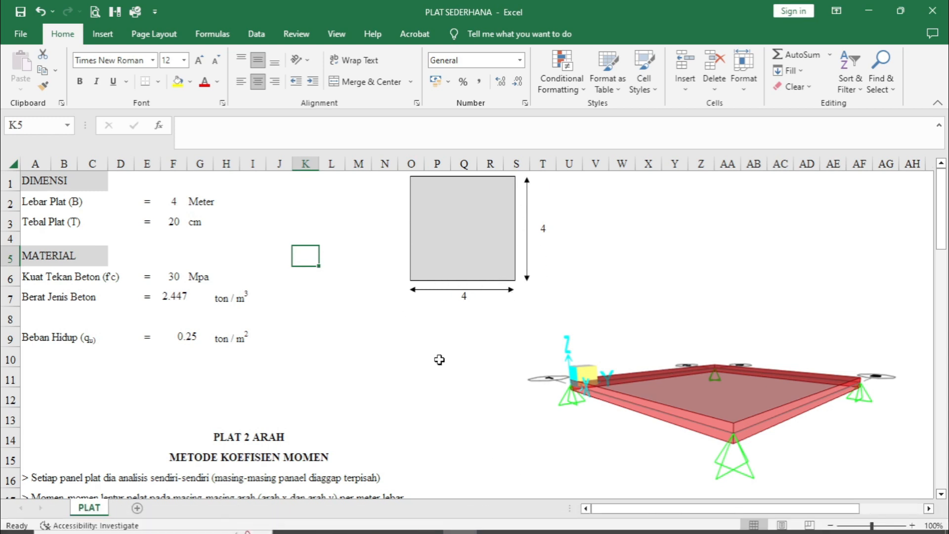
pyautogui.click(493, 525)
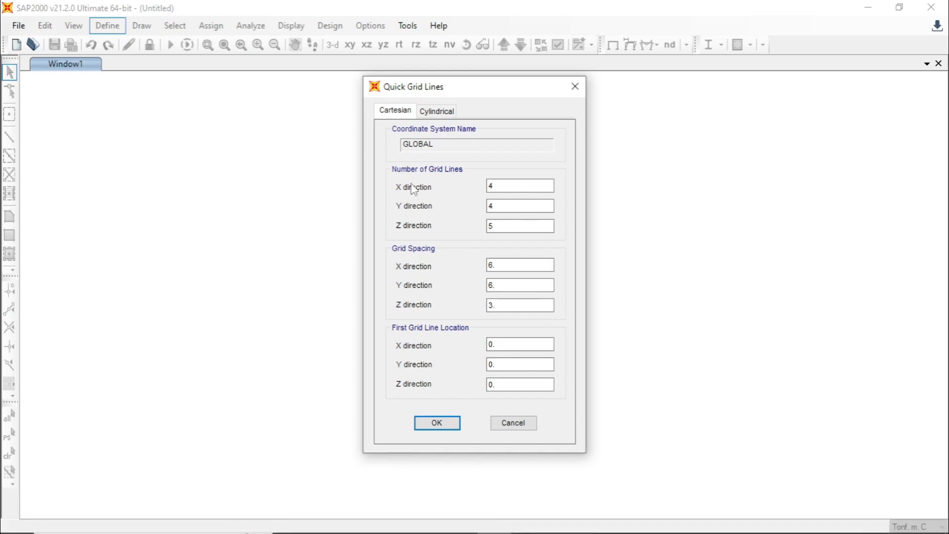
pyautogui.doubleClick(487, 186)
pyautogui.write('2')
pyautogui.doubleClick(512, 206)
pyautogui.write('2')
pyautogui.doubleClick(500, 226)
pyautogui.write('1')
# - Set the grid spacing to 4 m in the X and Y directions and create the grid
pyautogui.moveTo(502, 262); pyautogui.dragTo(487, 285)
pyautogui.write('44')
pyautogui.doubleClick(507, 305)
pyautogui.click(437, 423)
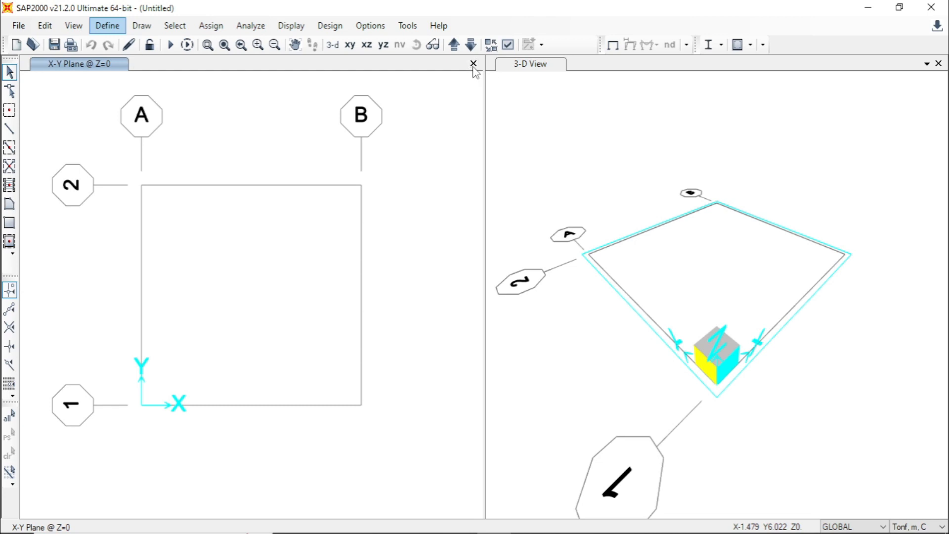
# - Close the separate plan window and show the remaining model view in the X-Y plane
pyautogui.click(474, 64)
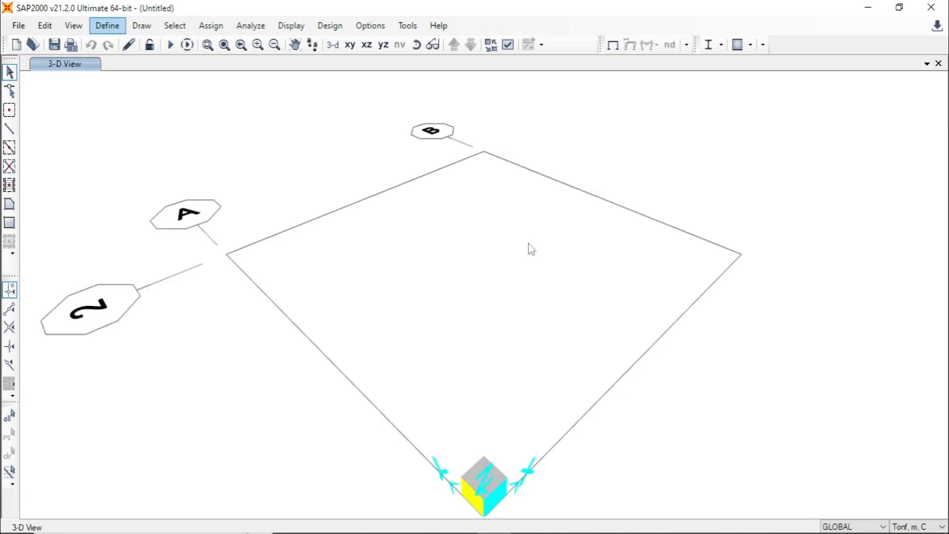
pyautogui.scroll(-2, 532, 249)
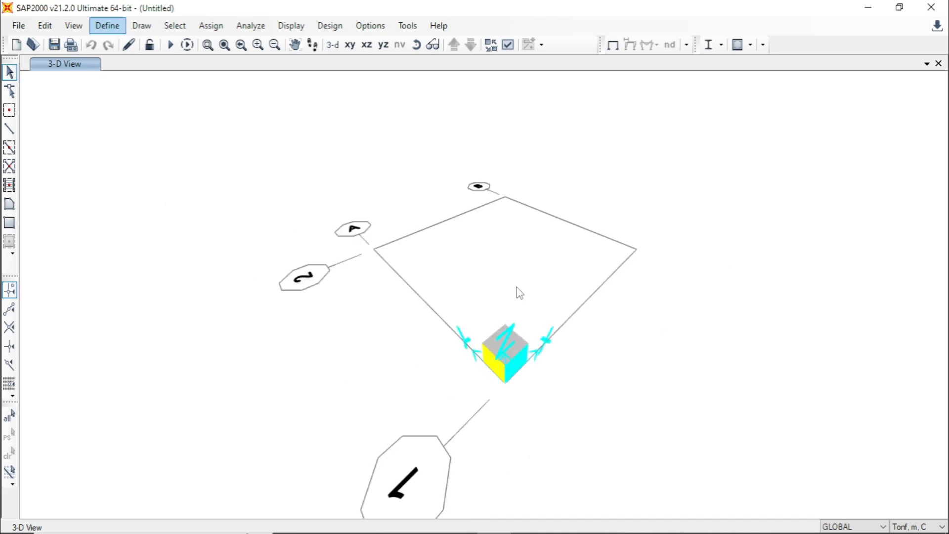
pyautogui.click(349, 46)
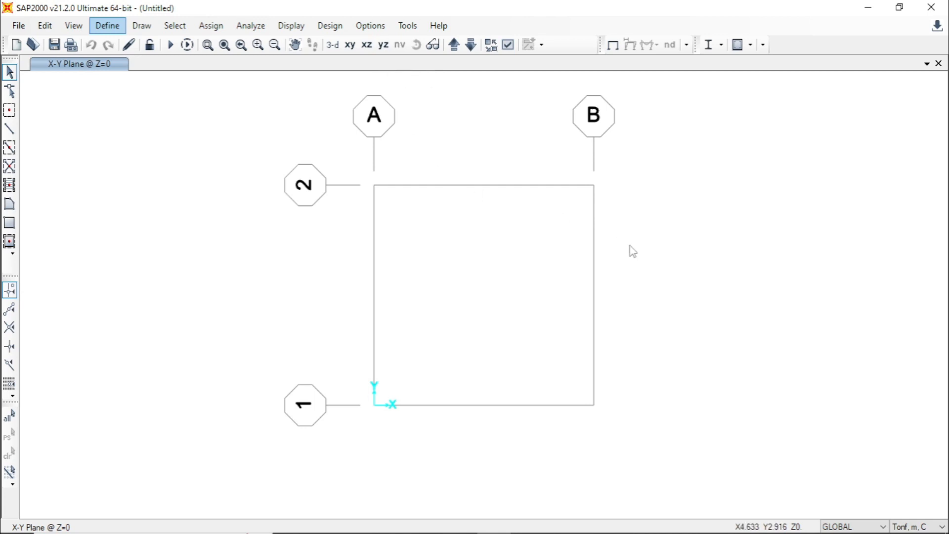
pyautogui.scroll(5, 633, 251)
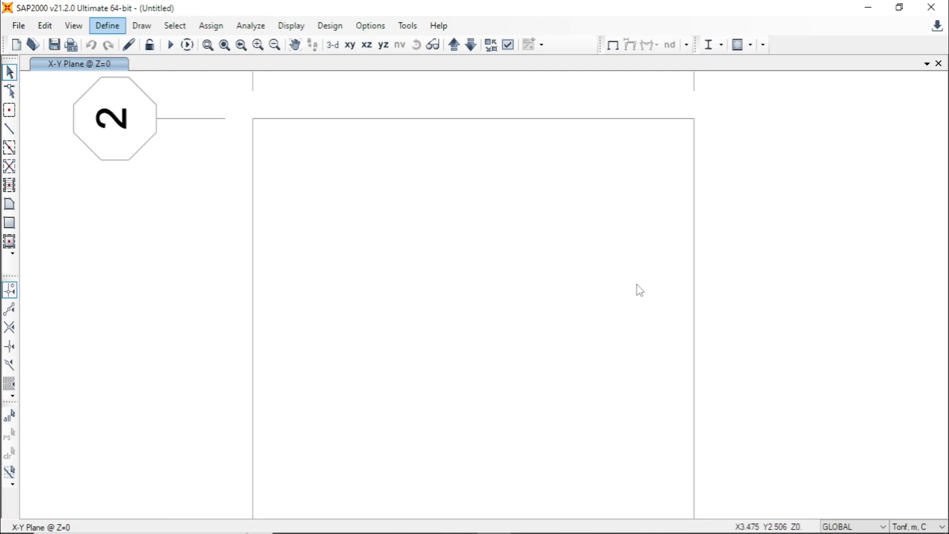
pyautogui.scroll(-5, 559, 307)
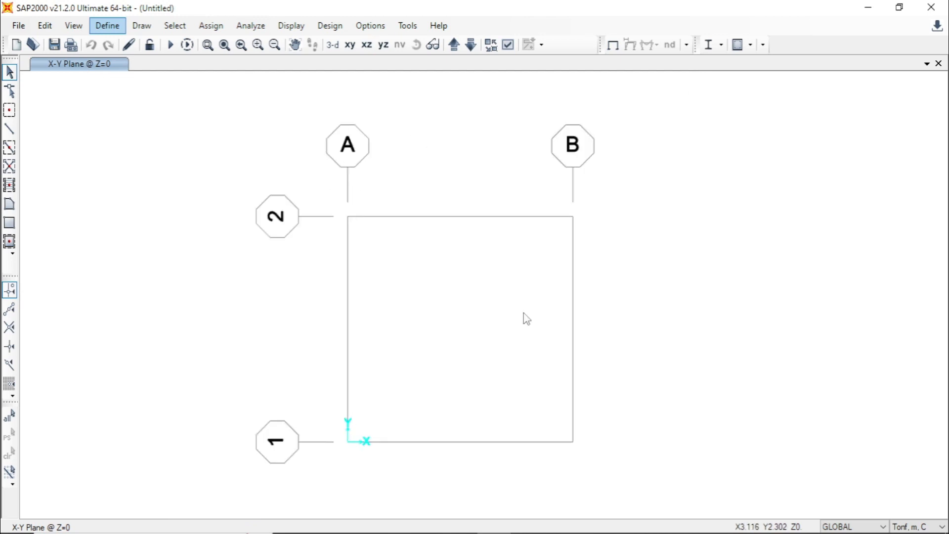
# - Open the material definitions and look up the concrete compressive strength (Kuat Tekan Beton) in the Excel sheet
pyautogui.click(107, 28)
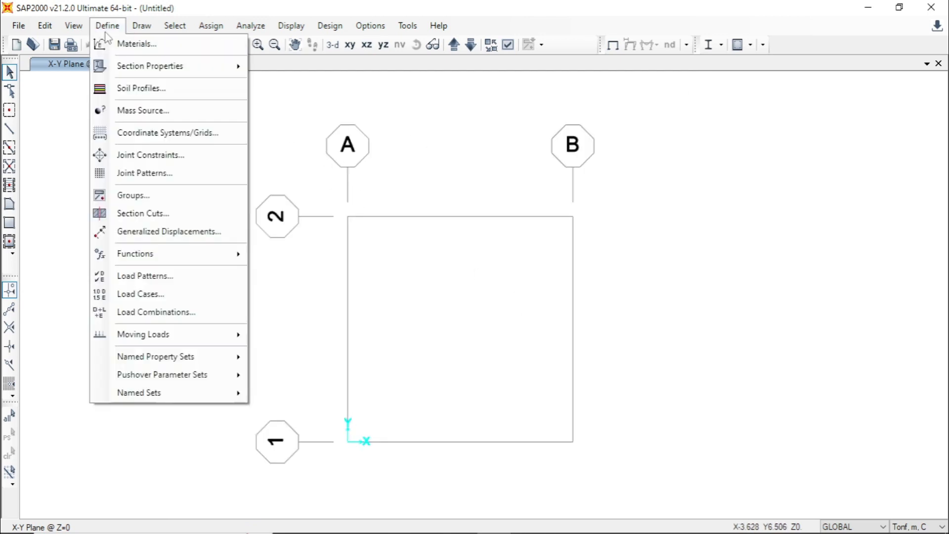
pyautogui.click(214, 45)
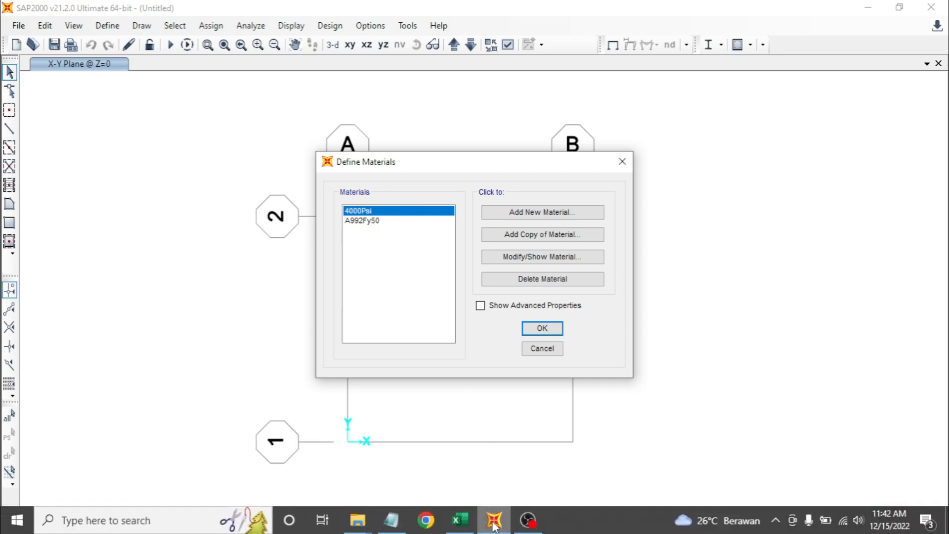
pyautogui.click(460, 528)
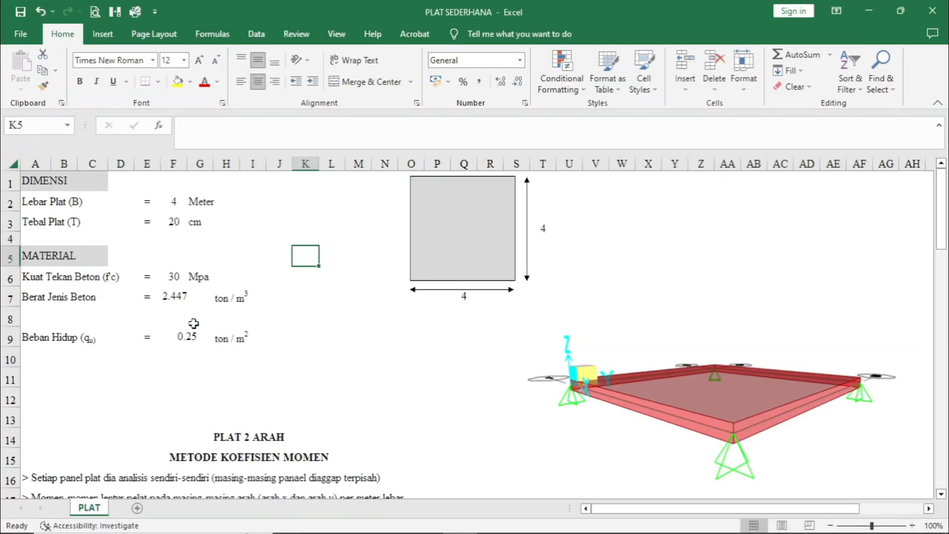
pyautogui.click(78, 278)
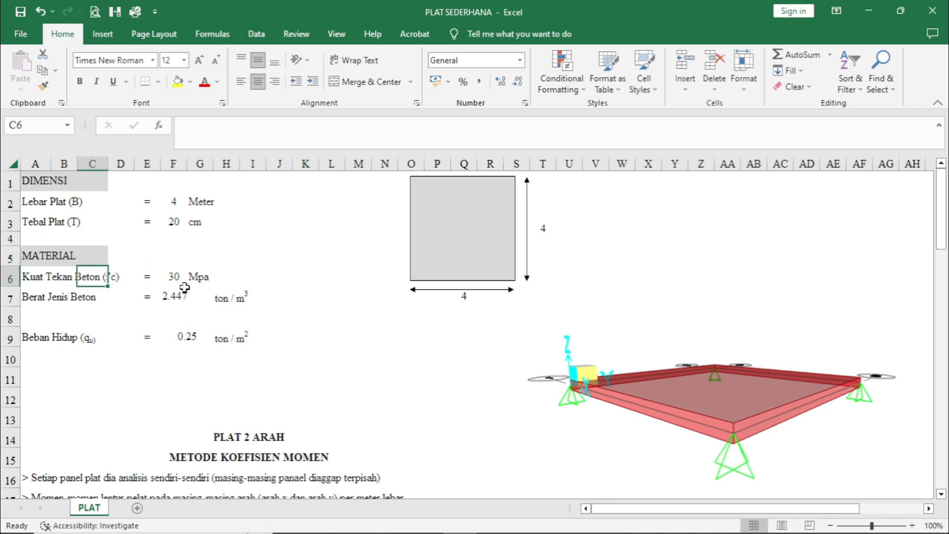
pyautogui.click(493, 519)
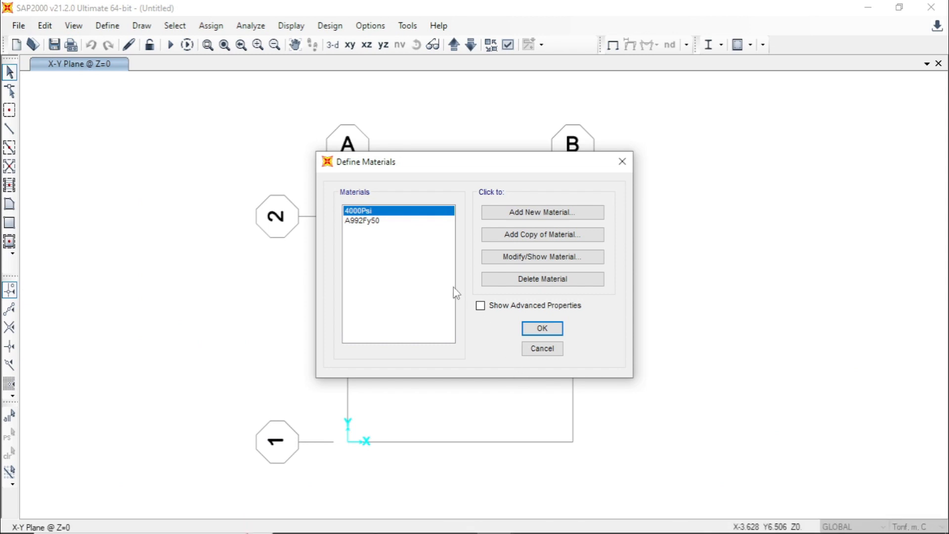
# - Add a New Zealand concrete material to standard NZS 3101:2006 with grade f'c 30MPa
pyautogui.click(544, 217)
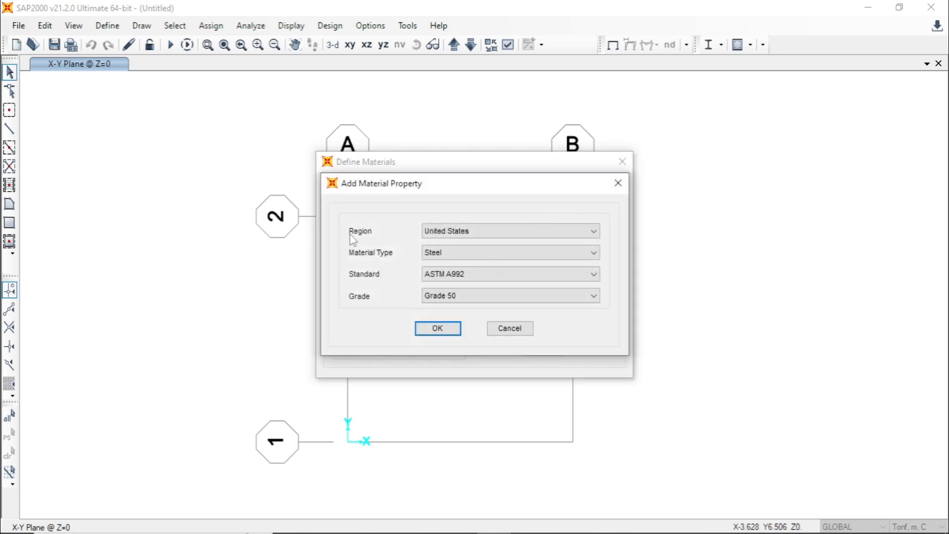
pyautogui.click(481, 231)
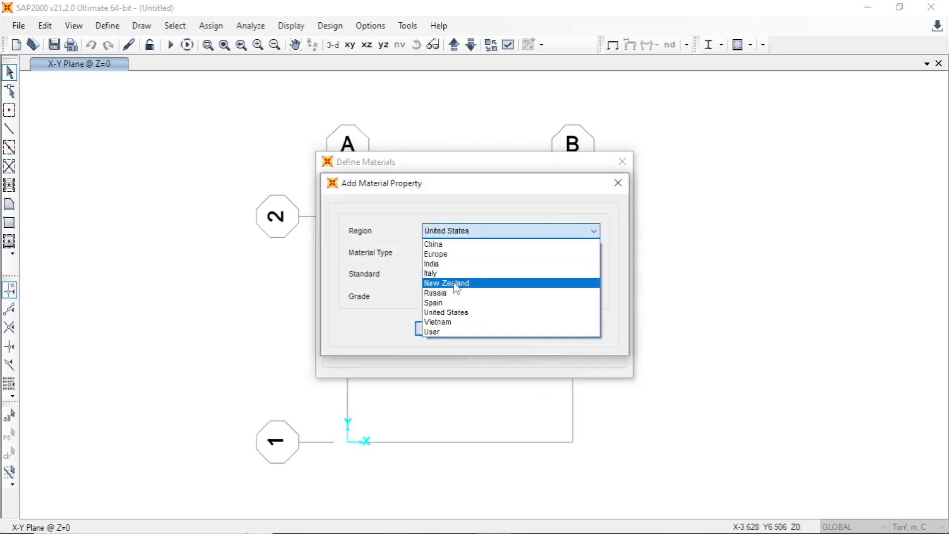
pyautogui.click(455, 284)
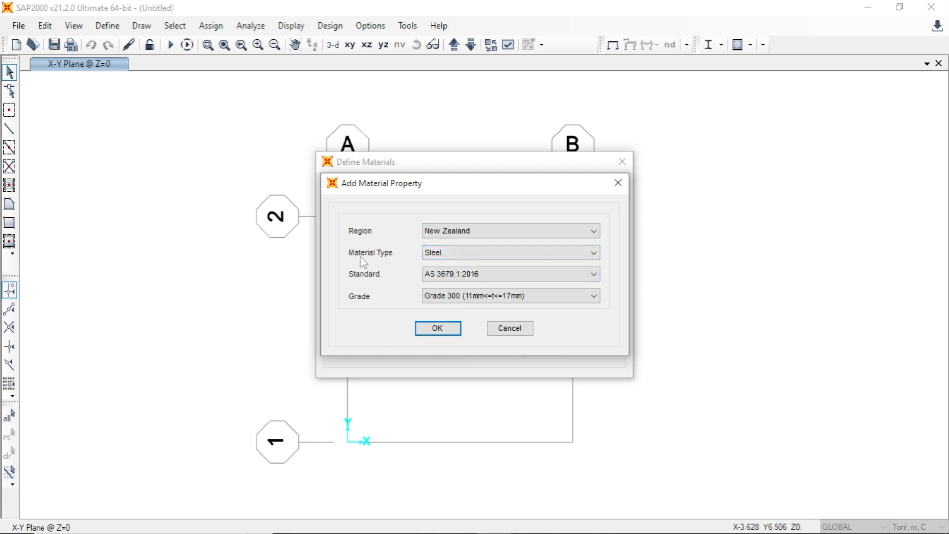
pyautogui.click(490, 254)
pyautogui.click(469, 277)
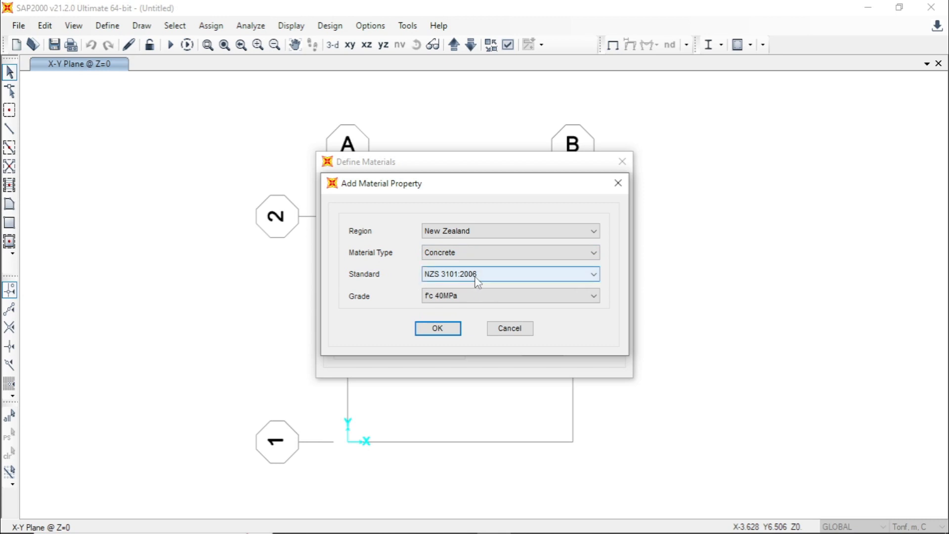
pyautogui.click(495, 297)
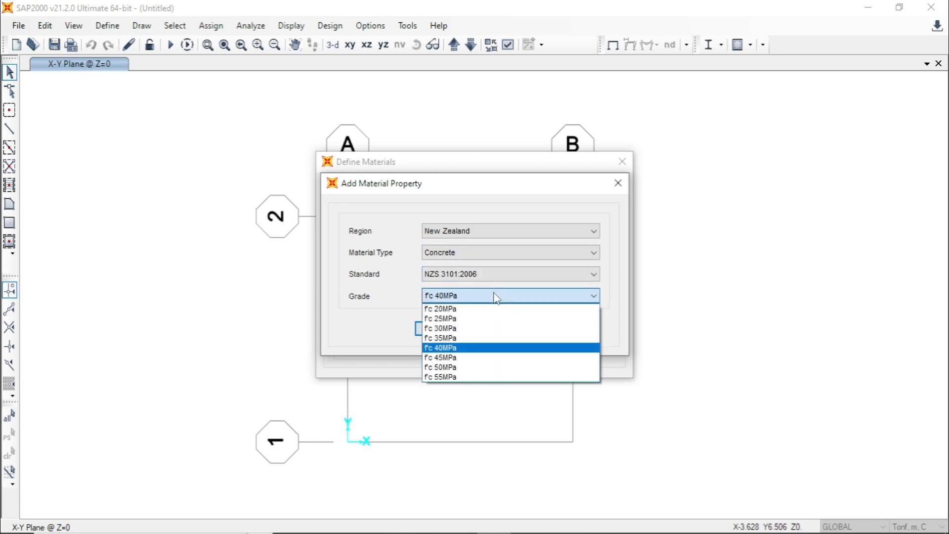
pyautogui.click(450, 336)
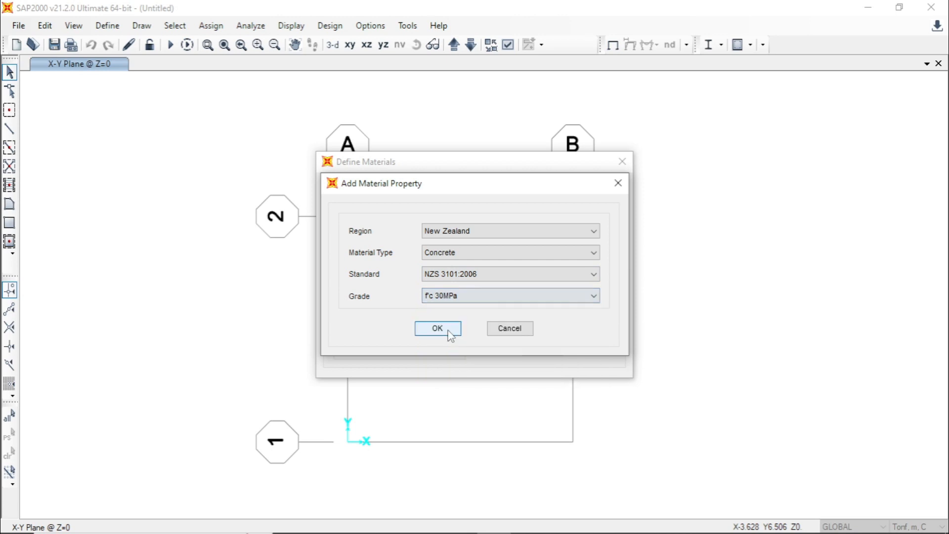
pyautogui.click(438, 329)
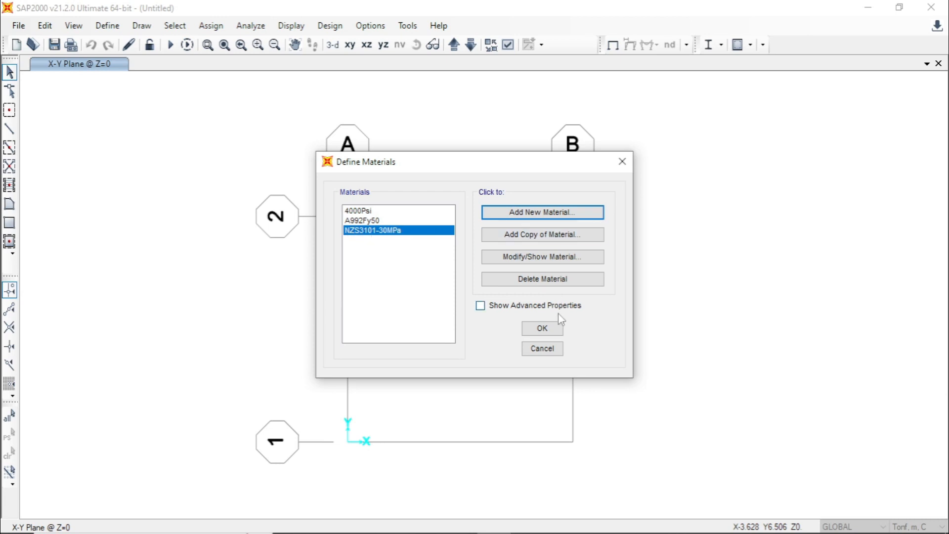
pyautogui.click(545, 330)
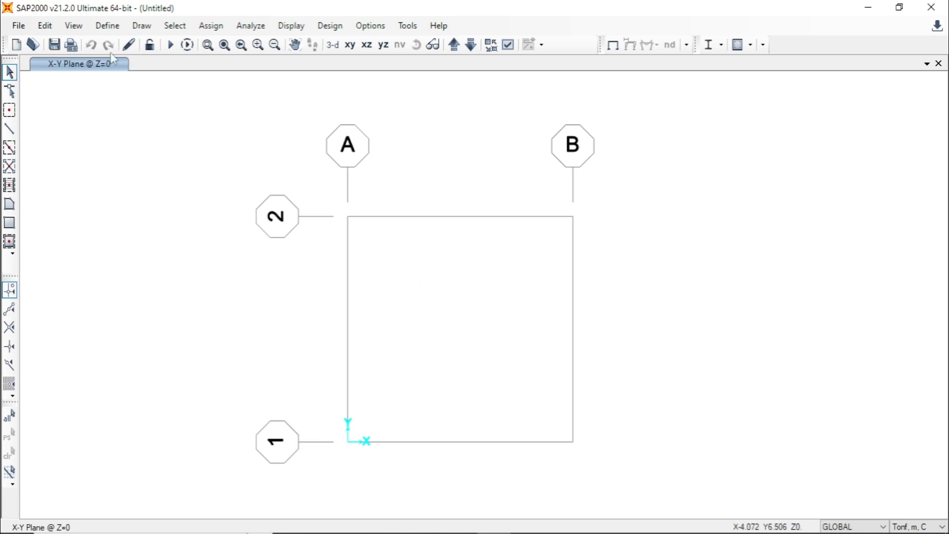
# - Add a new shell area section named PLAT 20 with the type Shell - Thick
pyautogui.click(107, 25)
pyautogui.moveTo(111, 73)
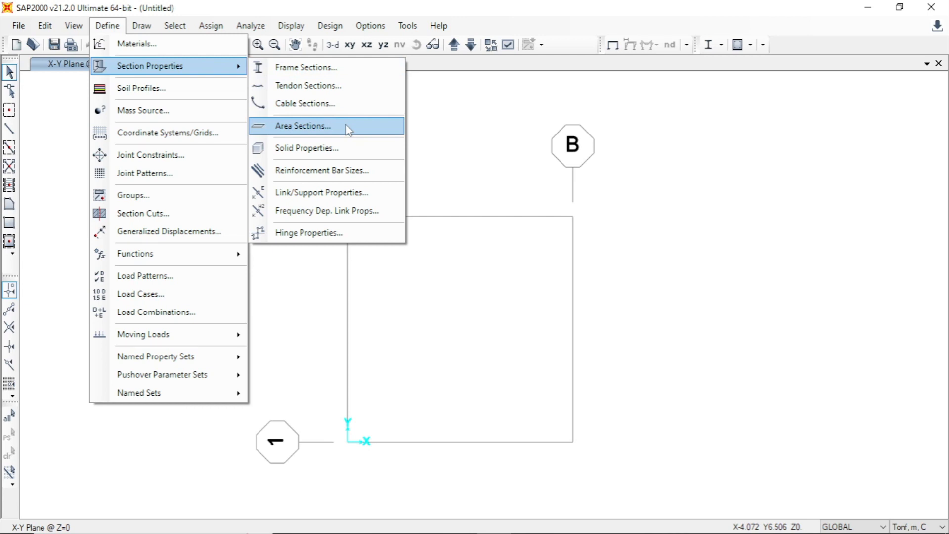
pyautogui.click(346, 127)
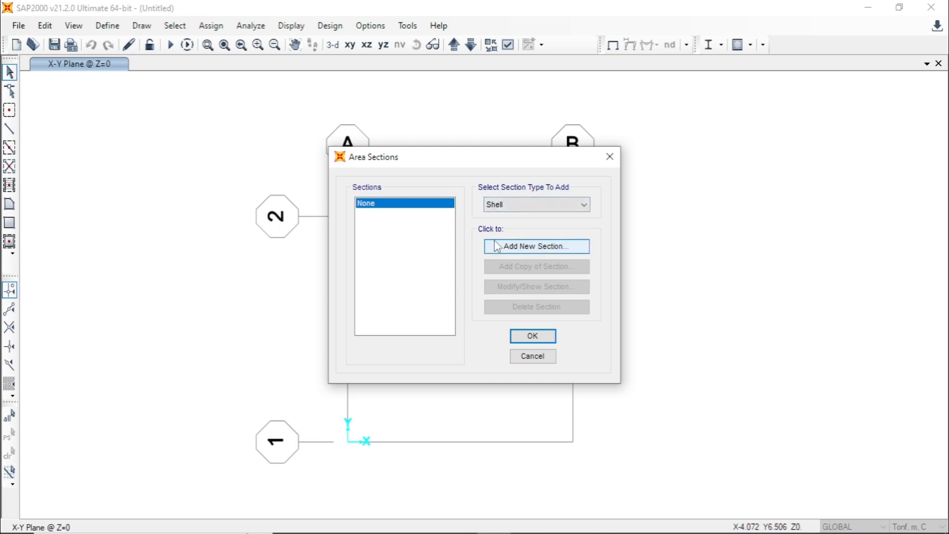
pyautogui.click(519, 247)
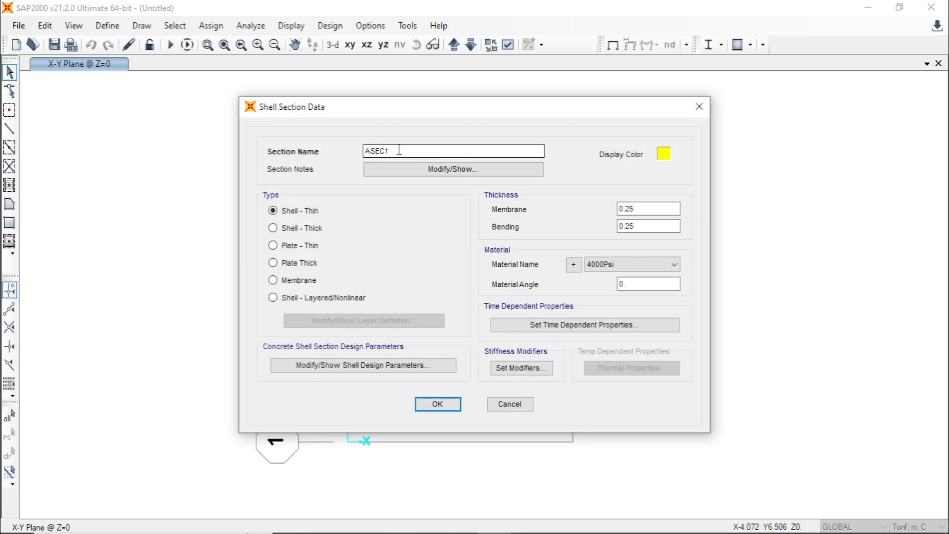
pyautogui.moveTo(401, 151); pyautogui.dragTo(353, 160)
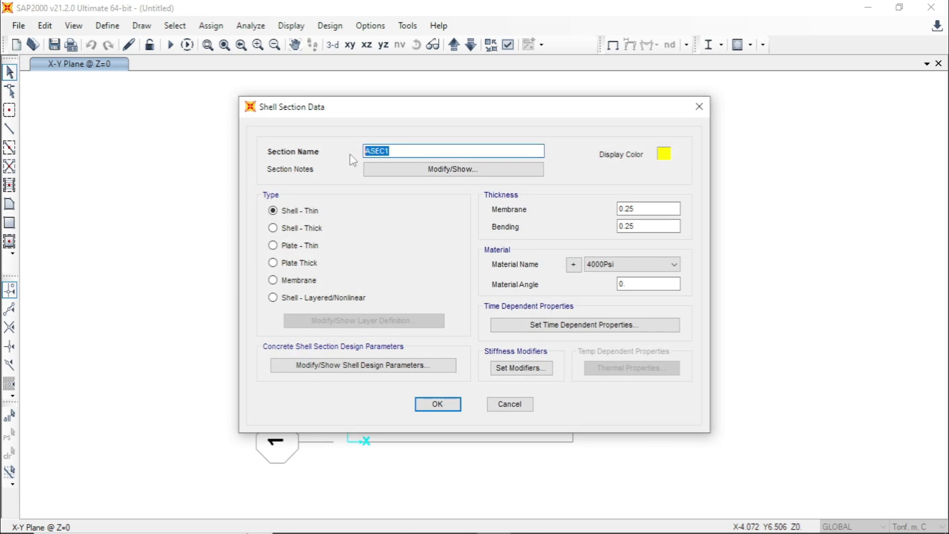
pyautogui.write('PLAT 20')
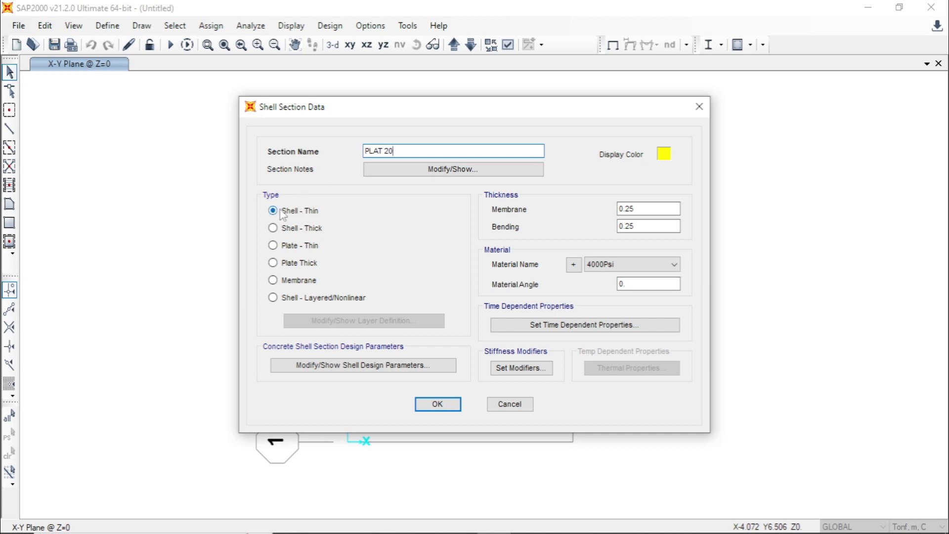
pyautogui.click(285, 229)
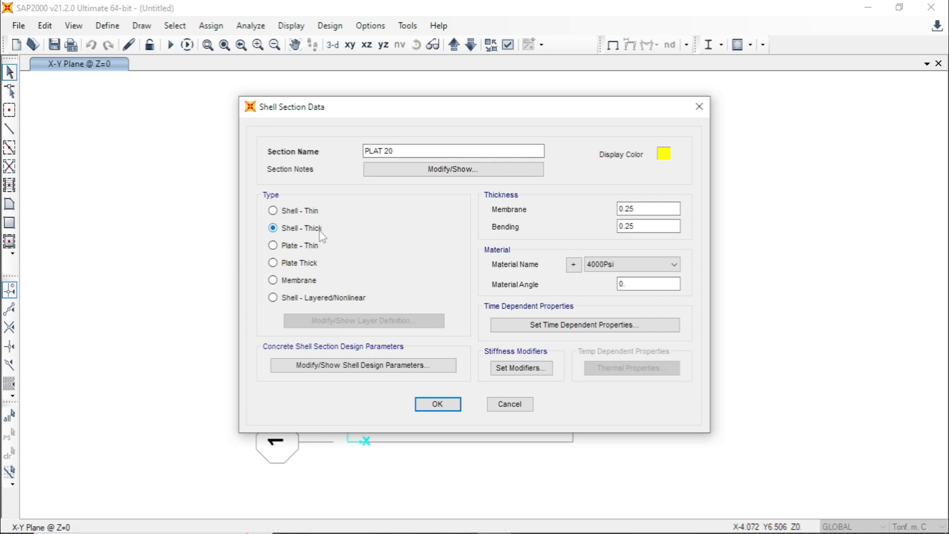
# - Set the section's membrane and bending thickness to 0.20 m and check the plate thickness (Tebal Plat) in the Excel sheet
pyautogui.click(641, 211)
pyautogui.press('BackSpace')
pyautogui.write('0')
pyautogui.click(642, 227)
pyautogui.press('BackSpace')
pyautogui.write('0')
pyautogui.click(459, 521)
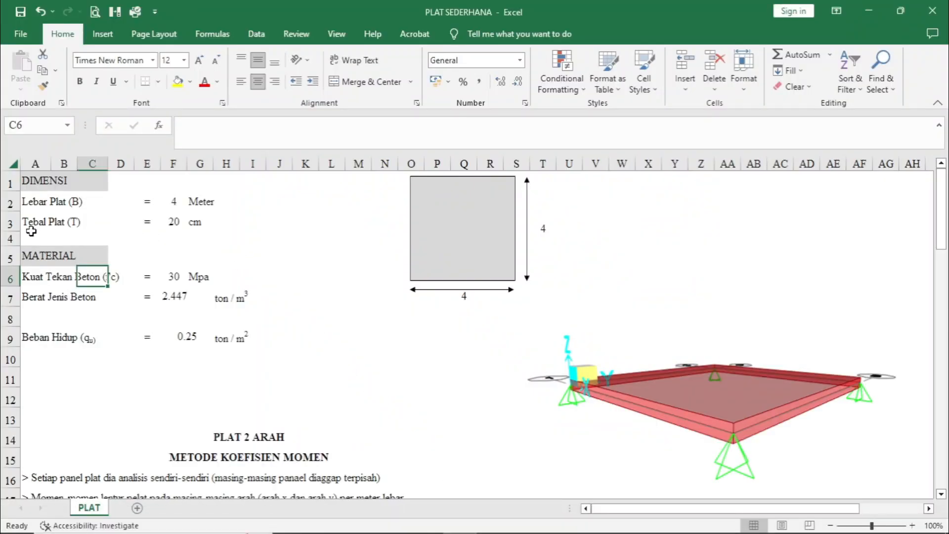
pyautogui.click(168, 222)
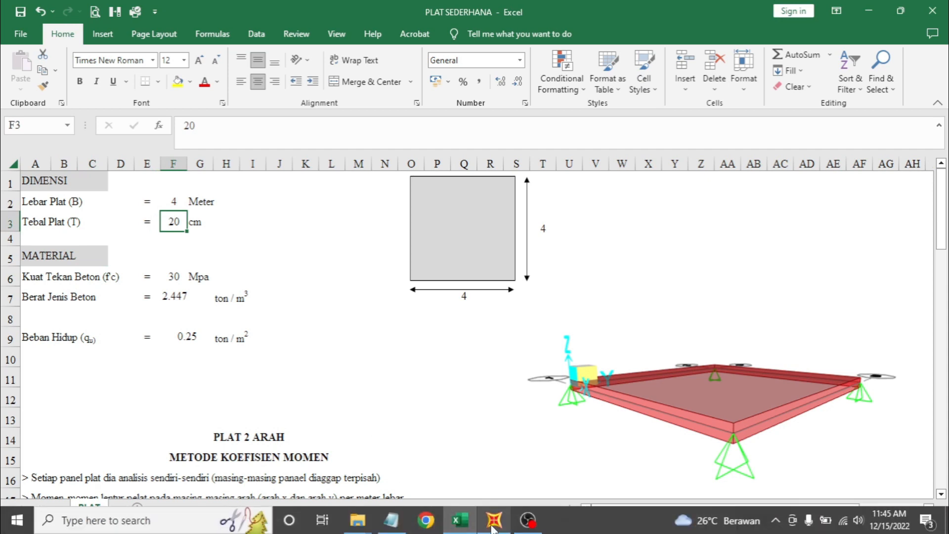
# - Switch back to SAP2000, assign the NZS3101-30MPa material to the PLAT 20 shell section, and accept the area section definitions
pyautogui.click(494, 522)
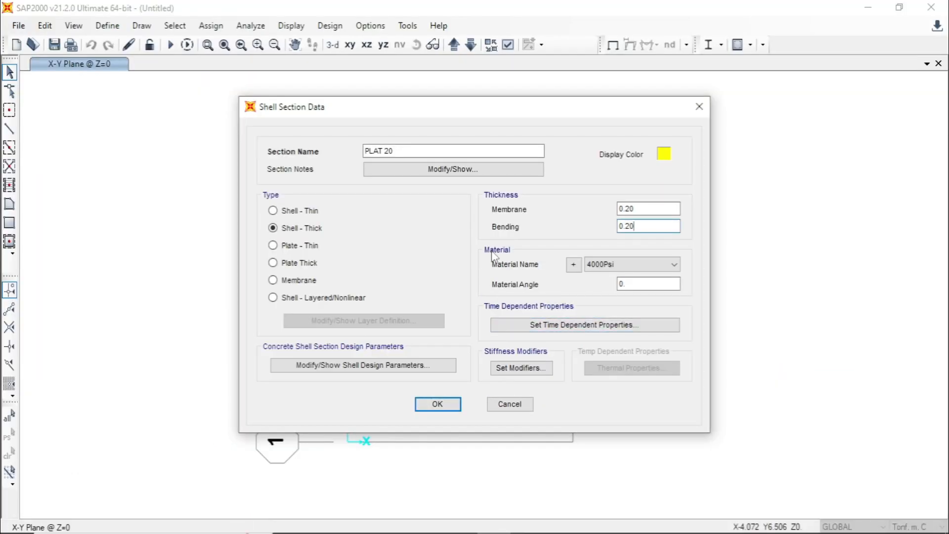
pyautogui.click(662, 266)
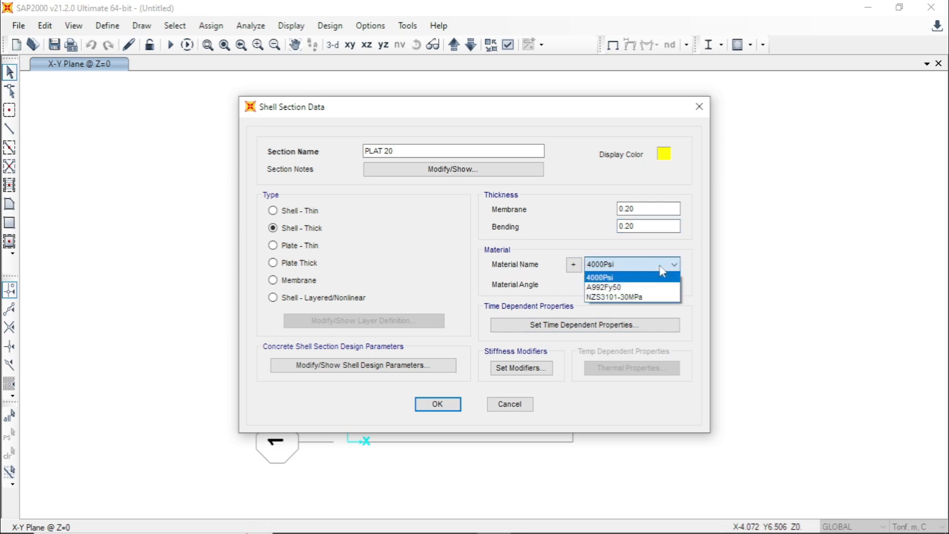
pyautogui.click(655, 298)
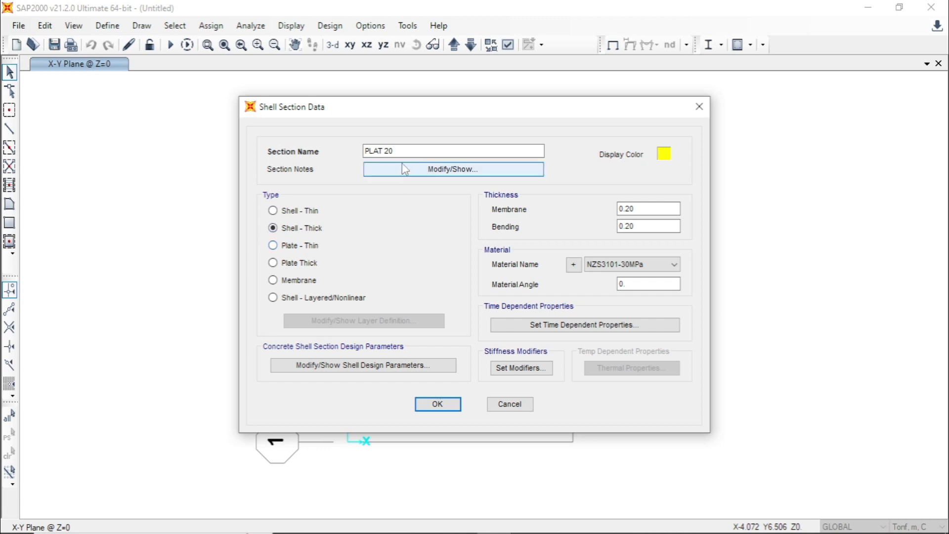
pyautogui.click(445, 404)
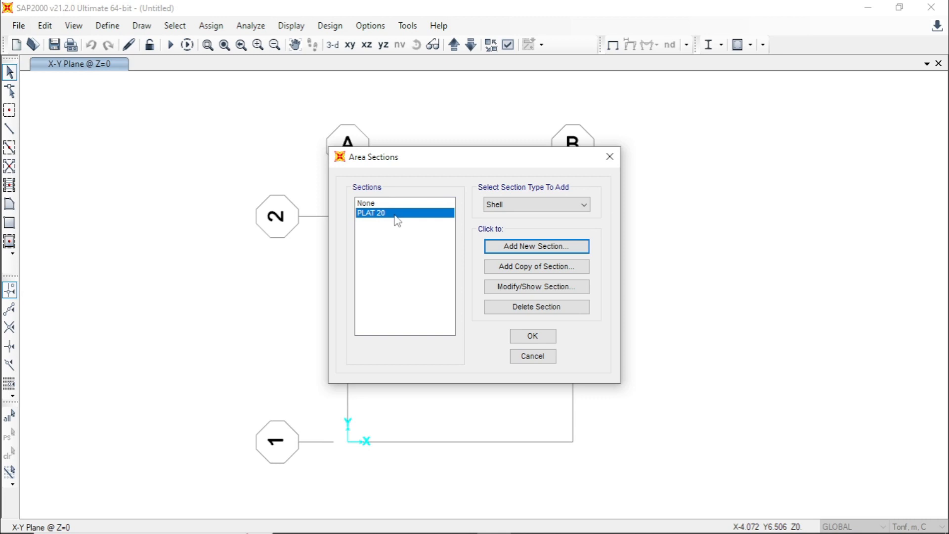
pyautogui.click(532, 337)
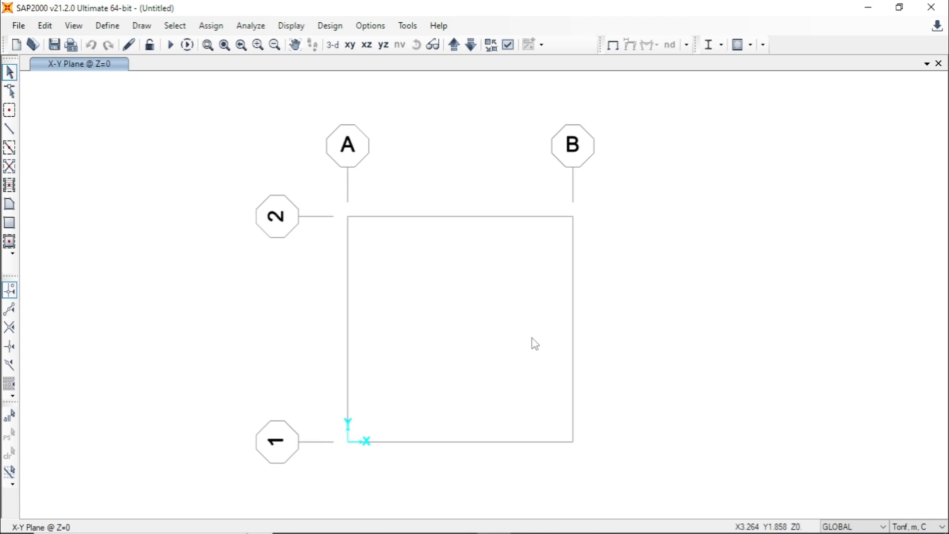
# - Draw a rectangular area with section PLAT 20 from grid intersection A-2 to grid intersection B-1
pyautogui.click(142, 29)
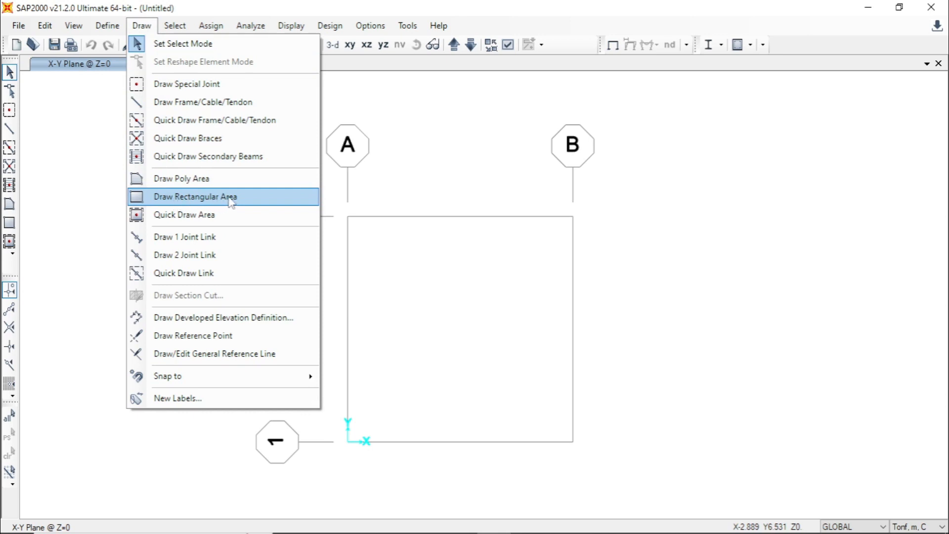
pyautogui.click(234, 201)
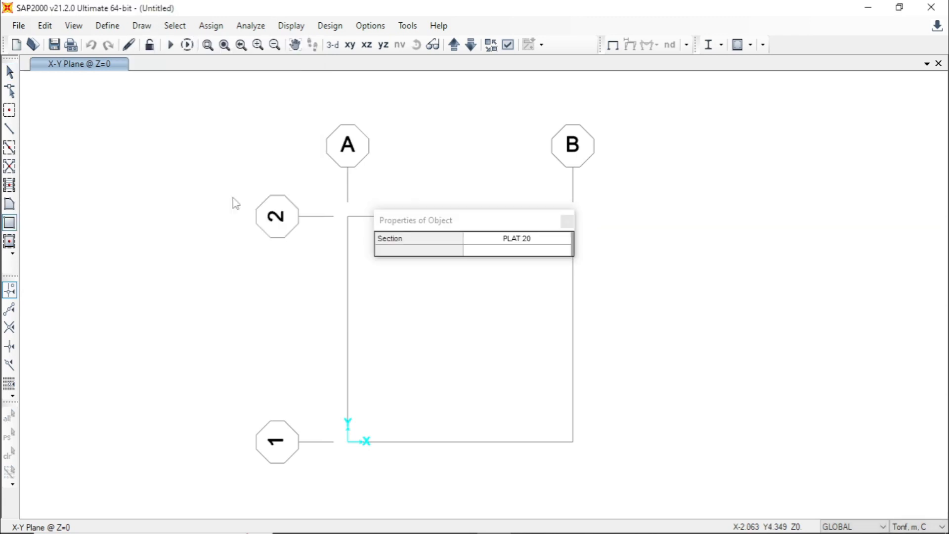
pyautogui.moveTo(467, 228); pyautogui.dragTo(714, 191)
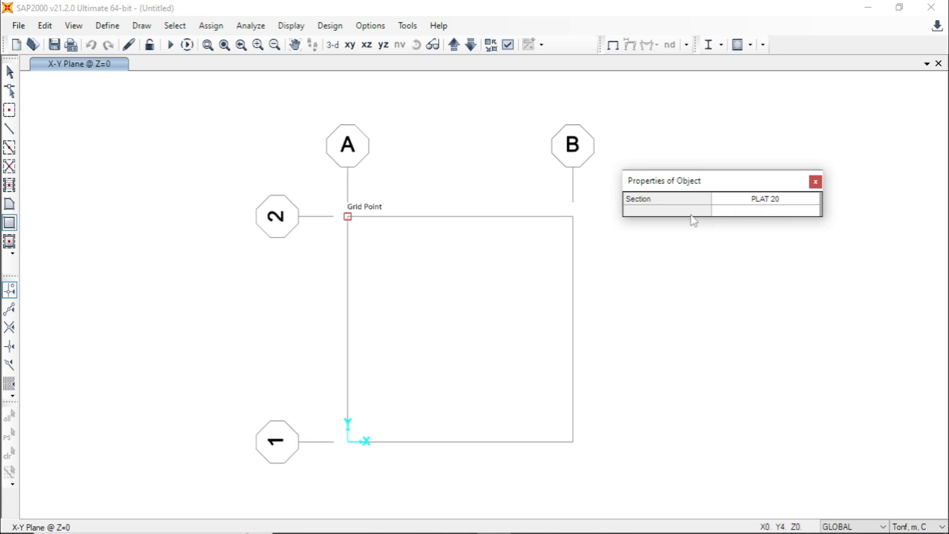
pyautogui.click(348, 218)
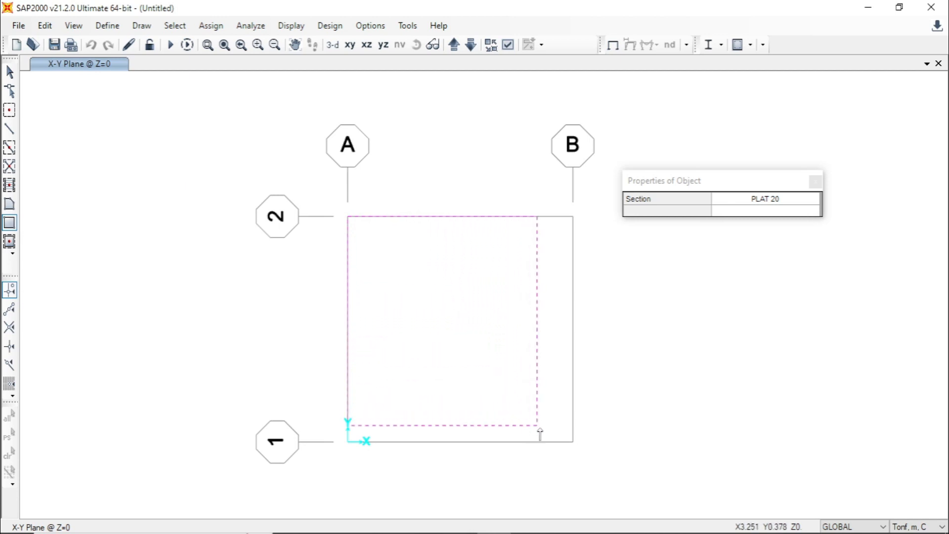
pyautogui.click(573, 443)
pyautogui.press('Escape')
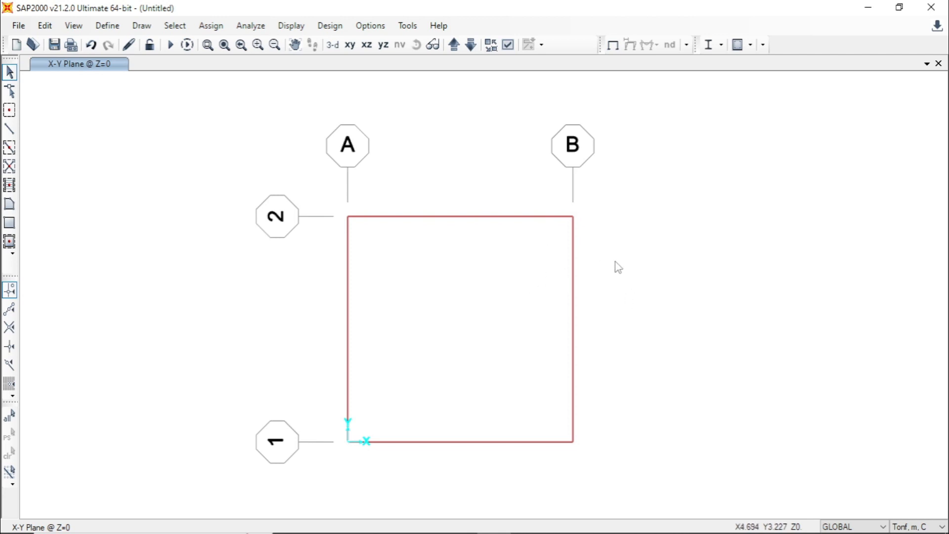
# - Set the display to the Extrude view type with Fill Objects on, and view the plate in 3D
pyautogui.click(508, 45)
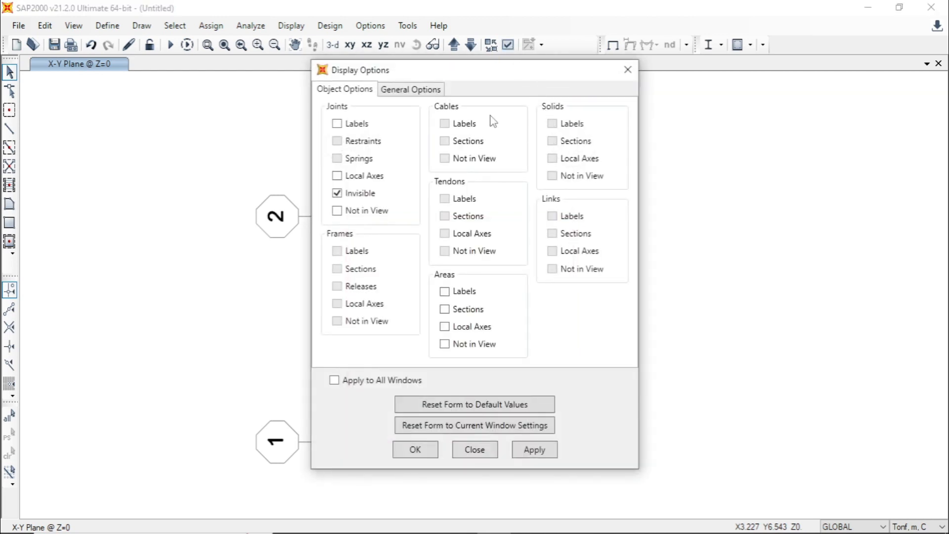
pyautogui.click(434, 91)
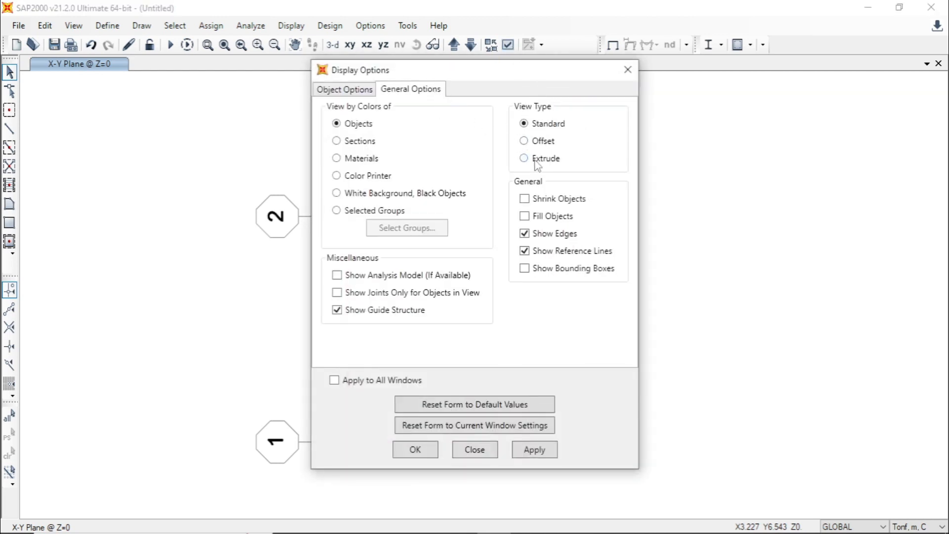
pyautogui.click(525, 216)
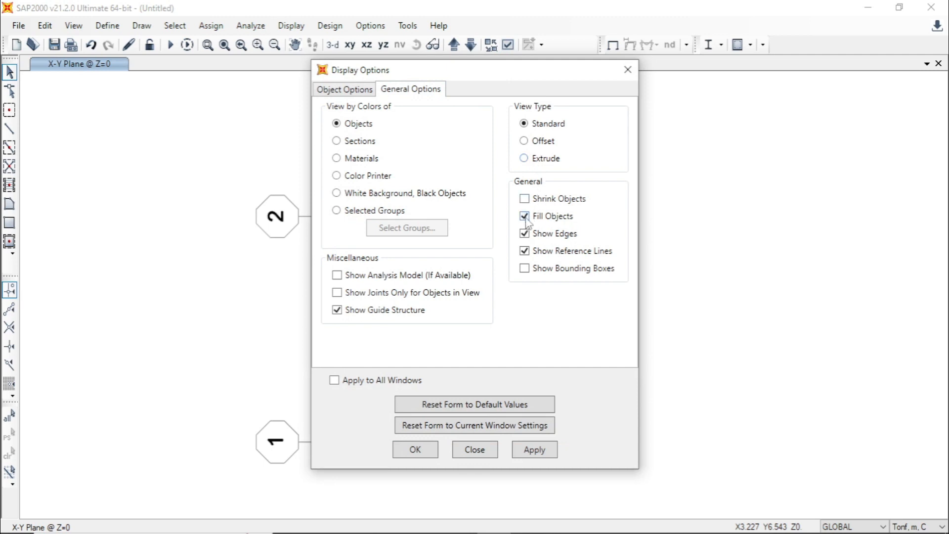
pyautogui.click(532, 159)
pyautogui.click(539, 451)
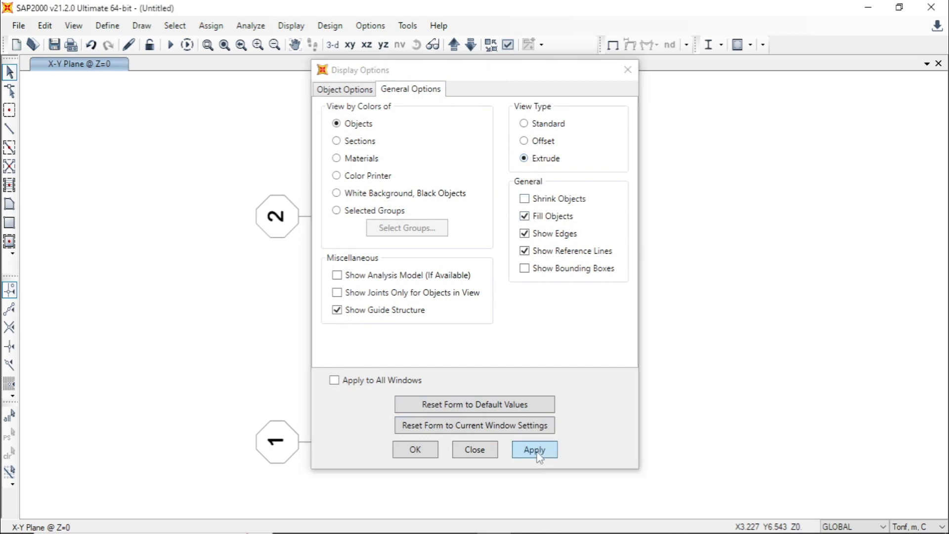
pyautogui.click(433, 454)
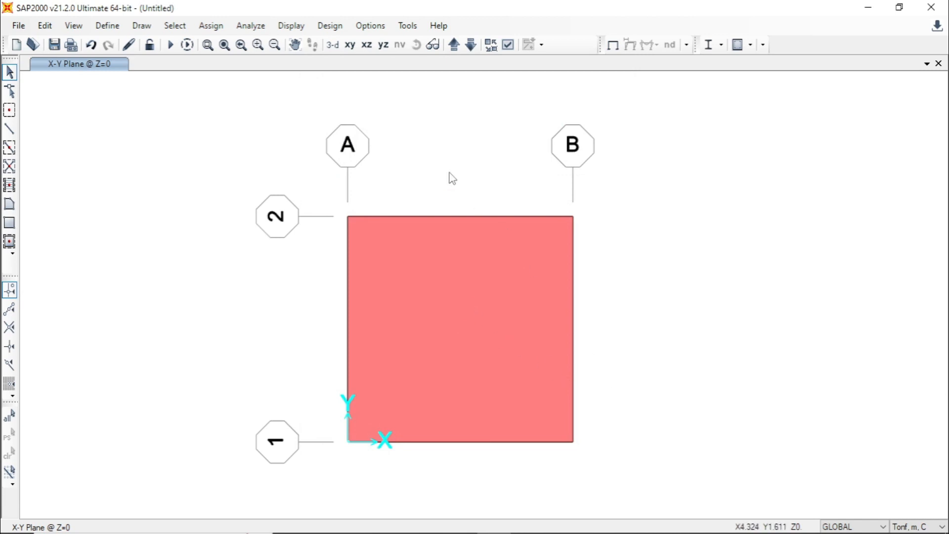
pyautogui.click(332, 47)
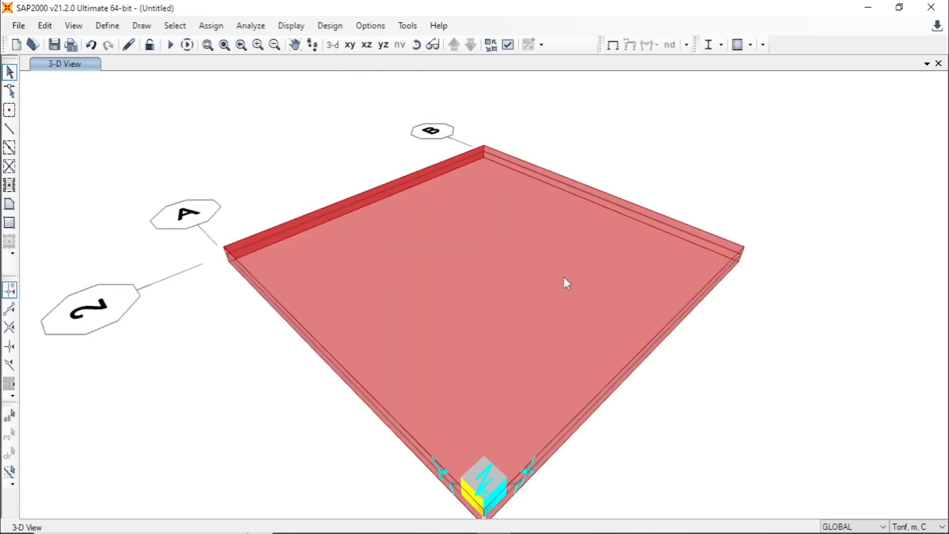
pyautogui.scroll(-2, 552, 270)
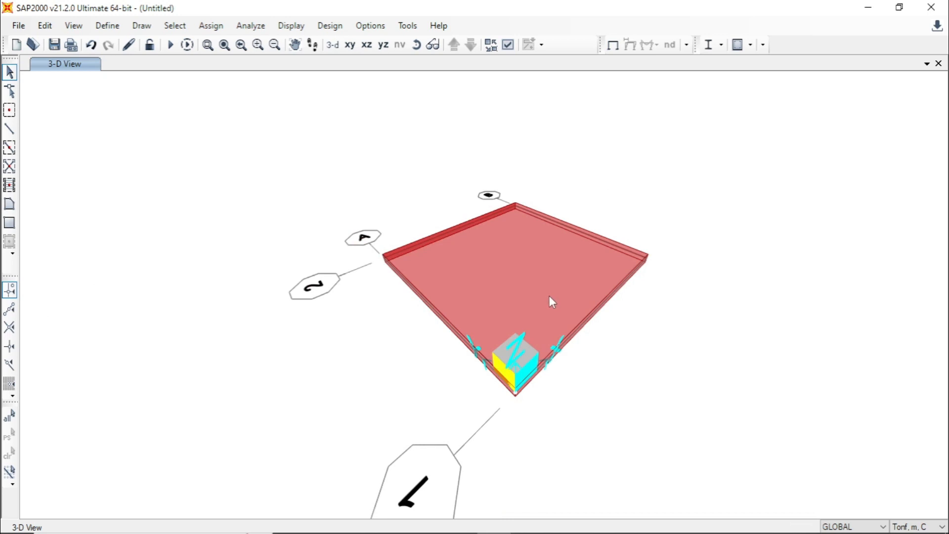
pyautogui.keyDown('shift'); pyautogui.moveTo(621, 343); pyautogui.dragTo(539, 326, button='middle'); pyautogui.keyUp('shift')
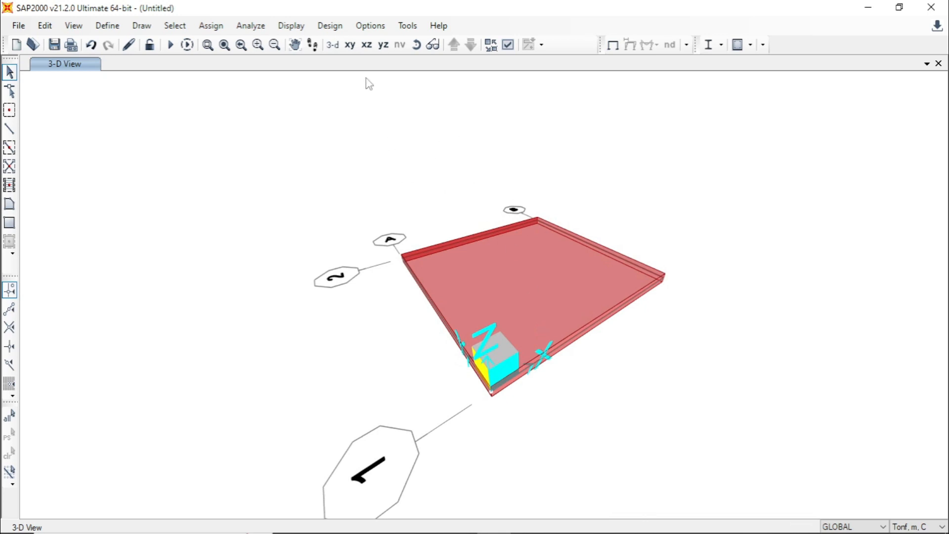
# - Assign pinned restraints (Translation 1, 2 and 3) to the plate's four corner joints in the X-Y plan view
pyautogui.click(350, 45)
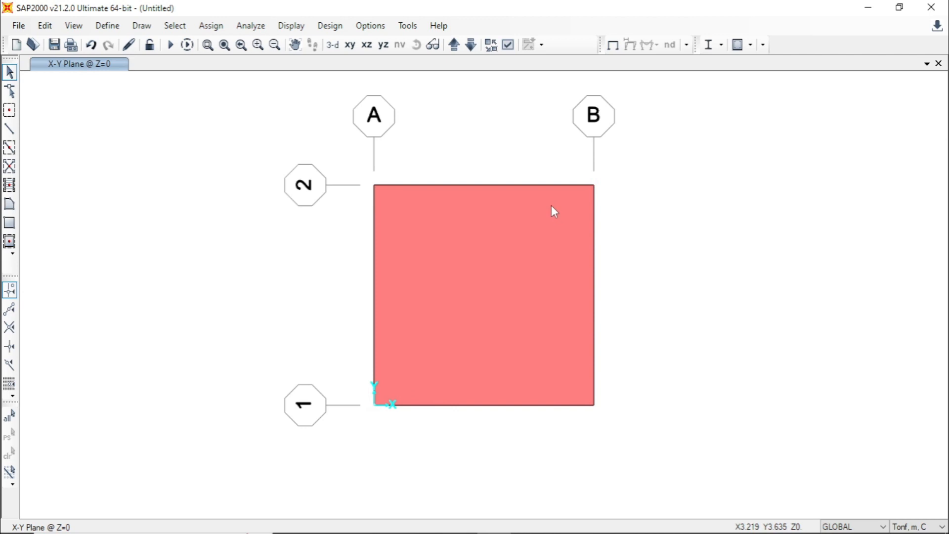
pyautogui.click(374, 185)
pyautogui.click(594, 185)
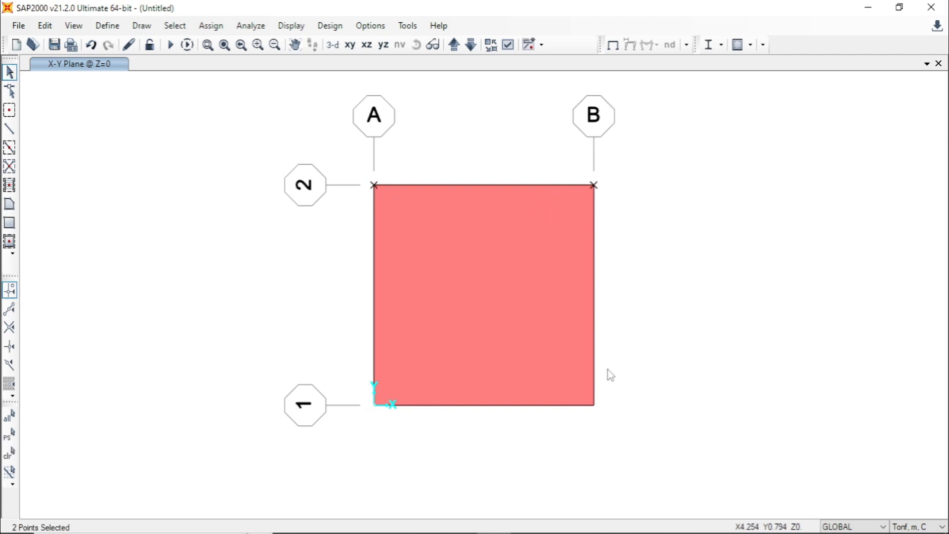
pyautogui.click(594, 405)
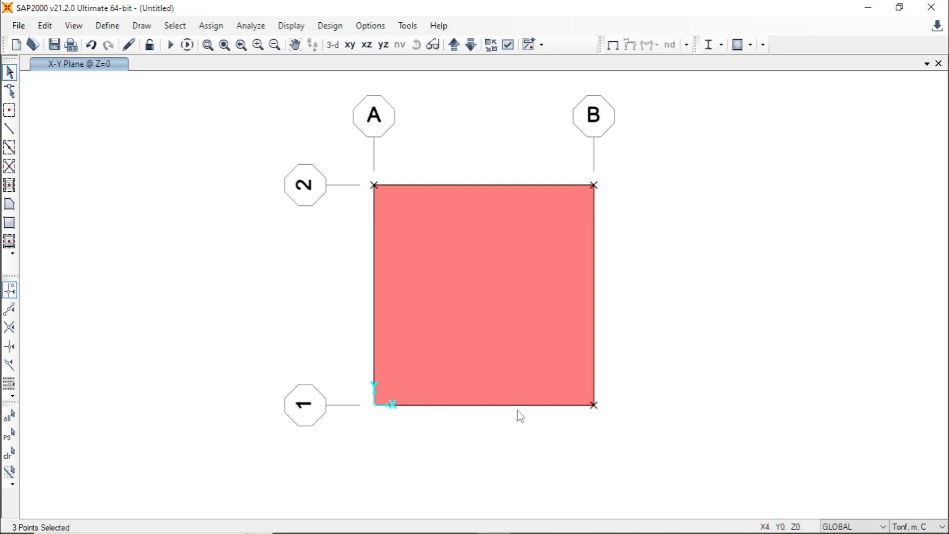
pyautogui.click(374, 405)
pyautogui.click(210, 27)
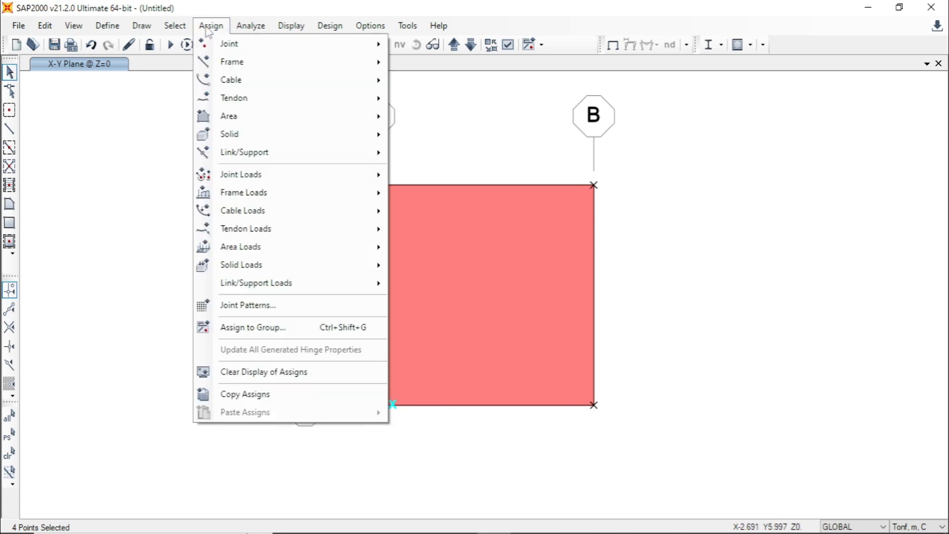
pyautogui.moveTo(227, 43)
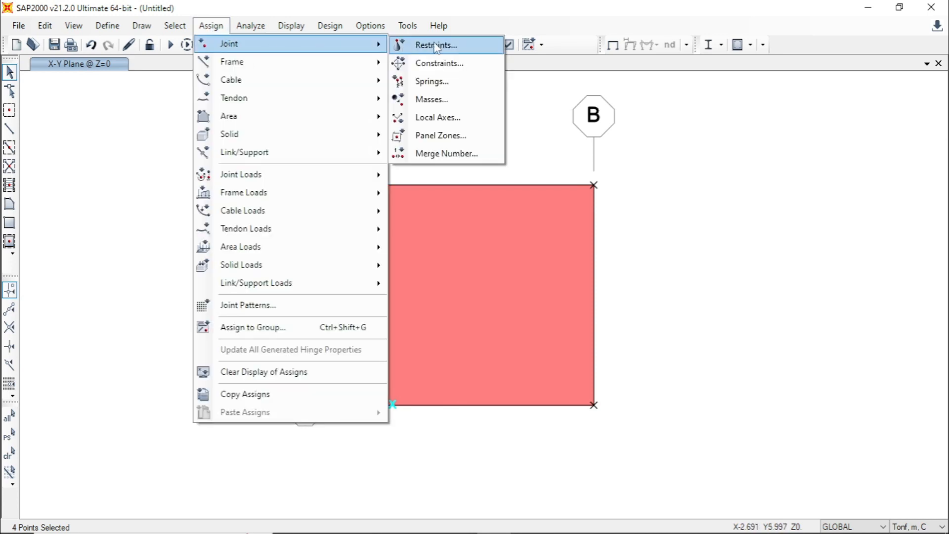
pyautogui.click(473, 49)
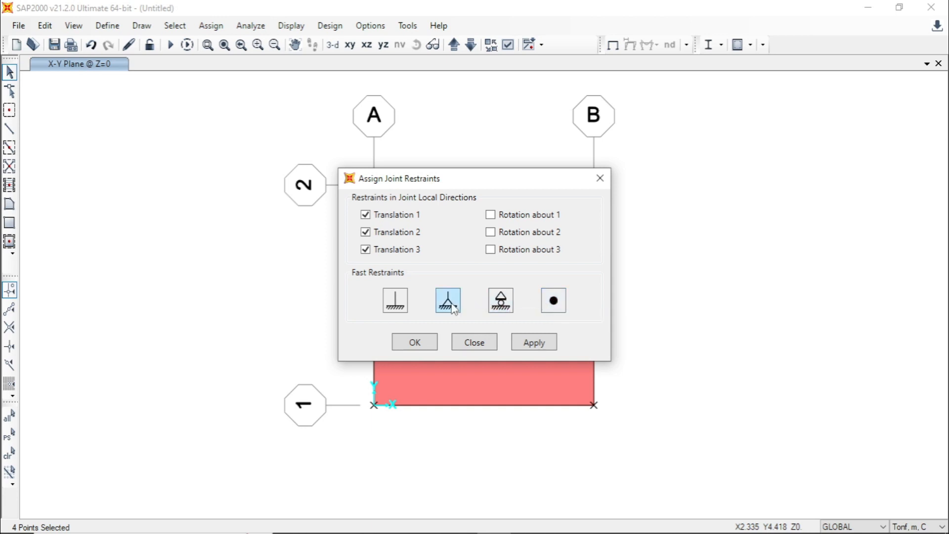
pyautogui.click(535, 346)
pyautogui.click(423, 343)
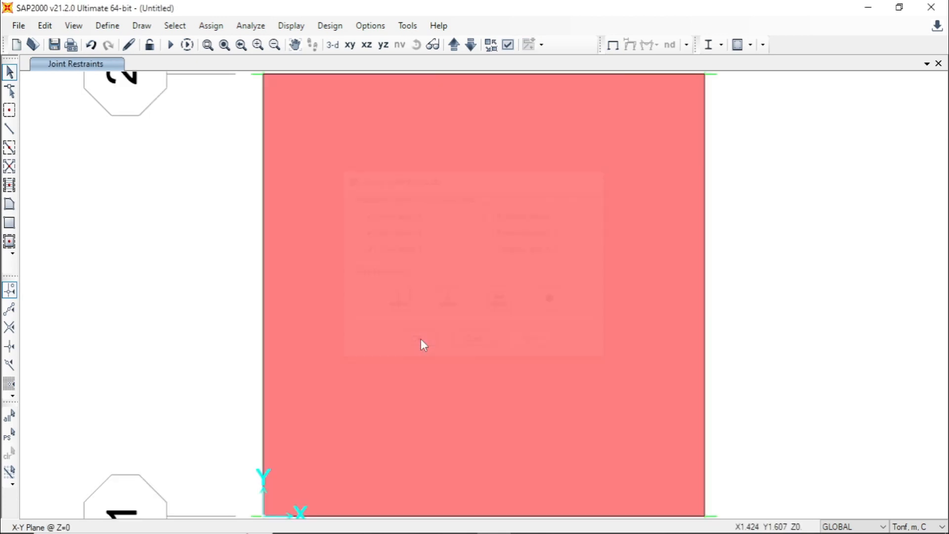
# - Examine the plate's corner supports in the 3D view and return to the X-Y plan view
pyautogui.scroll(-2, 431, 287)
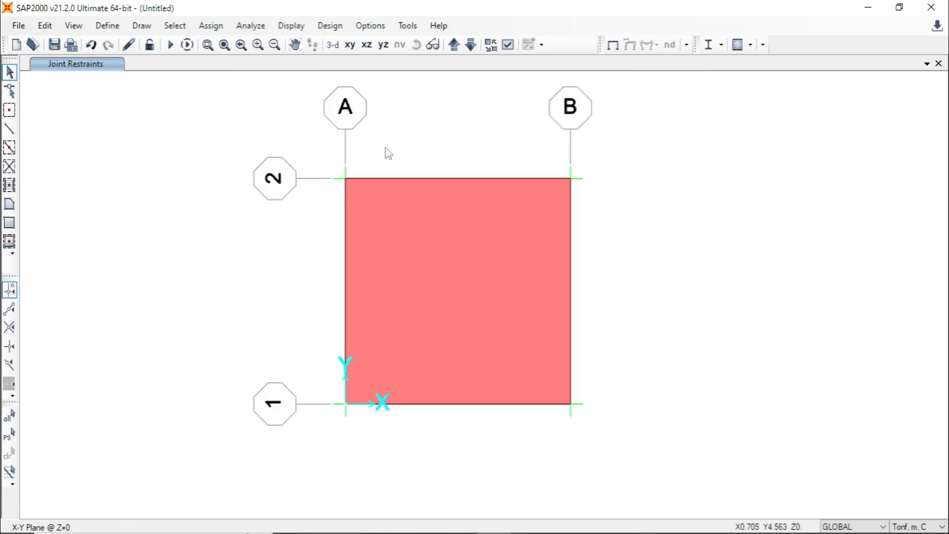
pyautogui.click(327, 52)
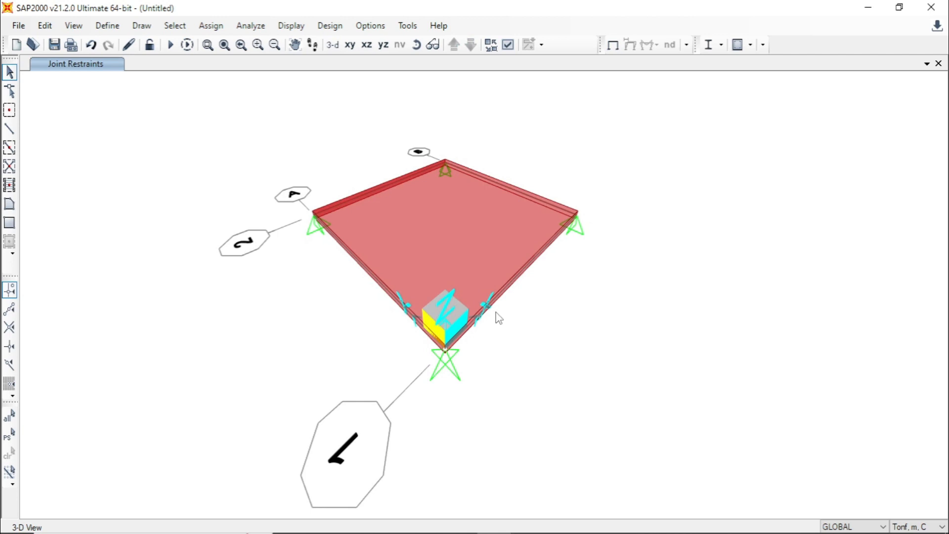
pyautogui.keyDown('shift'); pyautogui.moveTo(536, 352); pyautogui.dragTo(391, 302, button='middle'); pyautogui.keyUp('shift')
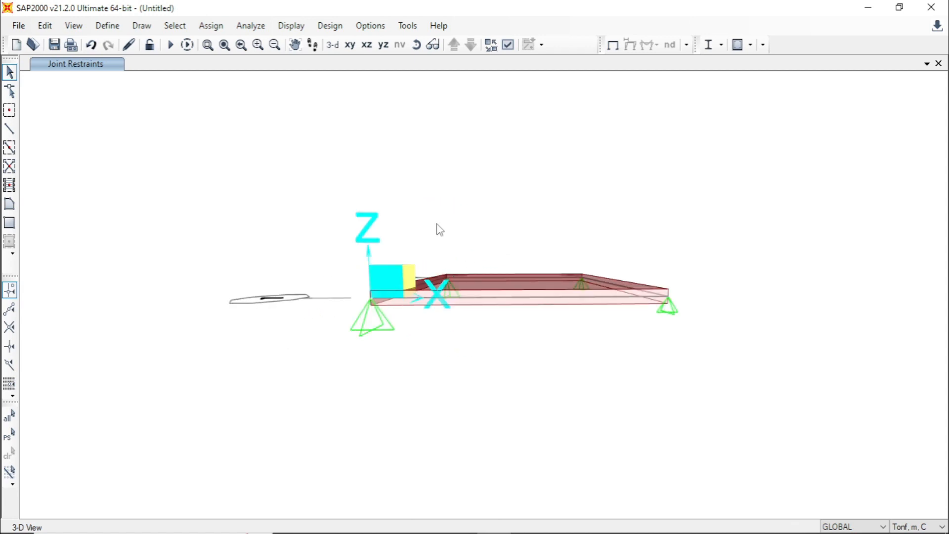
pyautogui.click(350, 45)
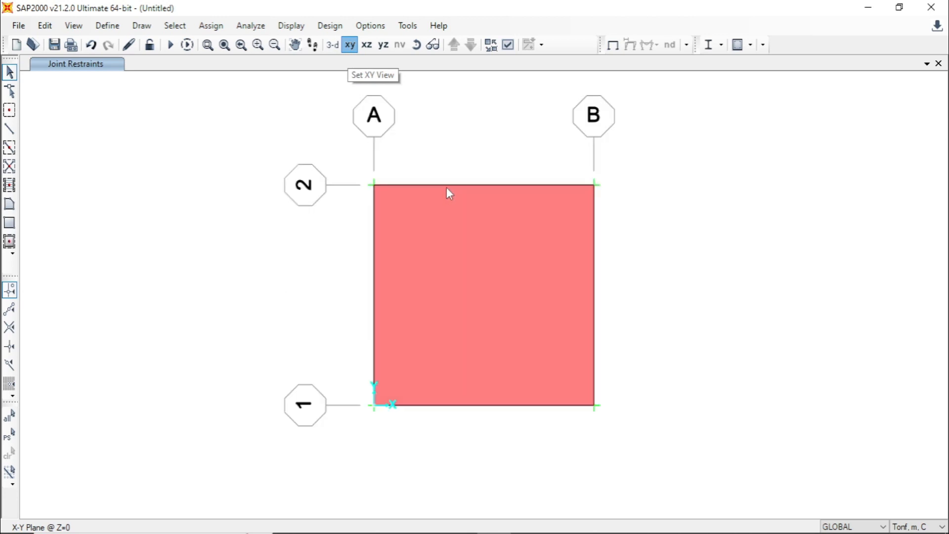
pyautogui.scroll(3, 607, 257)
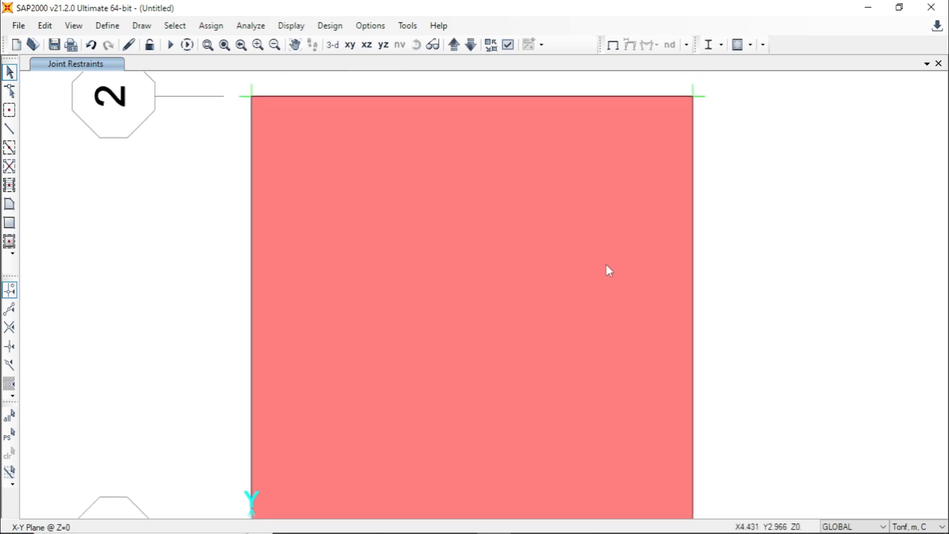
pyautogui.scroll(-3, 489, 261)
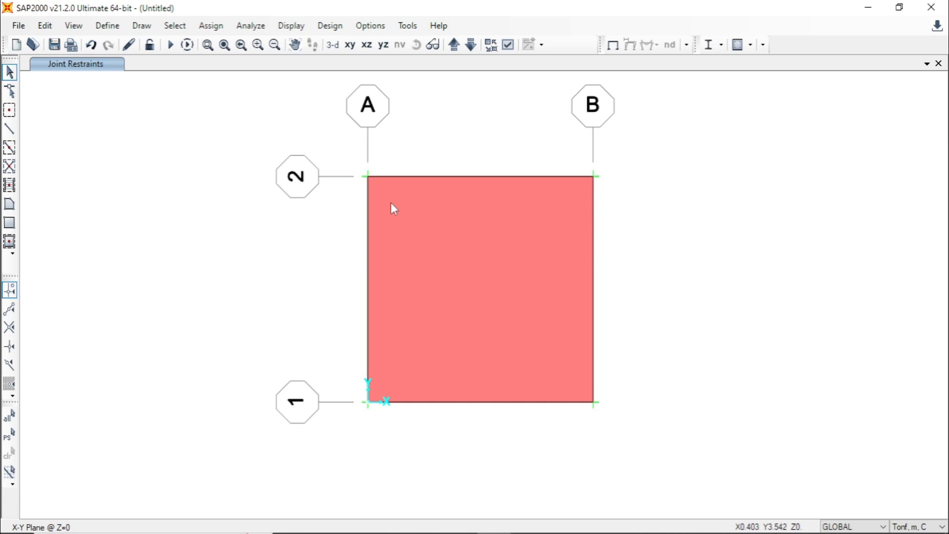
# - Set the self weight multiplier of the DEAD load pattern to 0
pyautogui.click(107, 26)
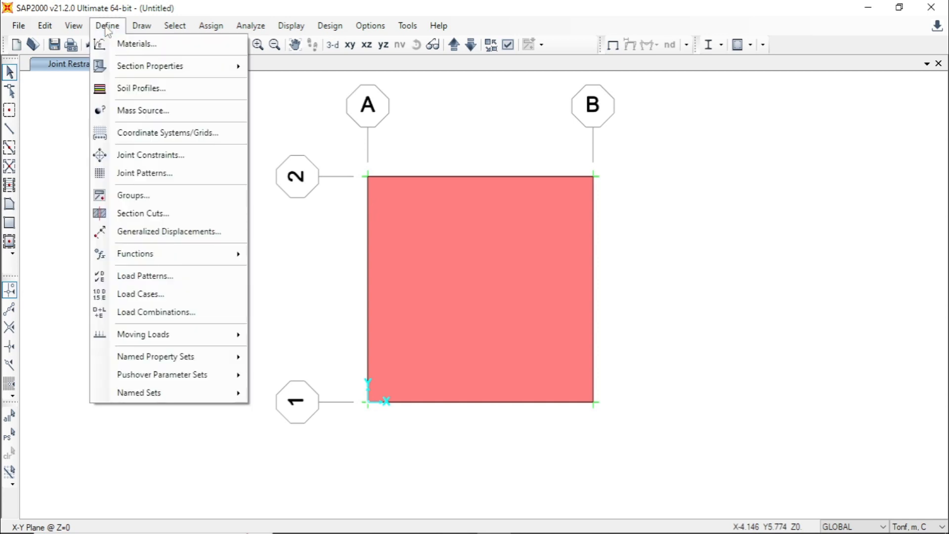
pyautogui.click(212, 284)
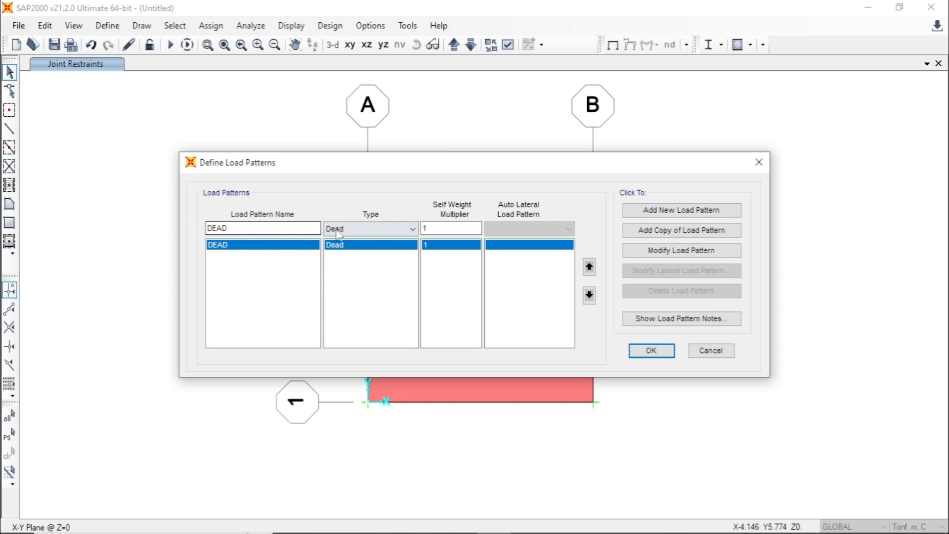
pyautogui.doubleClick(431, 228)
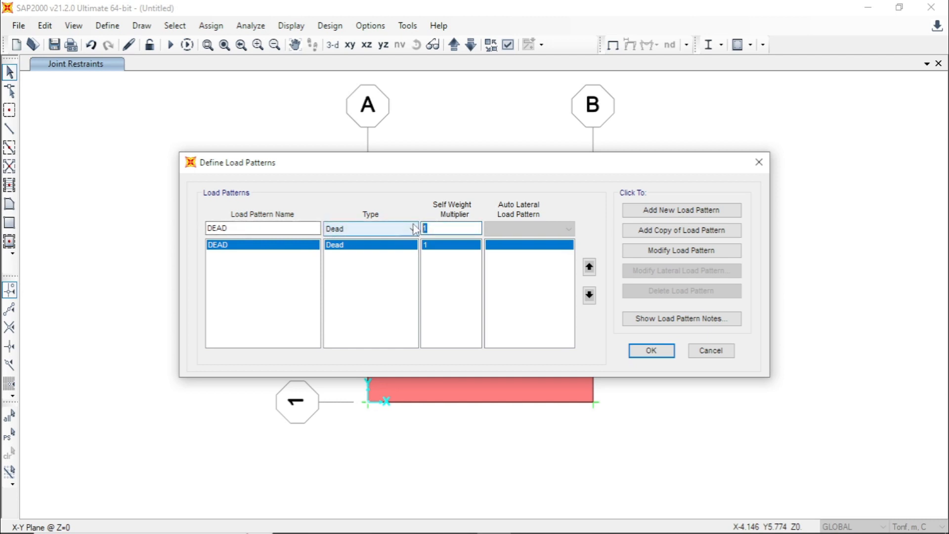
pyautogui.write('0')
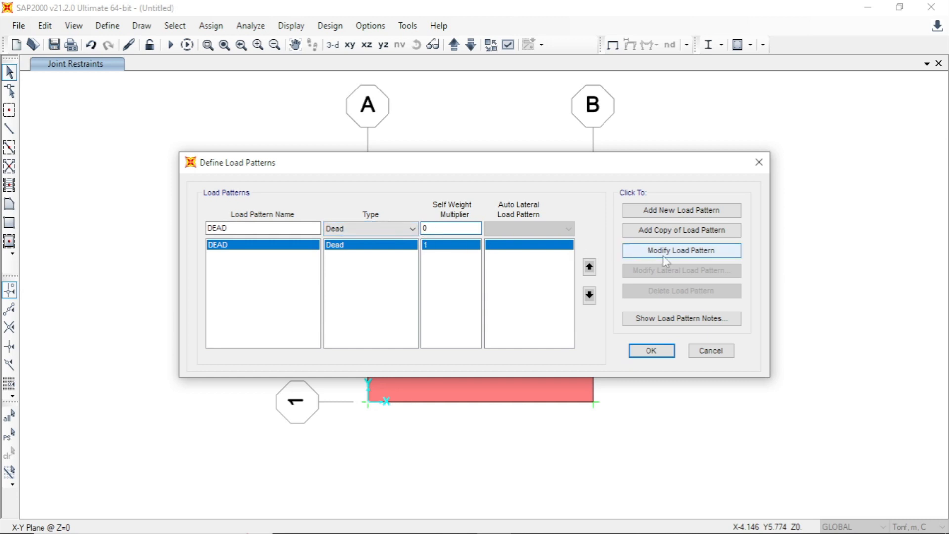
pyautogui.click(725, 257)
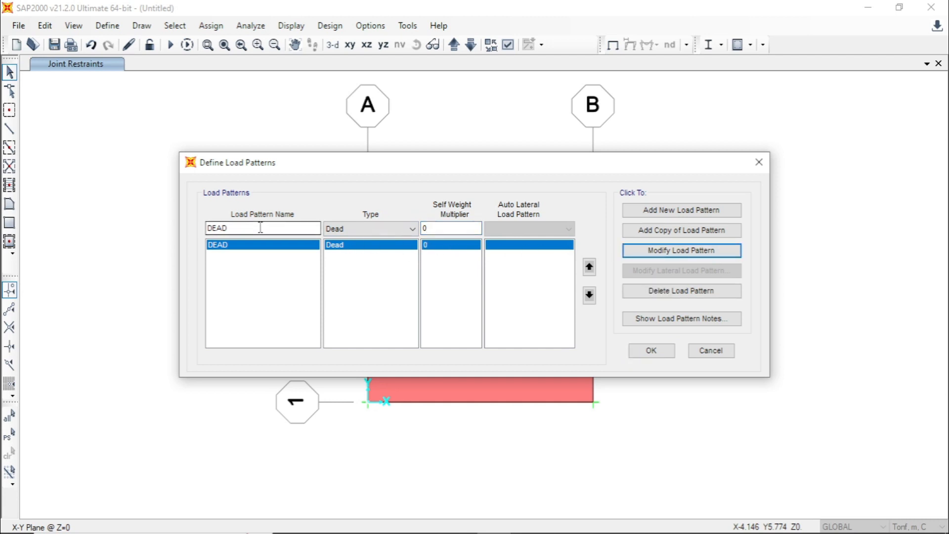
# - Add a load pattern named HIDUP of type Live with a self weight multiplier of 0
pyautogui.moveTo(261, 227); pyautogui.dragTo(199, 225)
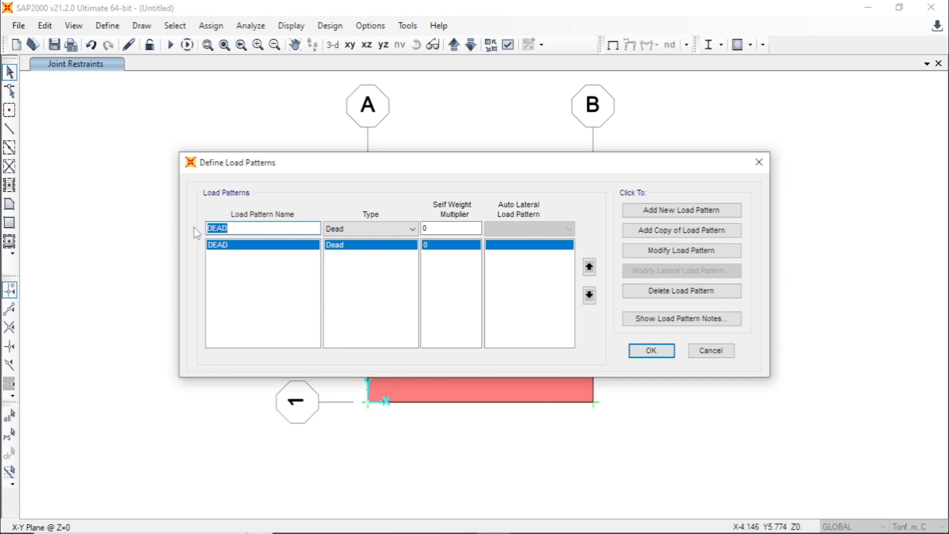
pyautogui.write('HIDUP')
pyautogui.click(384, 229)
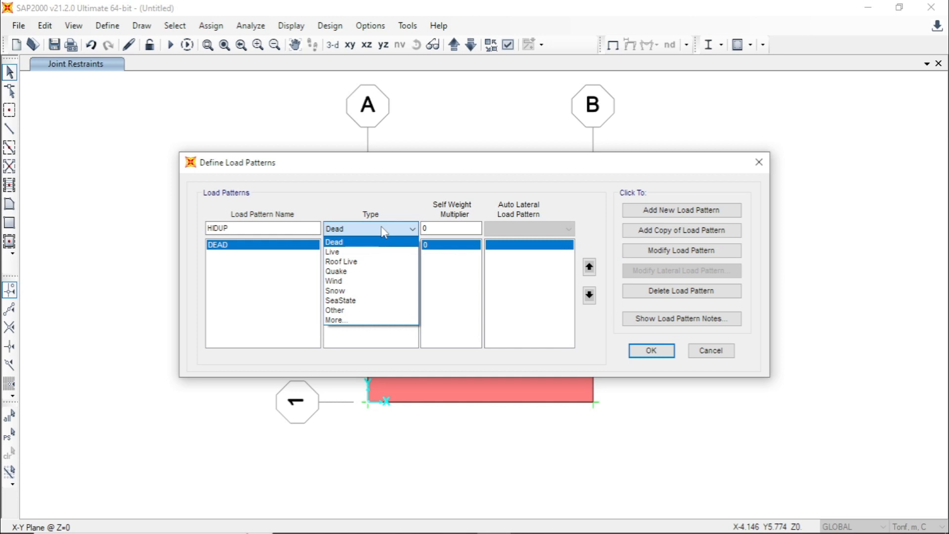
pyautogui.click(352, 250)
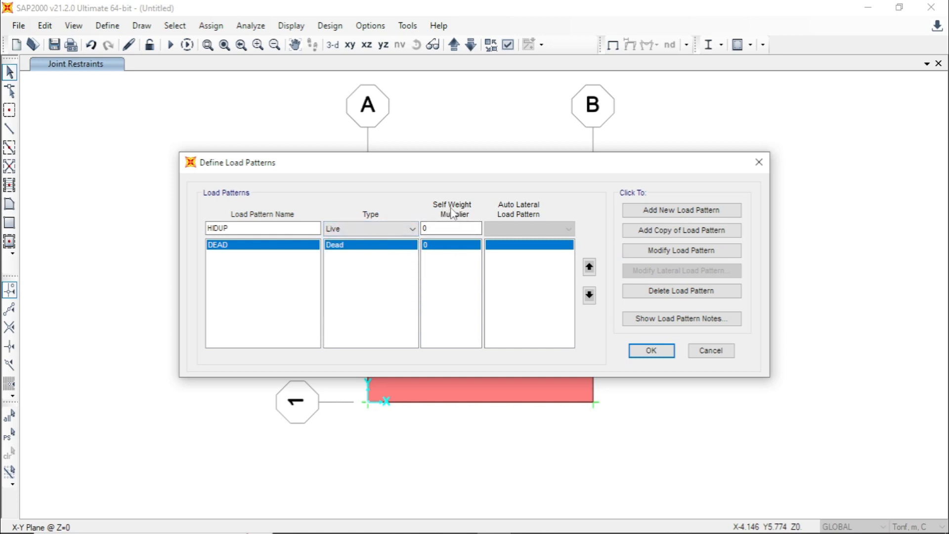
pyautogui.click(439, 229)
pyautogui.click(719, 216)
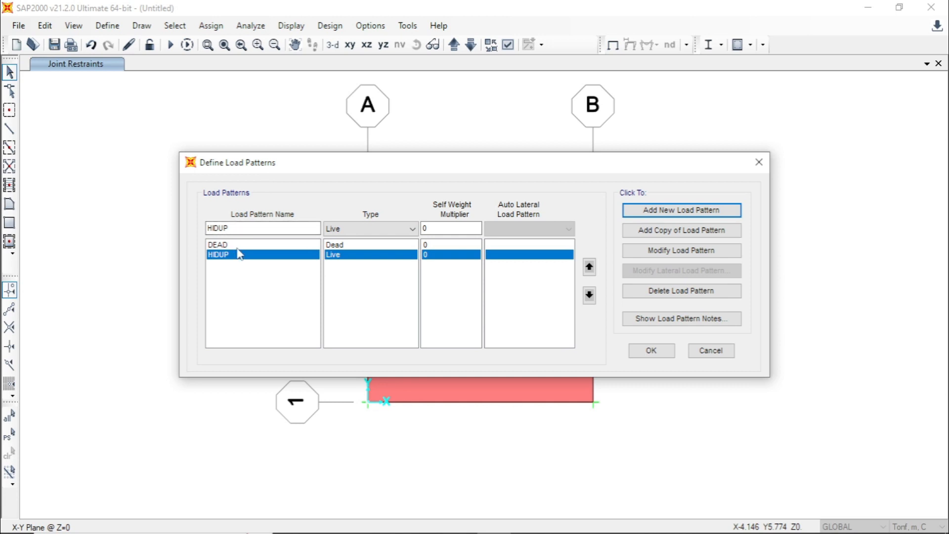
pyautogui.click(652, 351)
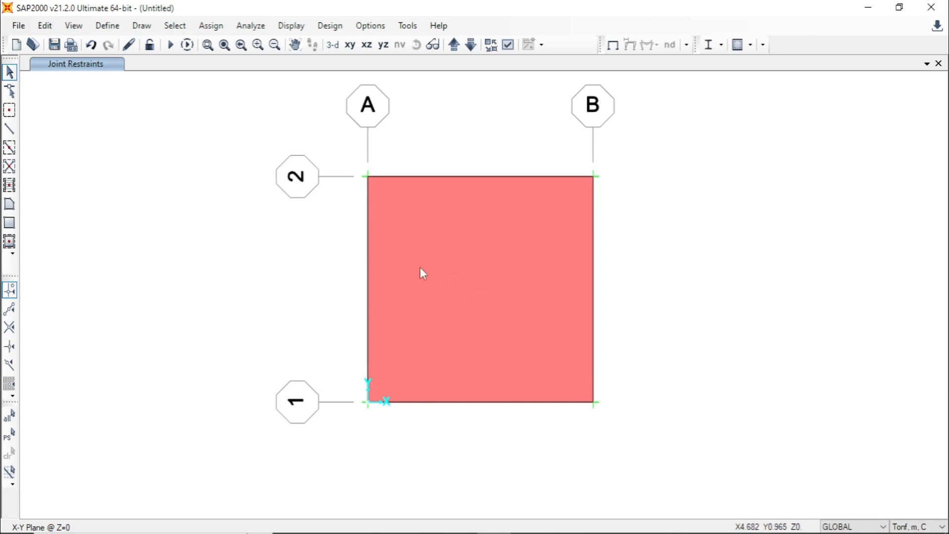
# - Review the load case types defined for DEAD and HIDUP
pyautogui.click(114, 29)
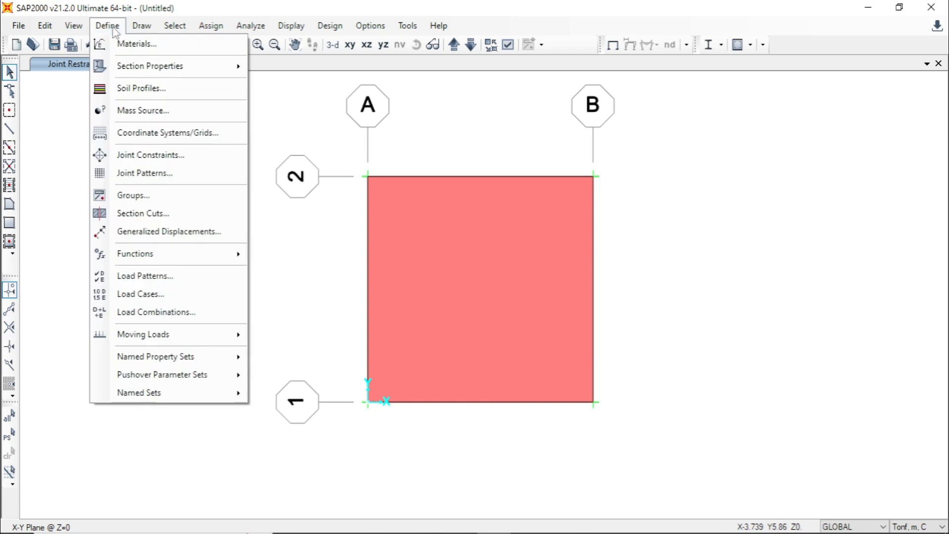
pyautogui.click(207, 297)
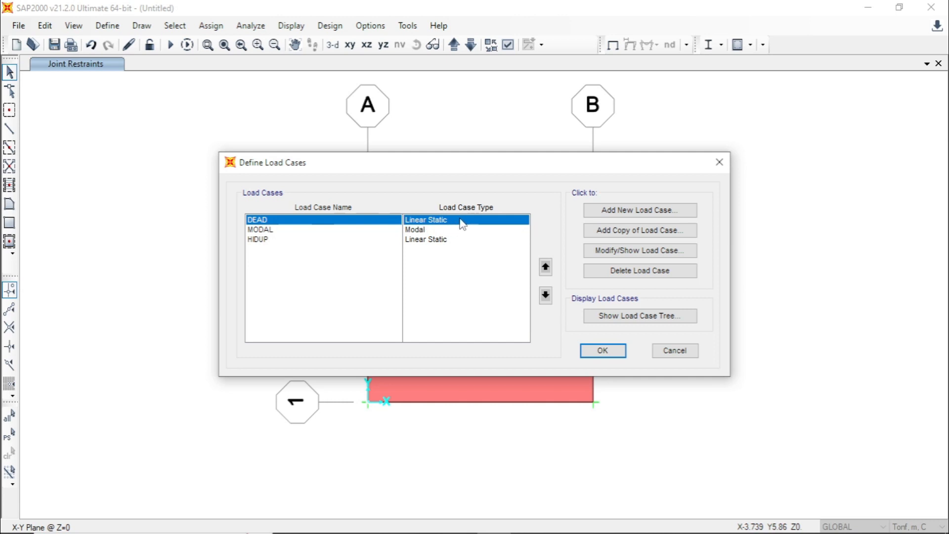
pyautogui.click(277, 243)
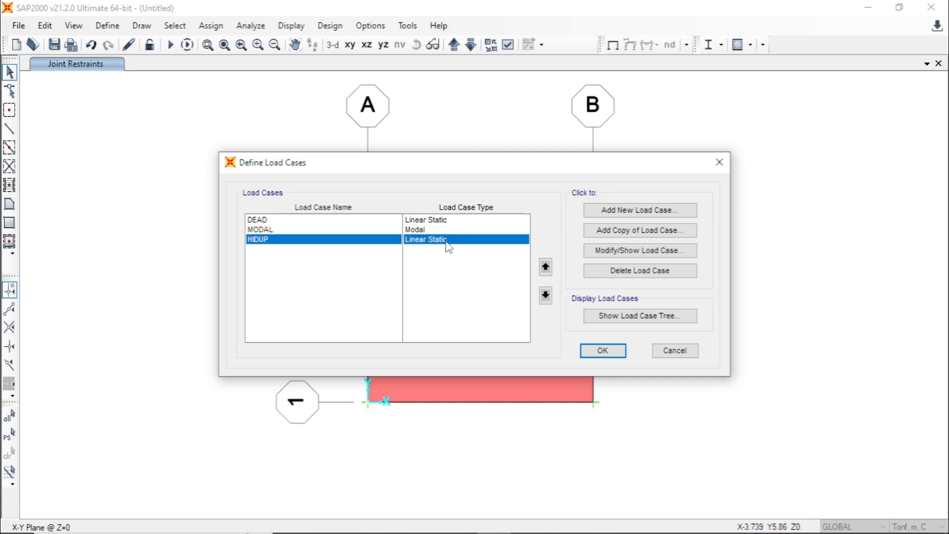
pyautogui.click(599, 353)
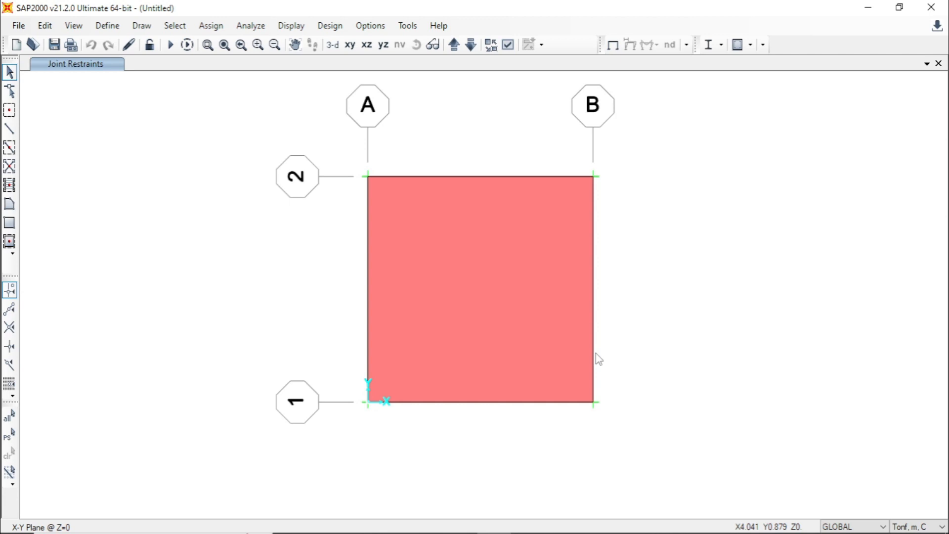
# - Create the Linear Add load combination COMB1 and add the DEAD load case with a scale factor of 1.2
pyautogui.click(108, 25)
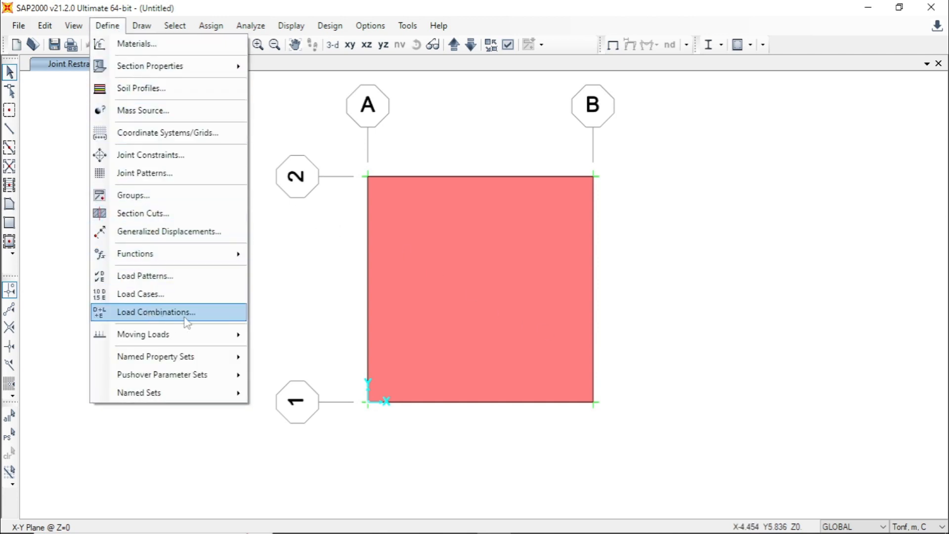
pyautogui.click(183, 313)
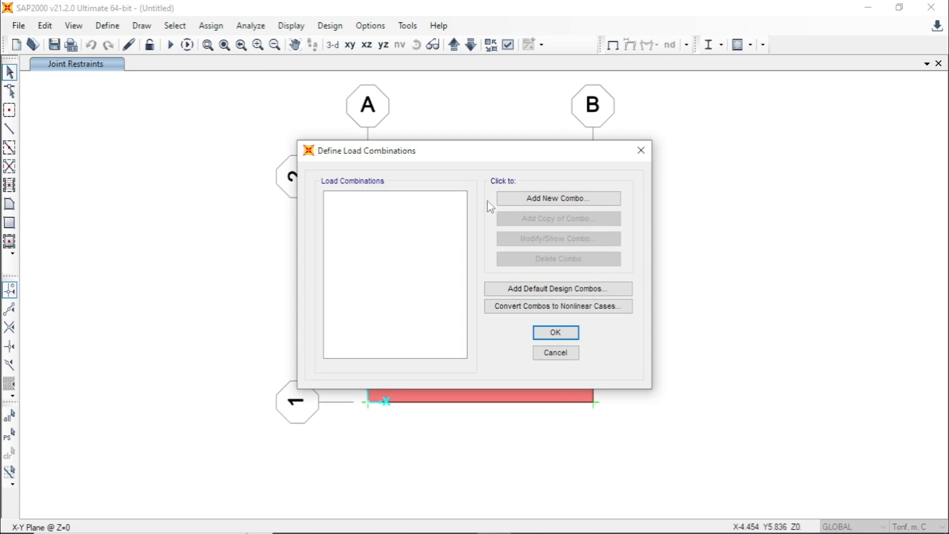
pyautogui.click(590, 201)
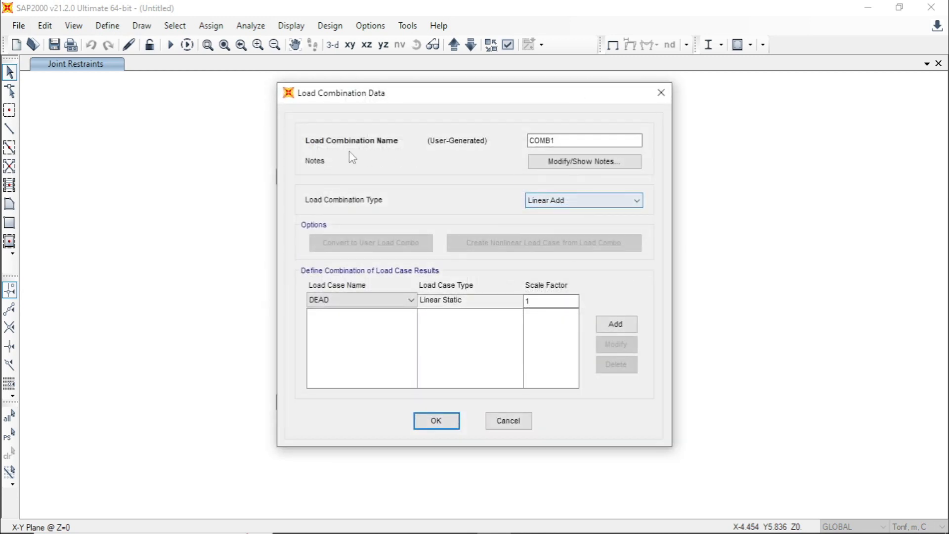
pyautogui.click(556, 140)
pyautogui.moveTo(564, 140); pyautogui.dragTo(525, 141)
pyautogui.click(561, 140)
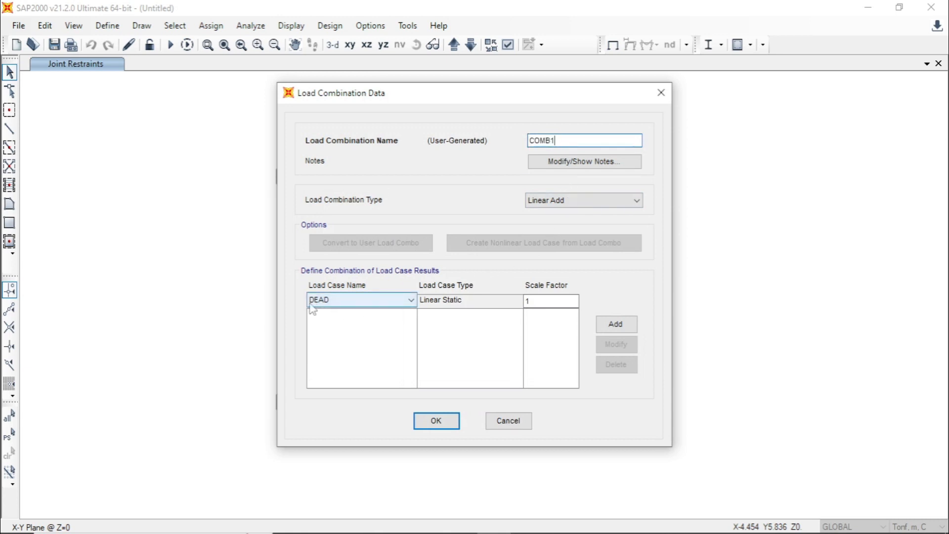
pyautogui.click(541, 300)
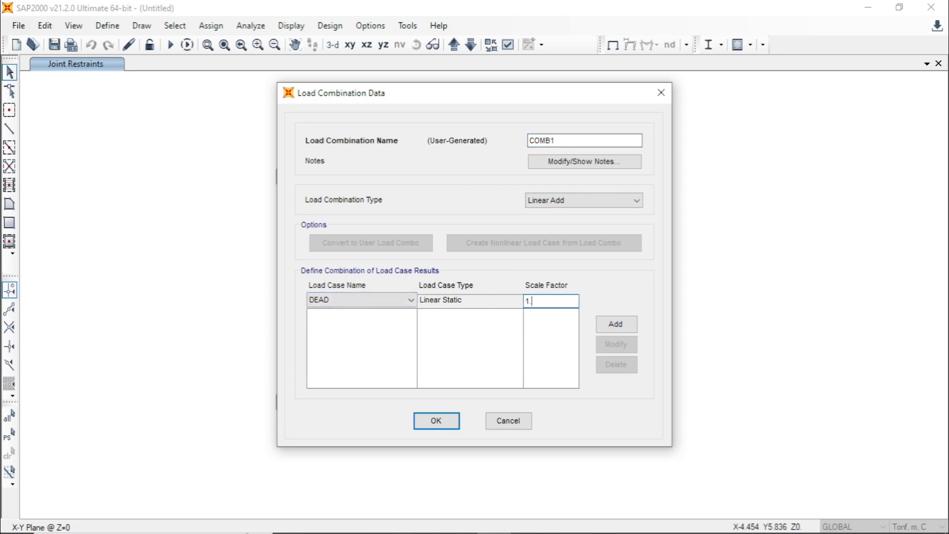
pyautogui.write('.2')
pyautogui.click(612, 325)
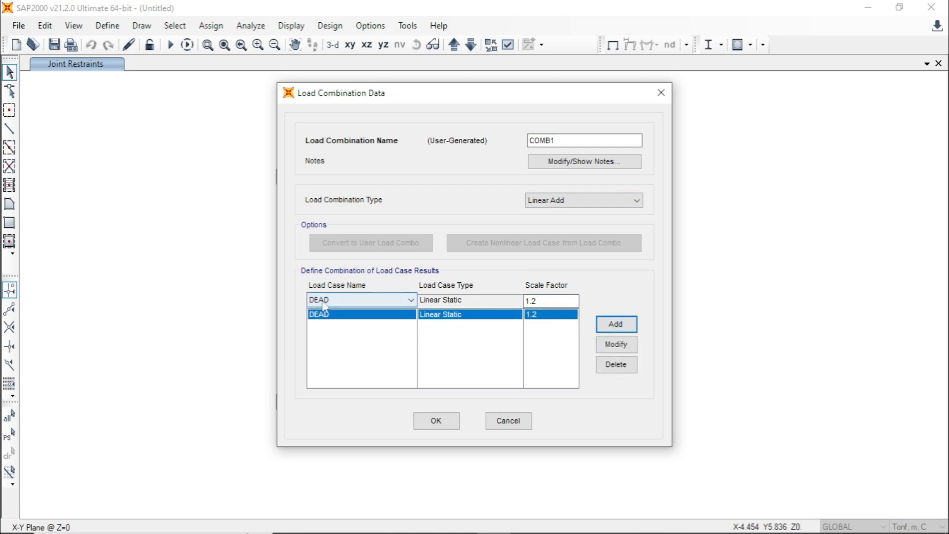
# - Add the HIDUP load case to COMB1 with a scale factor of 1.6 and save the combination
pyautogui.click(412, 300)
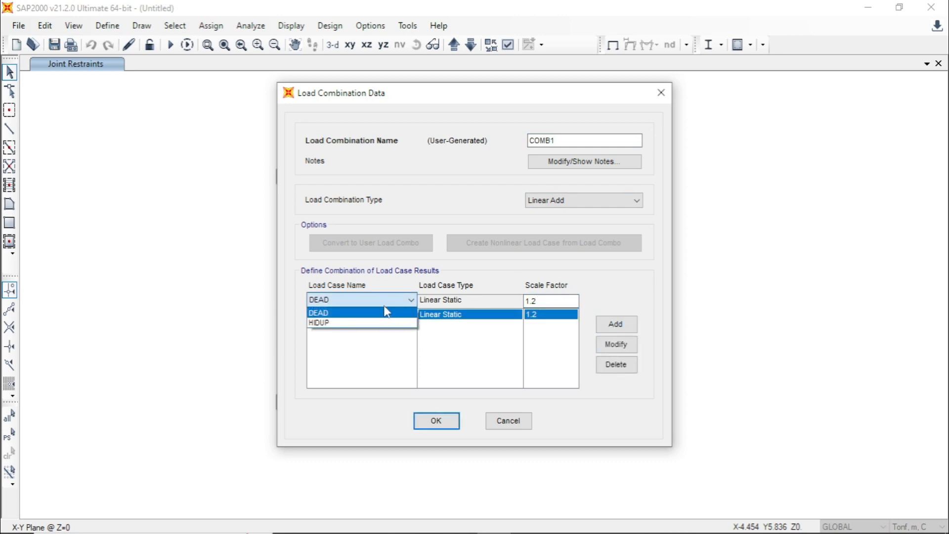
pyautogui.click(344, 323)
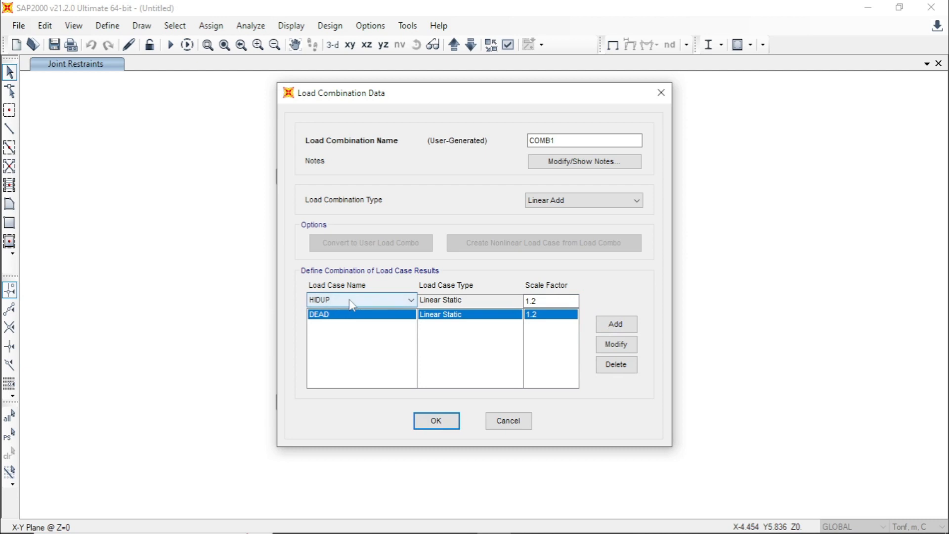
pyautogui.click(540, 302)
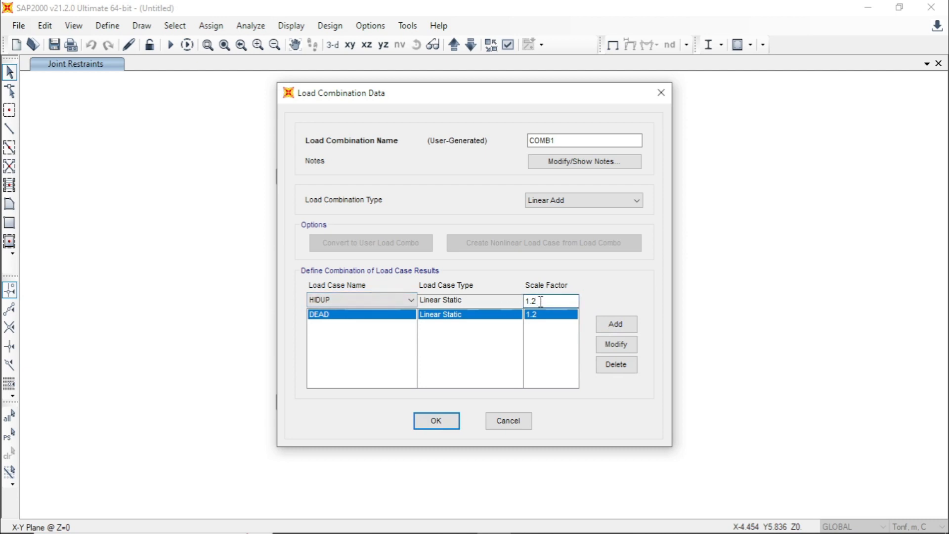
pyautogui.write('6')
pyautogui.click(610, 326)
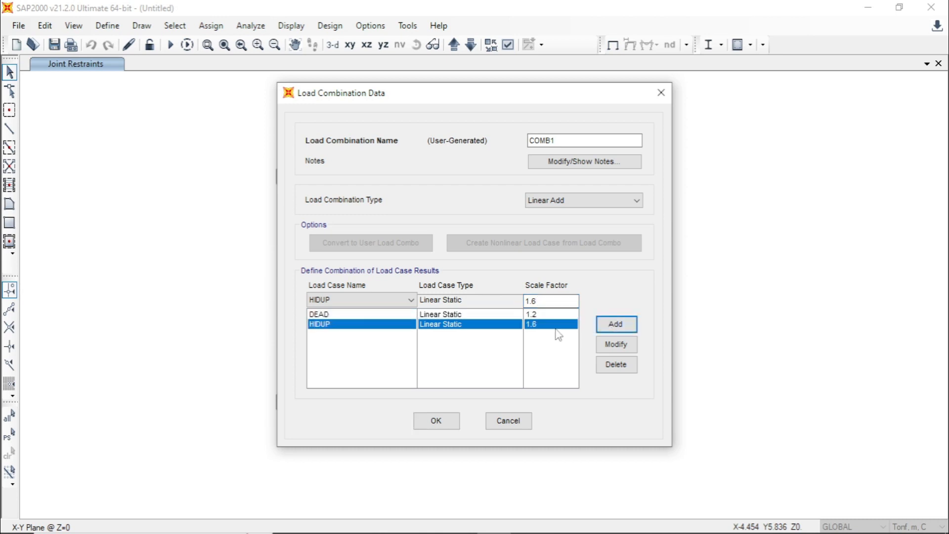
pyautogui.click(448, 420)
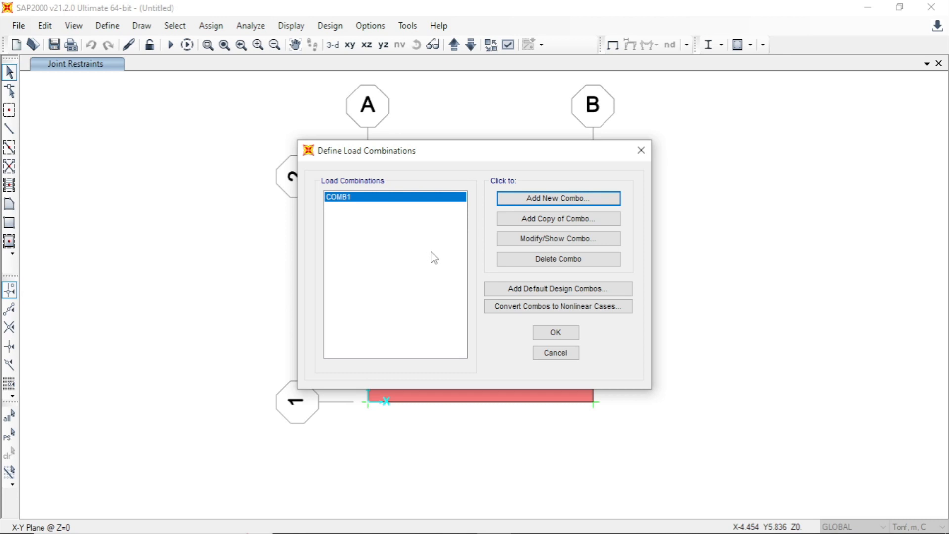
pyautogui.click(549, 336)
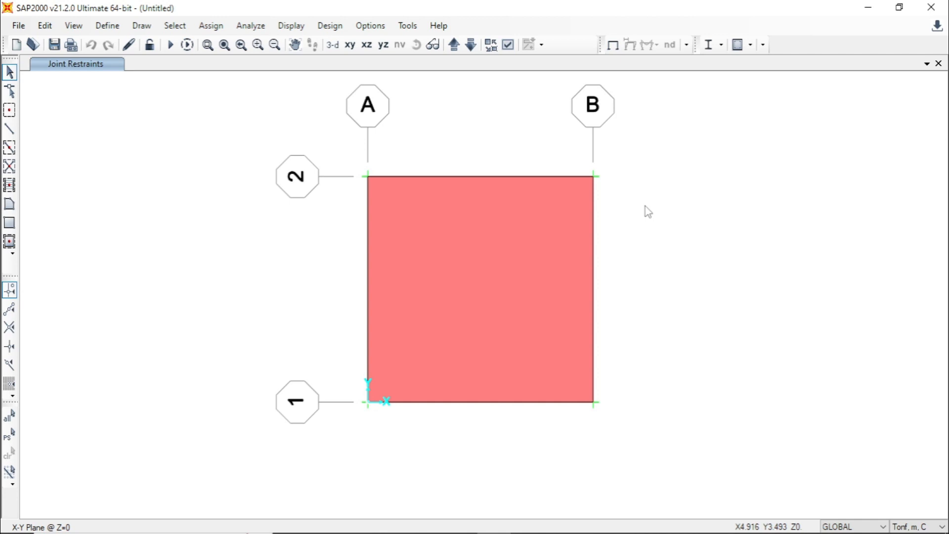
# - Inspect the plate's section assignments and assigned loads in its area information
pyautogui.click(512, 256)
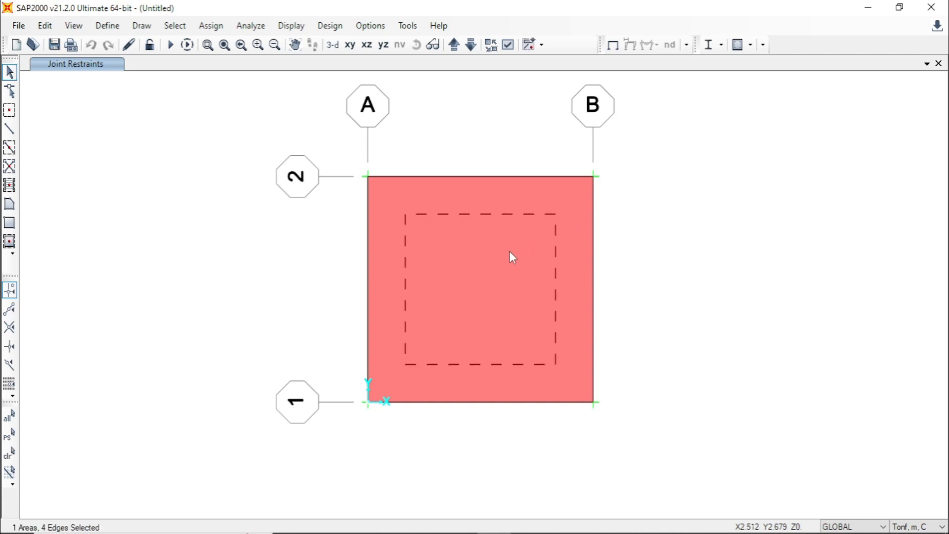
pyautogui.doubleClick(512, 256)
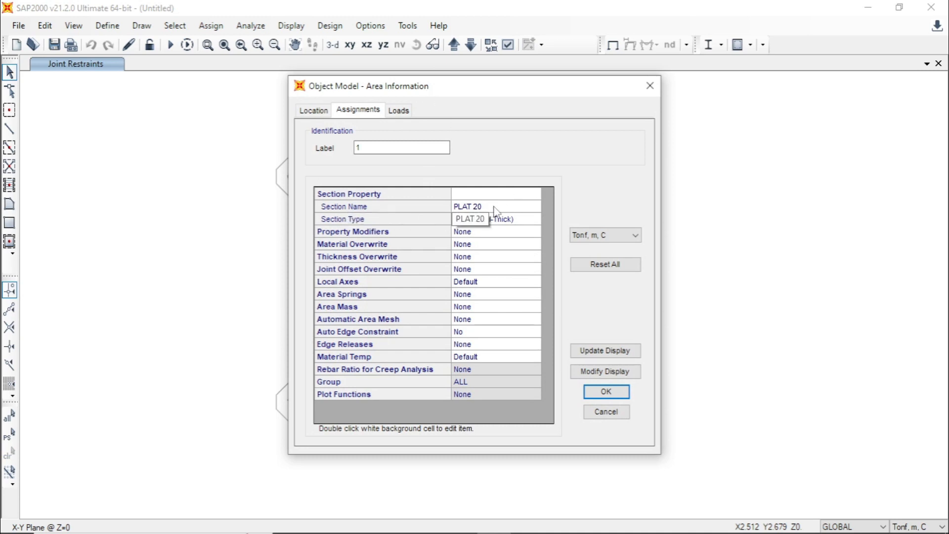
pyautogui.click(405, 115)
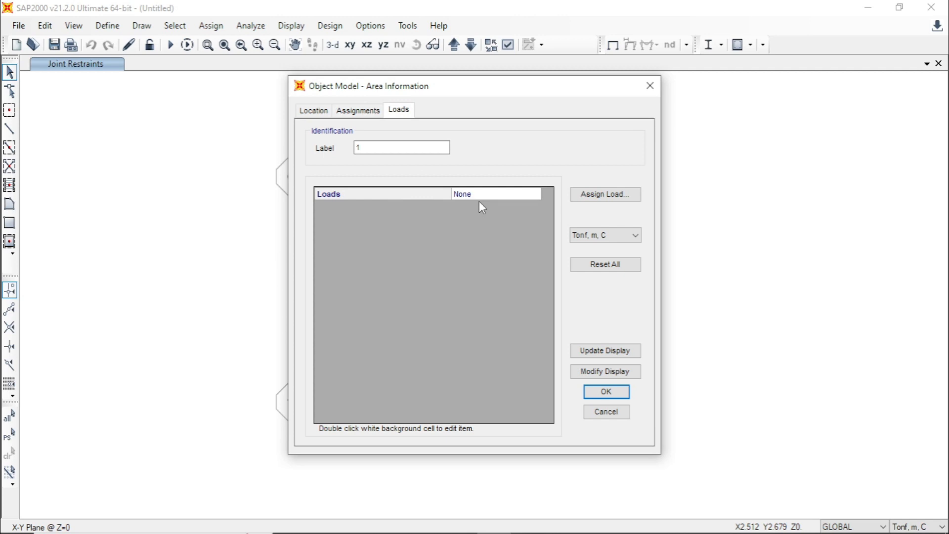
pyautogui.click(606, 392)
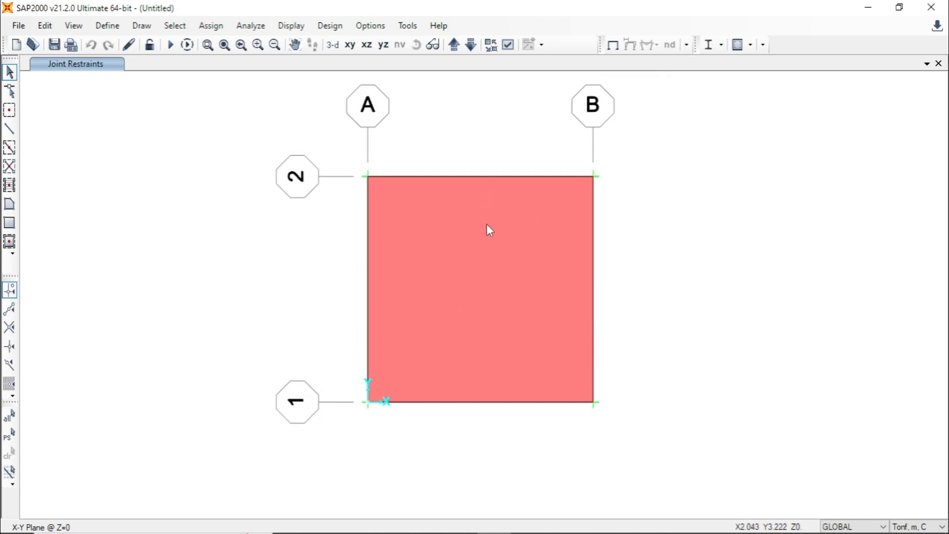
# - Set up a uniform shell load of 0.25 tonf/m² on the plate for the HIDUP pattern, in the Gravity direction
pyautogui.click(502, 241)
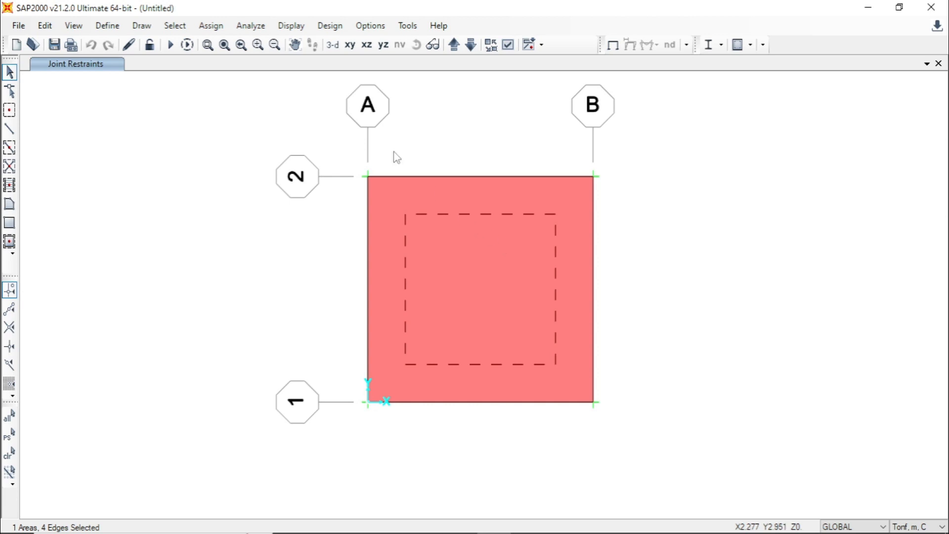
pyautogui.click(211, 27)
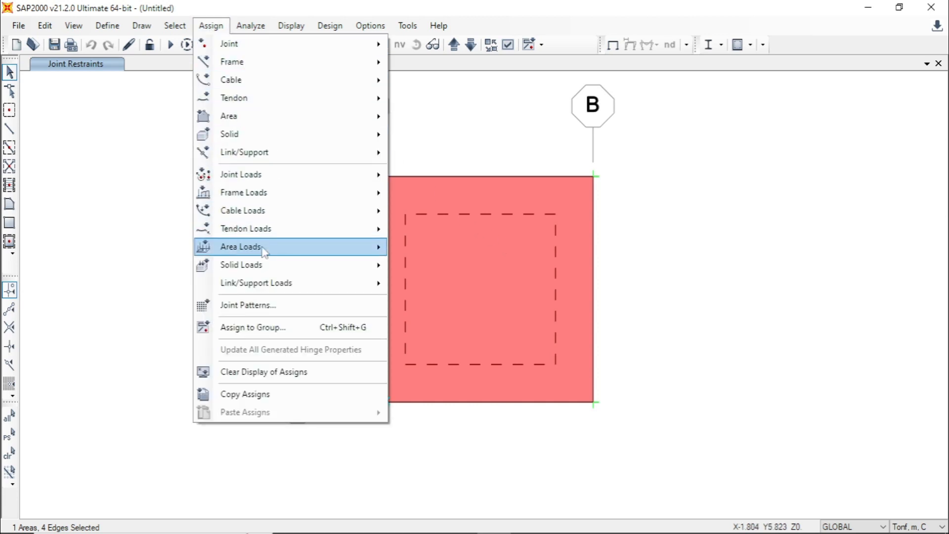
pyautogui.moveTo(265, 252)
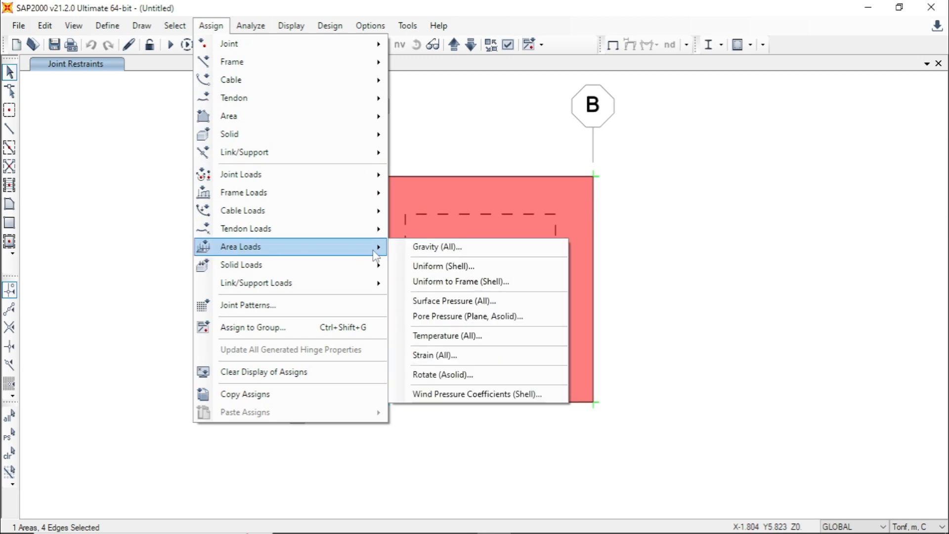
pyautogui.click(527, 271)
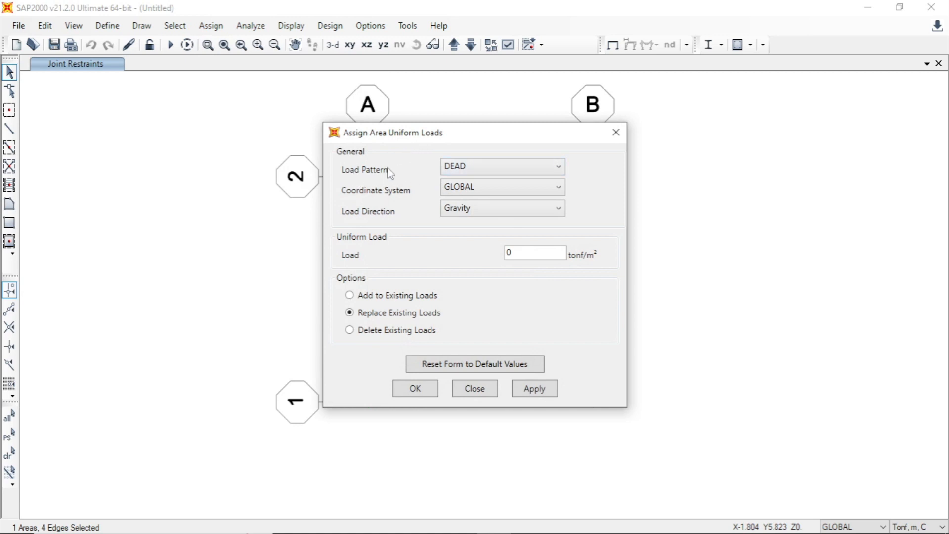
pyautogui.click(465, 167)
pyautogui.click(465, 194)
pyautogui.click(516, 252)
pyautogui.write('.25')
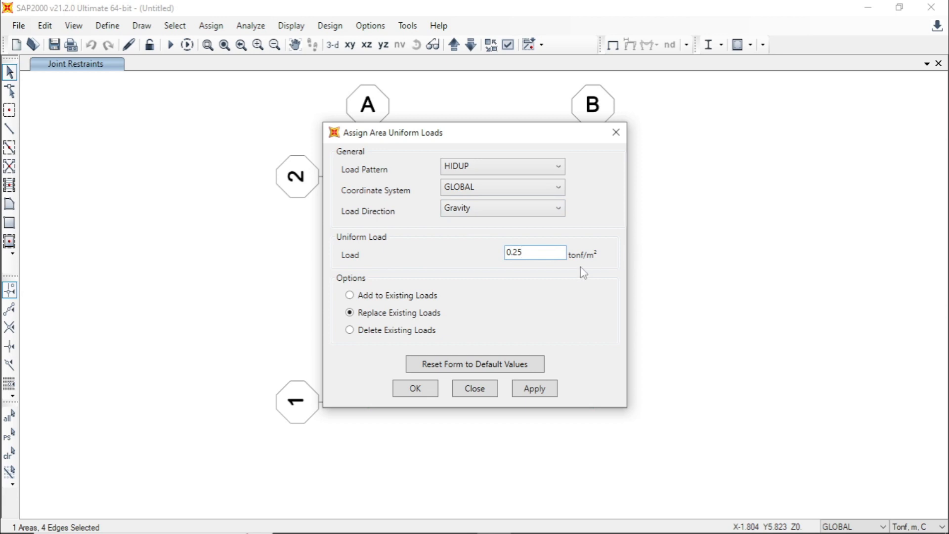
# - Check the live load (Beban Hidup) value in the Excel sheet, return to SAP2000 and apply the HIDUP uniform load to the plate
pyautogui.click(472, 528)
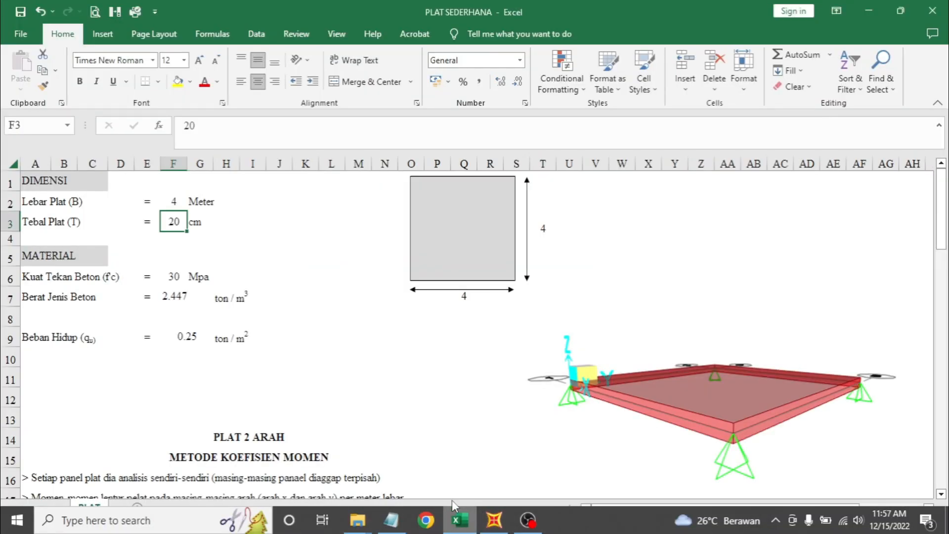
pyautogui.click(183, 340)
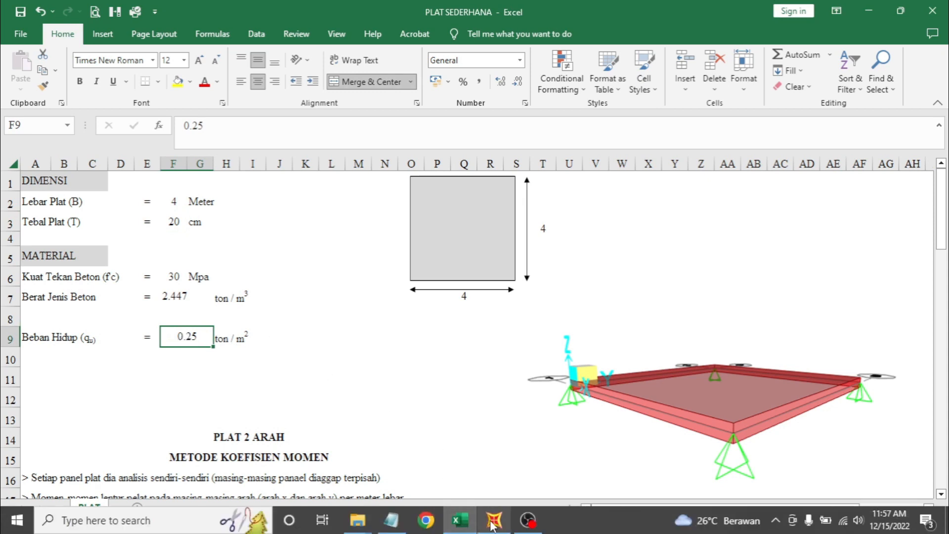
pyautogui.click(494, 520)
pyautogui.click(526, 255)
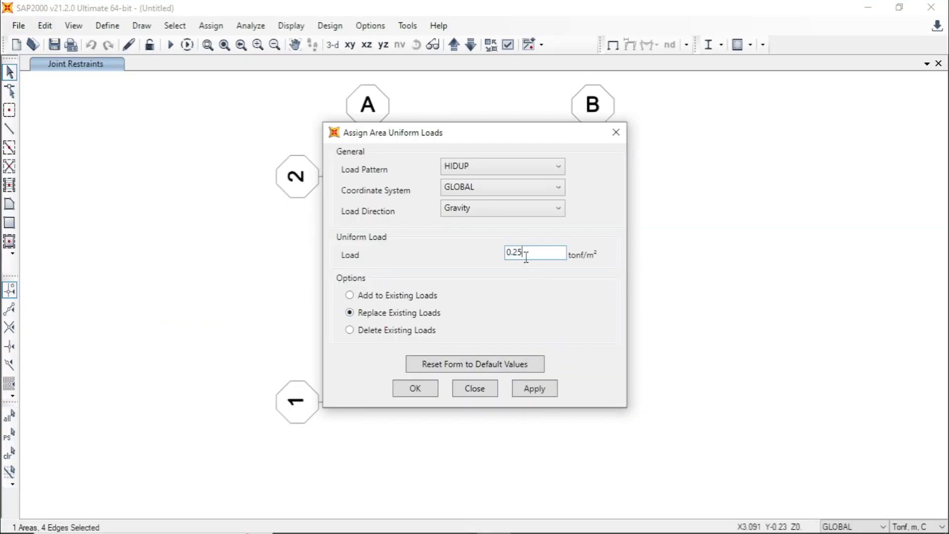
pyautogui.click(534, 389)
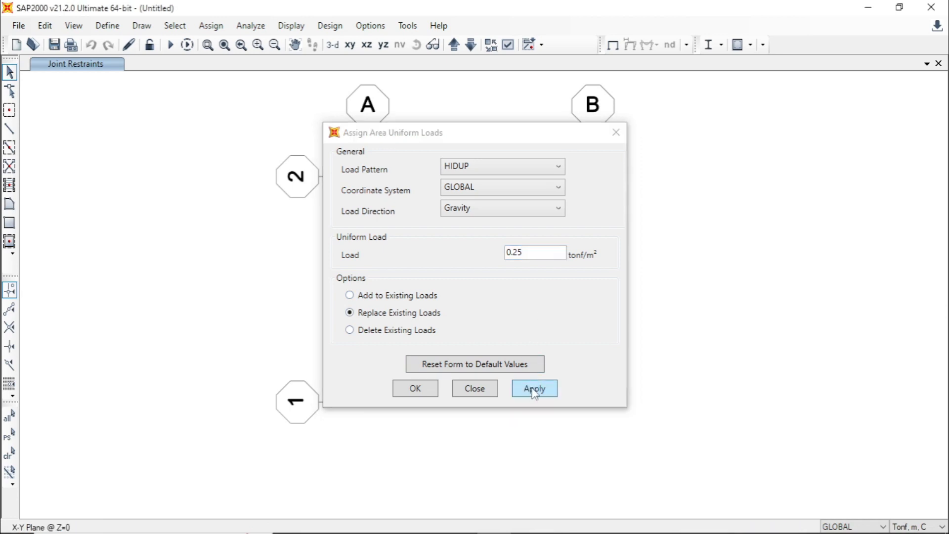
pyautogui.click(415, 389)
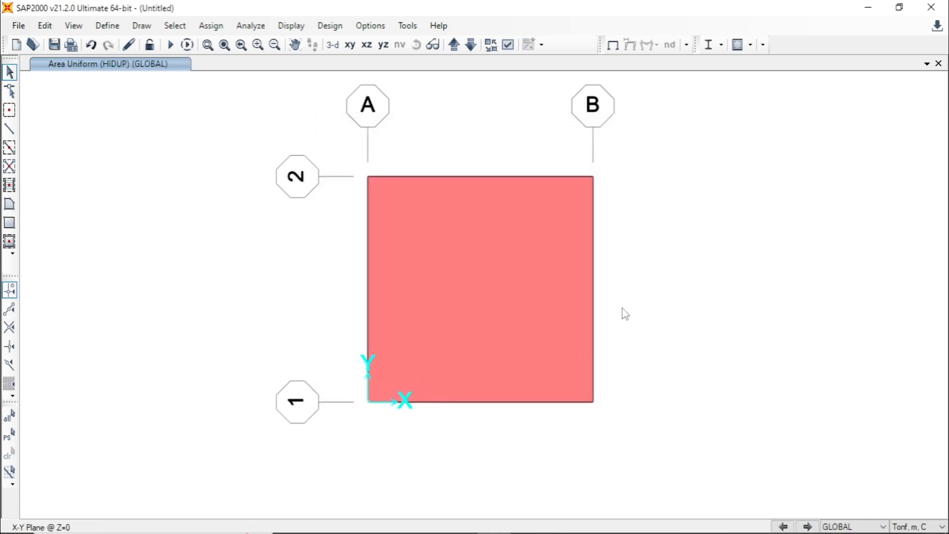
# - Review the loads assigned to the plate in its area information
pyautogui.click(470, 242)
pyautogui.rightClick(471, 241)
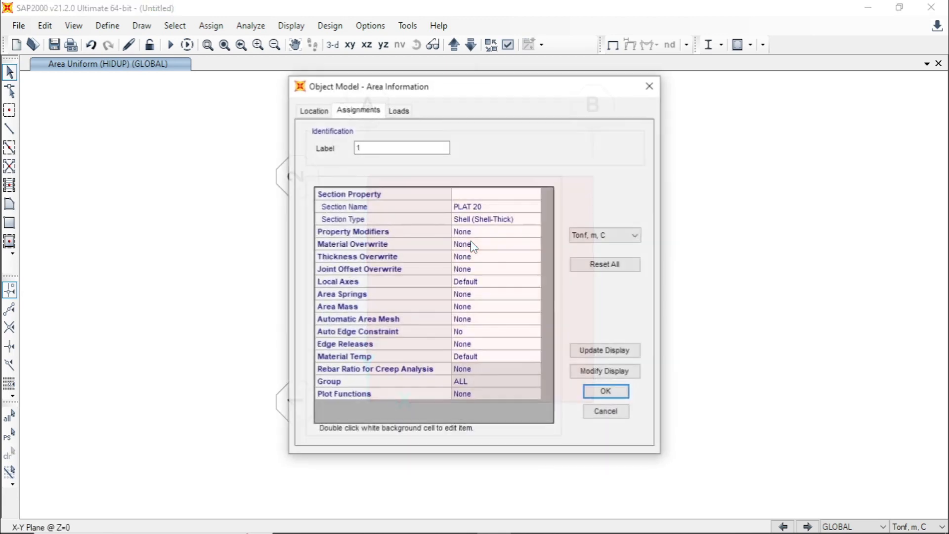
pyautogui.click(399, 117)
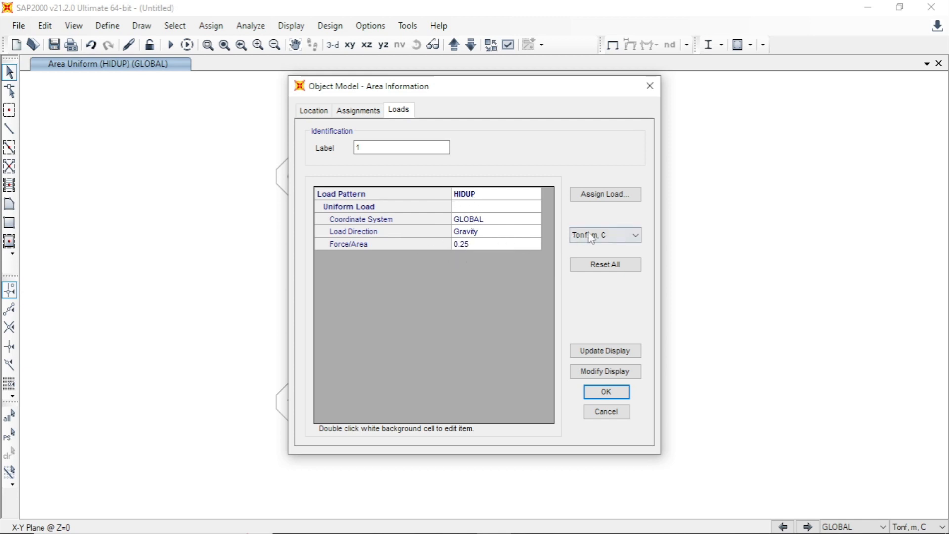
pyautogui.click(607, 392)
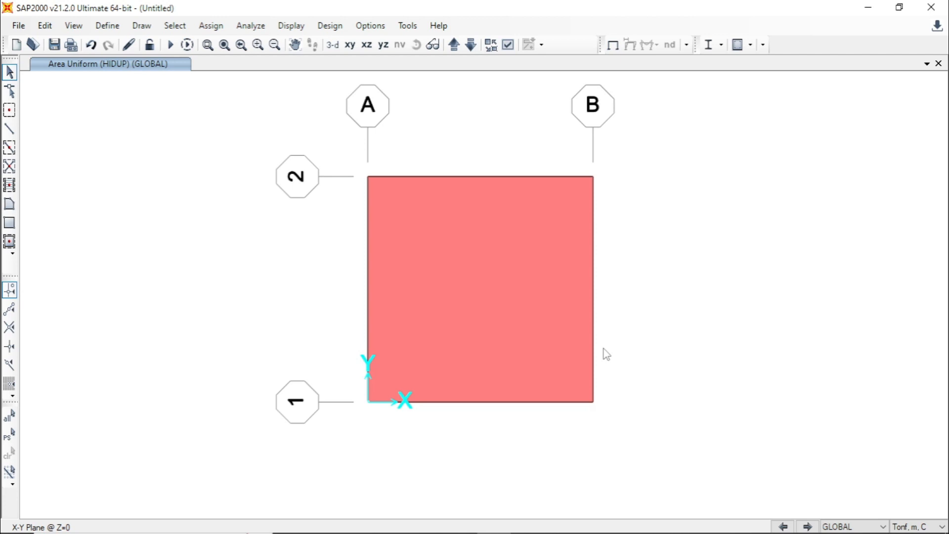
# - Assign an automatic area mesh to the plate, dividing it into 4 objects along each edge direction
pyautogui.click(488, 235)
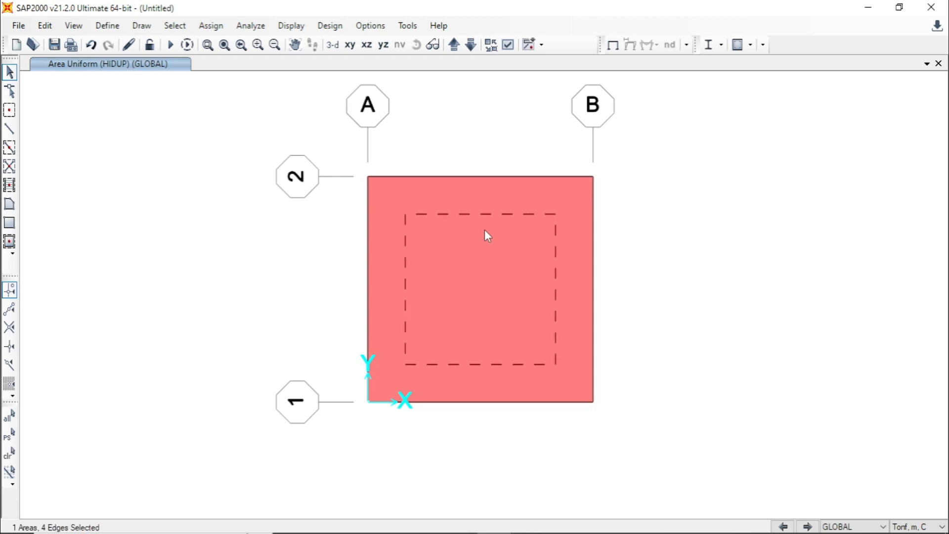
pyautogui.click(206, 27)
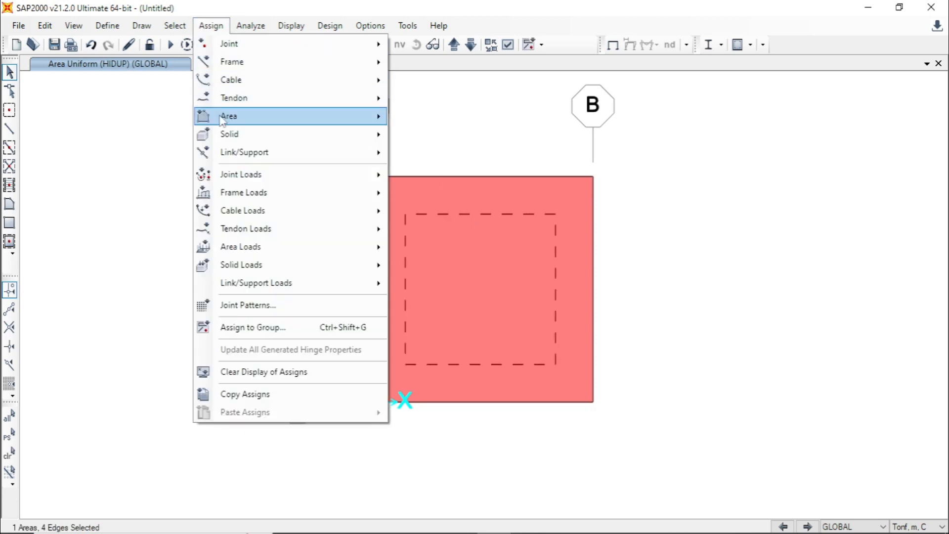
pyautogui.moveTo(282, 118)
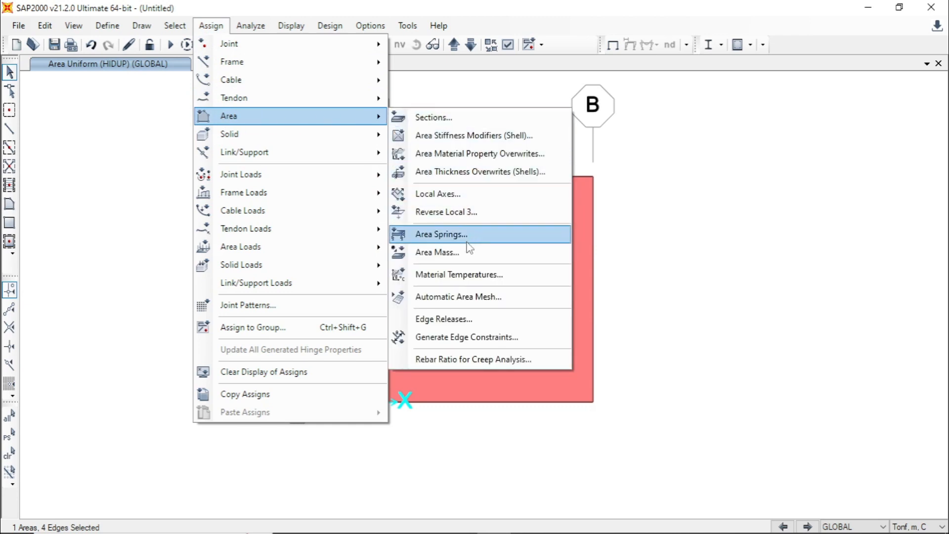
pyautogui.click(515, 298)
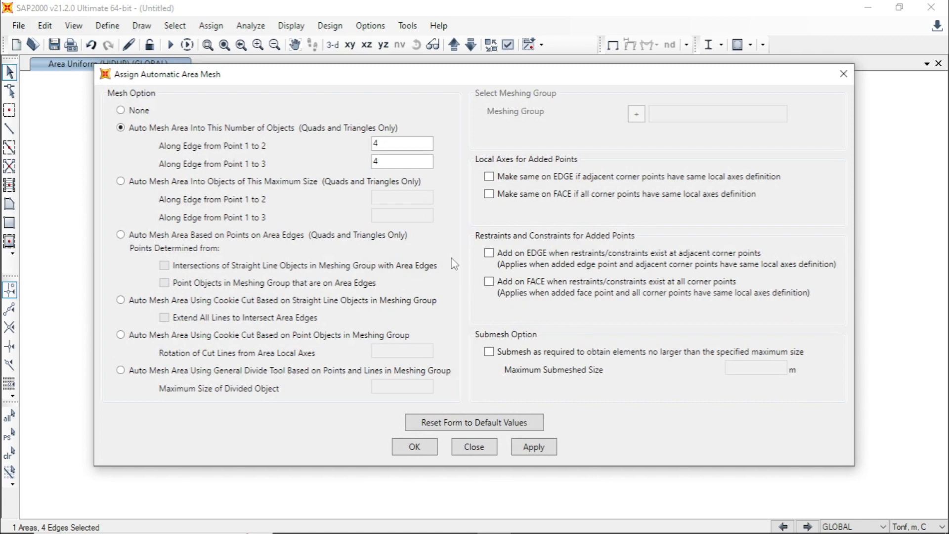
pyautogui.click(128, 131)
pyautogui.click(389, 143)
pyautogui.click(380, 161)
pyautogui.click(527, 451)
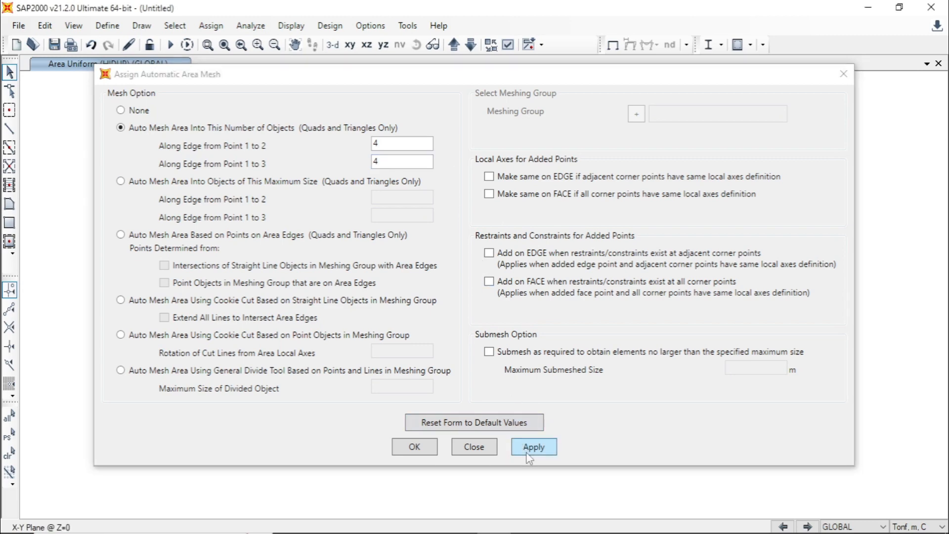
pyautogui.click(418, 447)
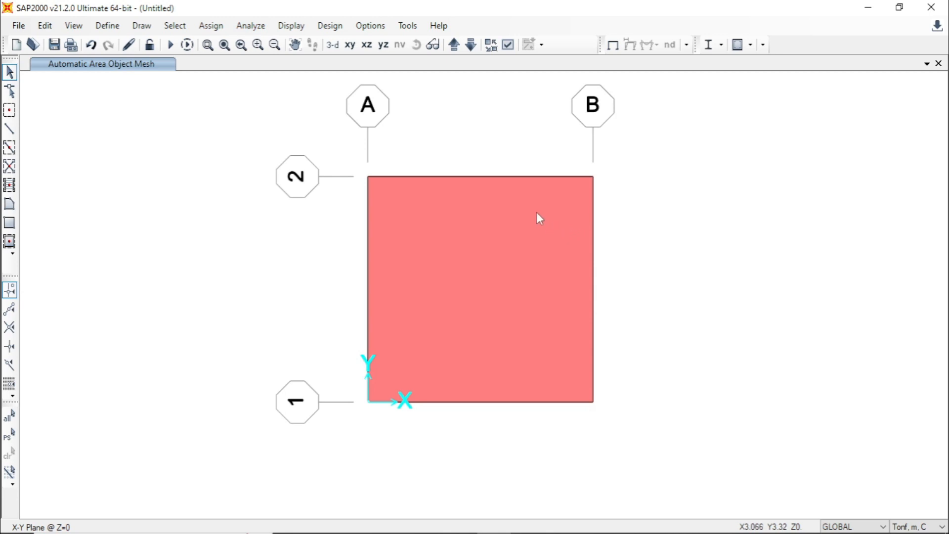
# - Set the analysis options to the Plane Grid (XY Plane) degrees of freedom
pyautogui.click(248, 32)
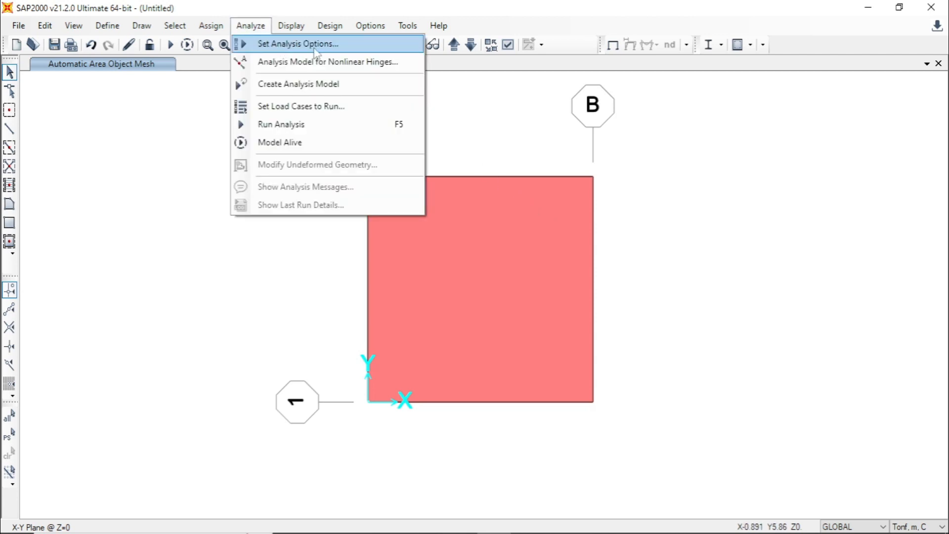
pyautogui.click(360, 50)
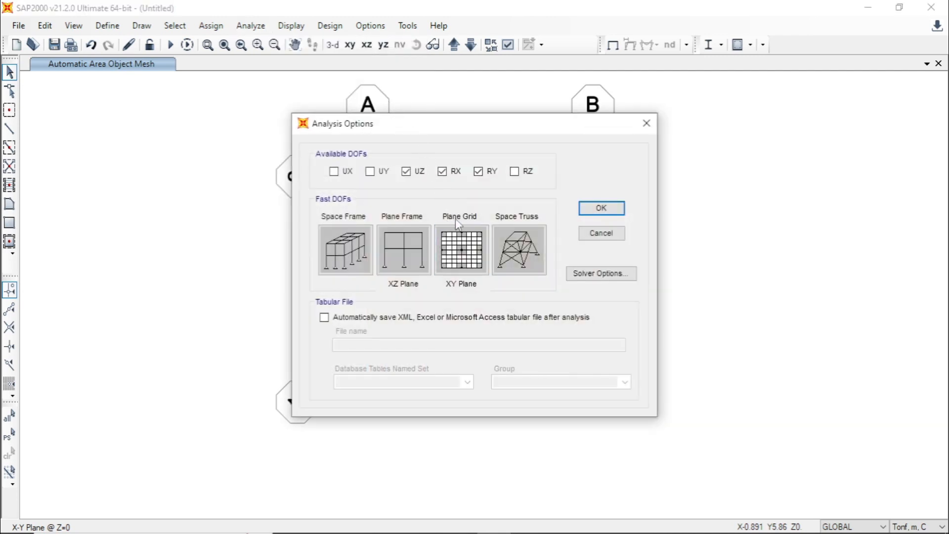
pyautogui.click(472, 252)
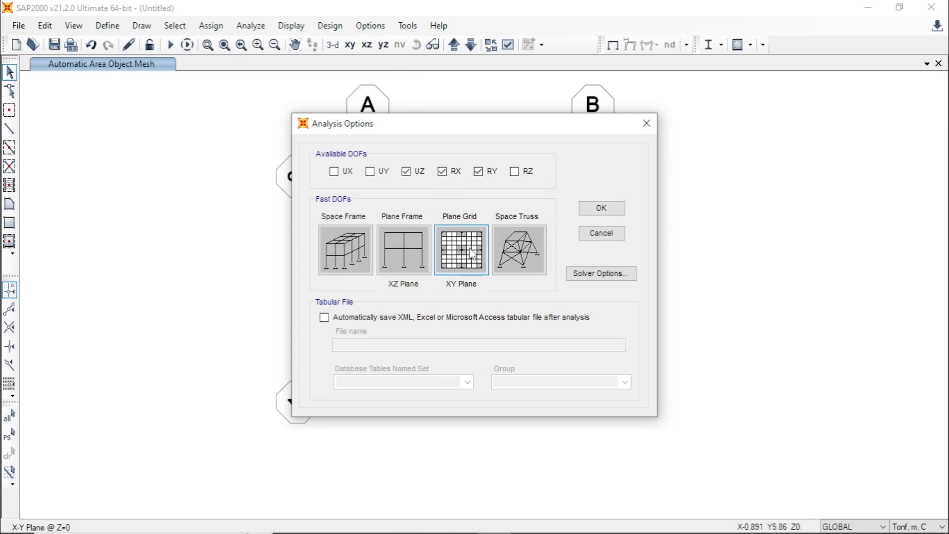
pyautogui.click(590, 213)
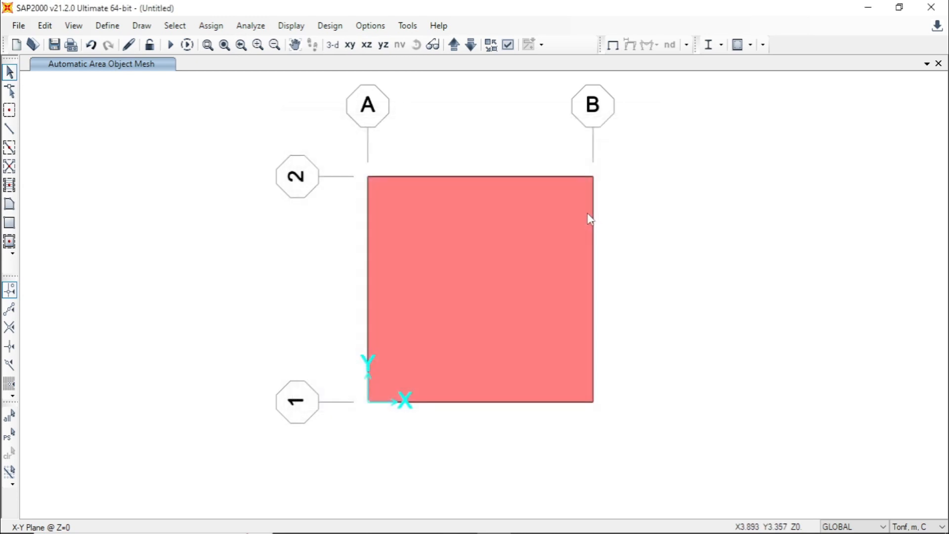
# - Set the MODAL load case to Do Not Run in the load cases to run
pyautogui.click(251, 25)
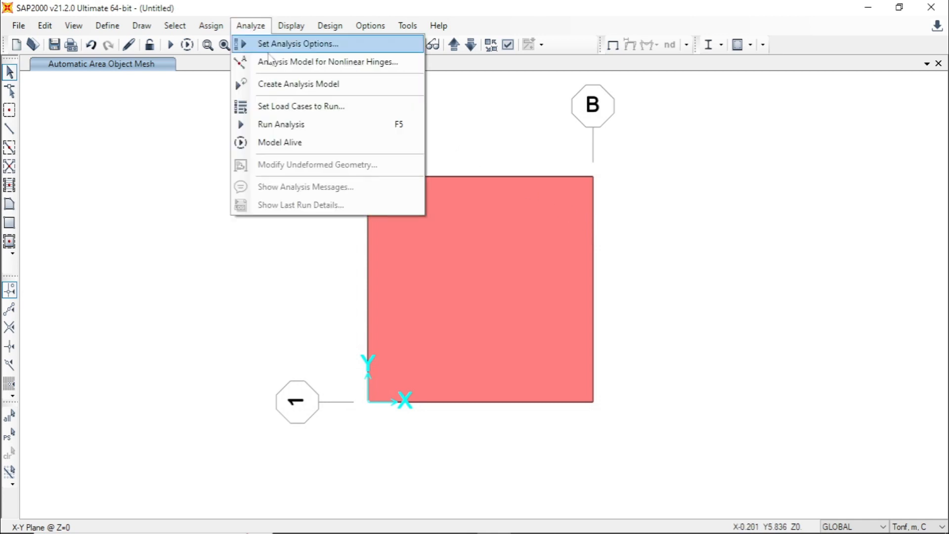
pyautogui.click(356, 114)
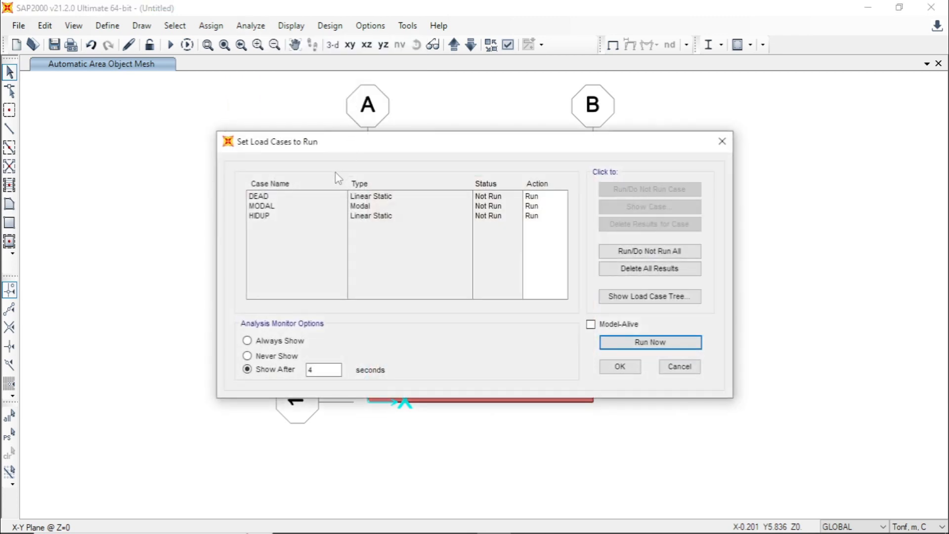
pyautogui.click(258, 206)
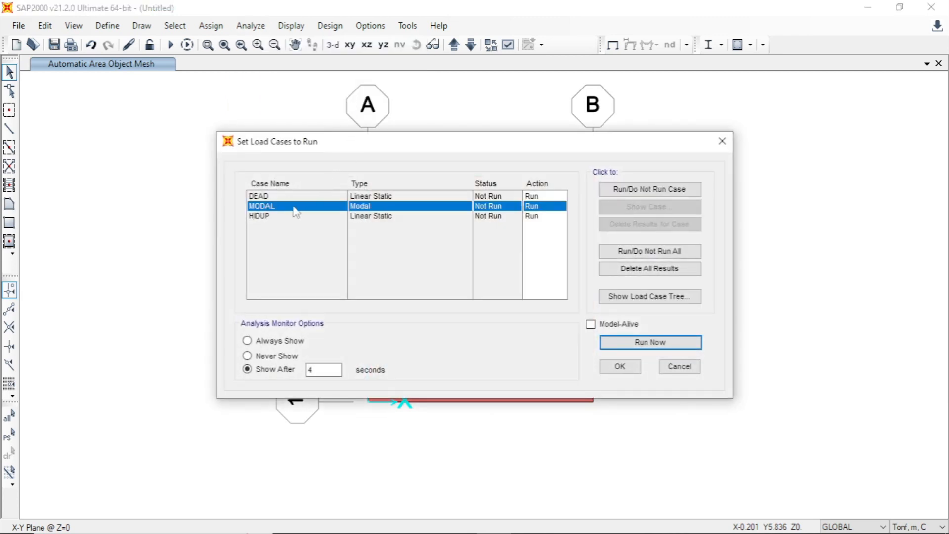
pyautogui.click(636, 196)
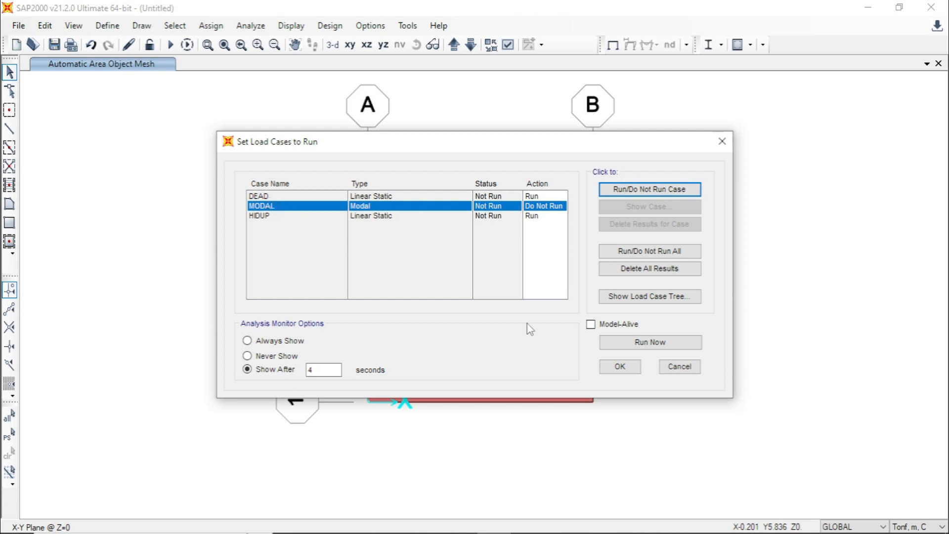
# - Run the analysis and save the model file as PLAT
pyautogui.click(616, 348)
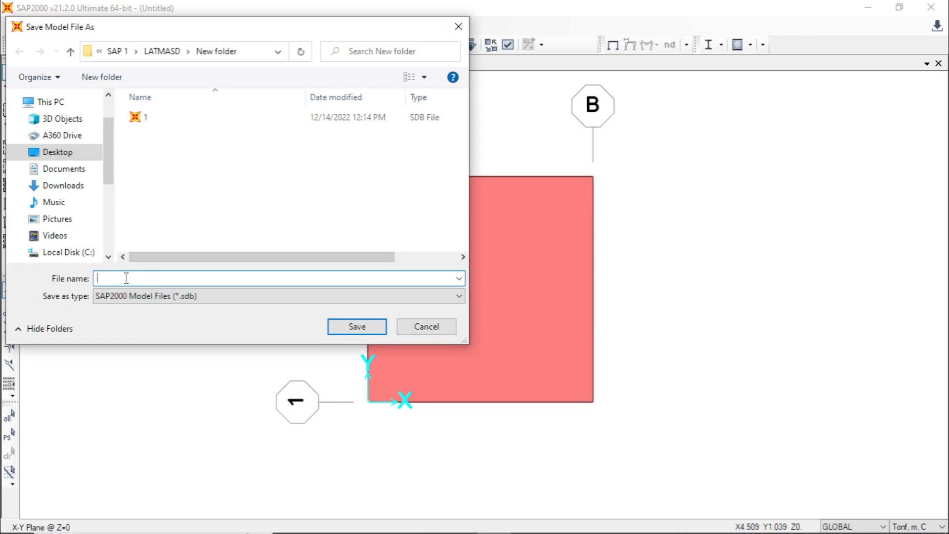
pyautogui.write('PLAT')
pyautogui.click(336, 326)
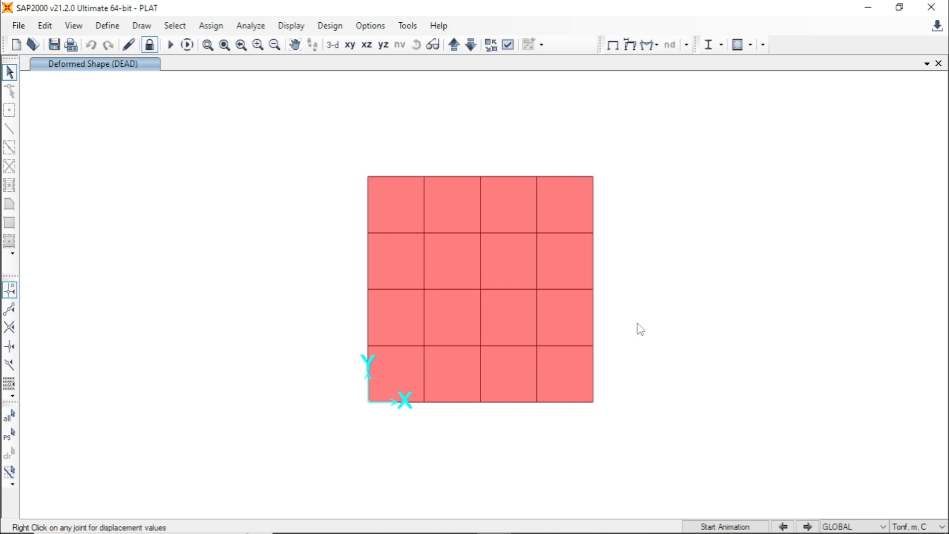
# - Display the joint reactions for the DEAD case as arrows
pyautogui.click(287, 27)
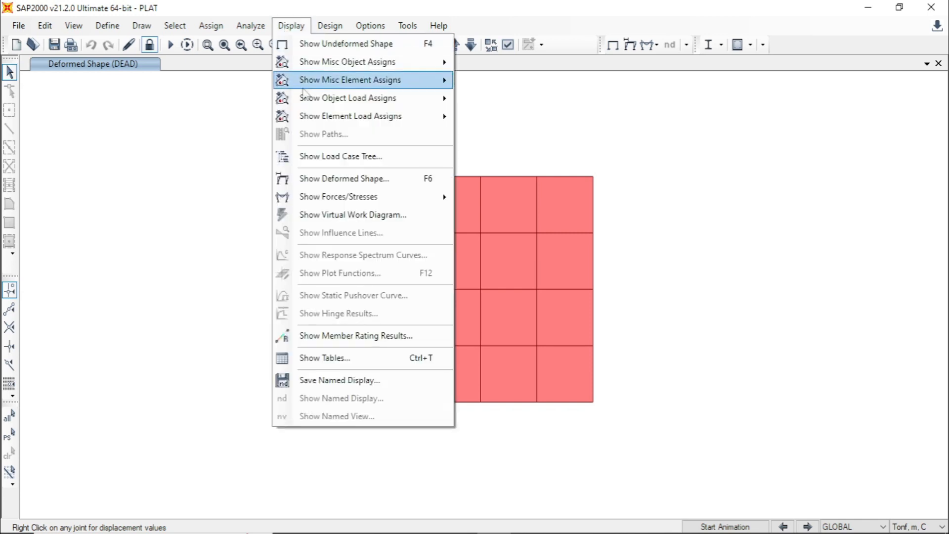
pyautogui.moveTo(355, 203)
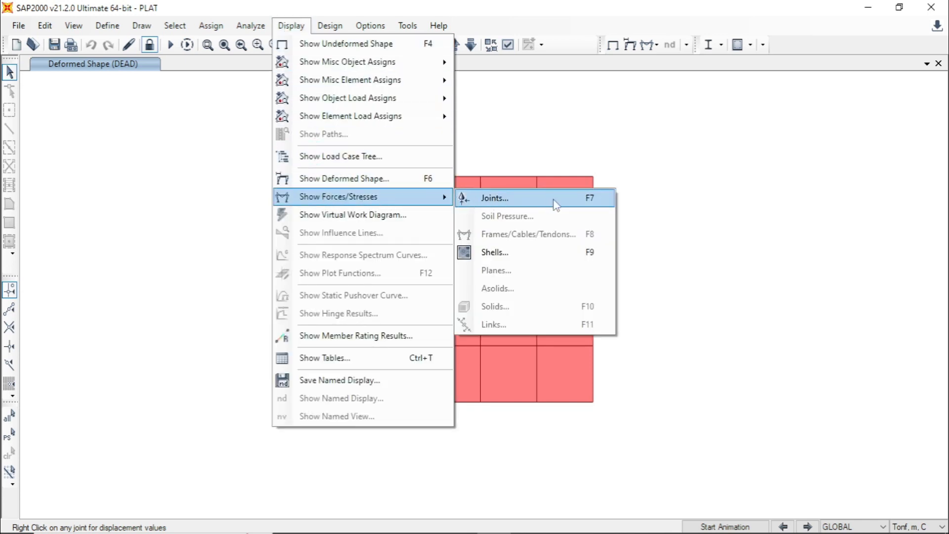
pyautogui.click(600, 207)
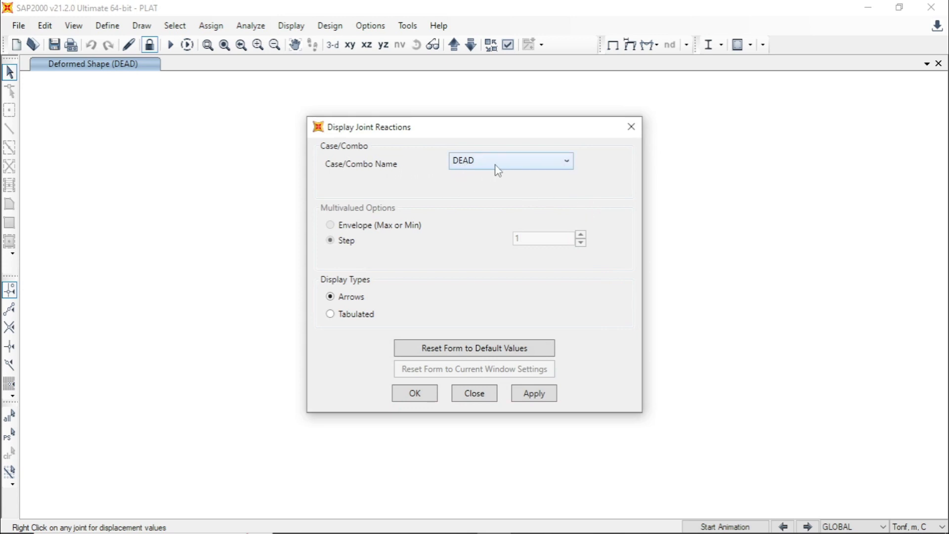
pyautogui.click(534, 394)
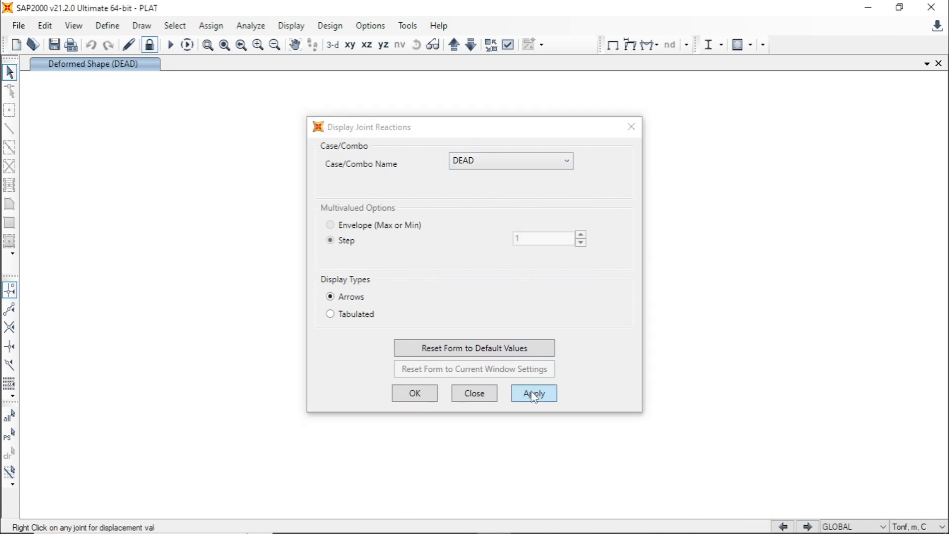
pyautogui.click(416, 394)
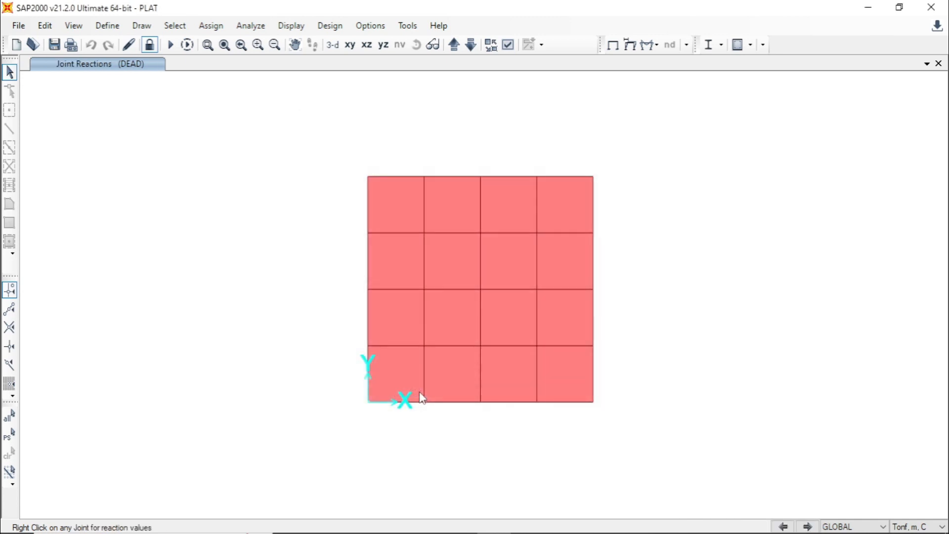
# - Switch to a 3D view of the plate and set the display options to the Standard view type with joint restraints shown
pyautogui.click(332, 48)
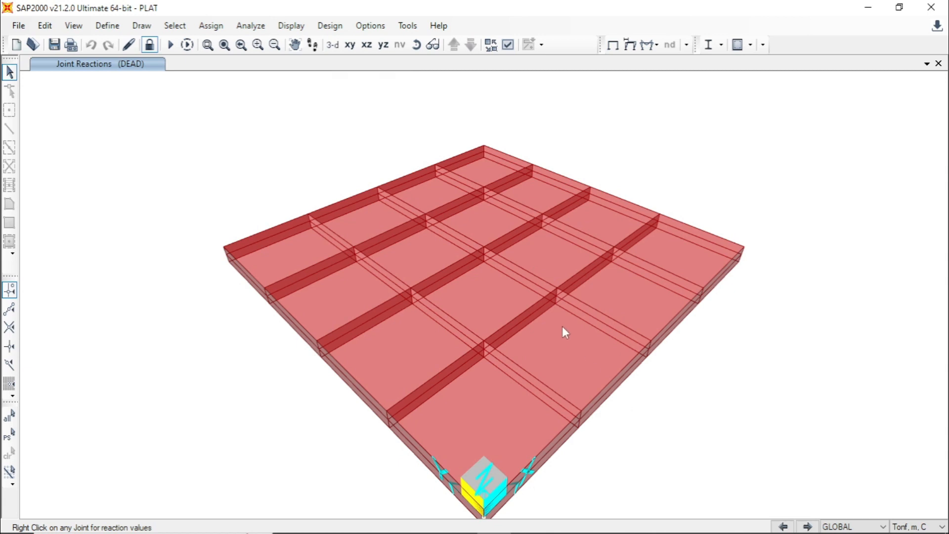
pyautogui.scroll(-3, 564, 333)
pyautogui.scroll(3, 598, 394)
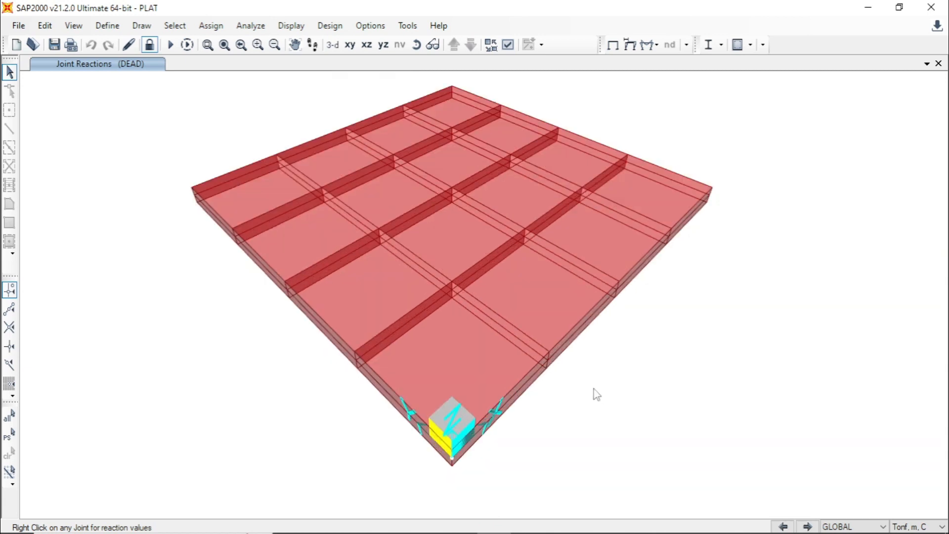
pyautogui.keyDown('shift'); pyautogui.moveTo(596, 394); pyautogui.dragTo(468, 242, button='middle'); pyautogui.keyUp('shift')
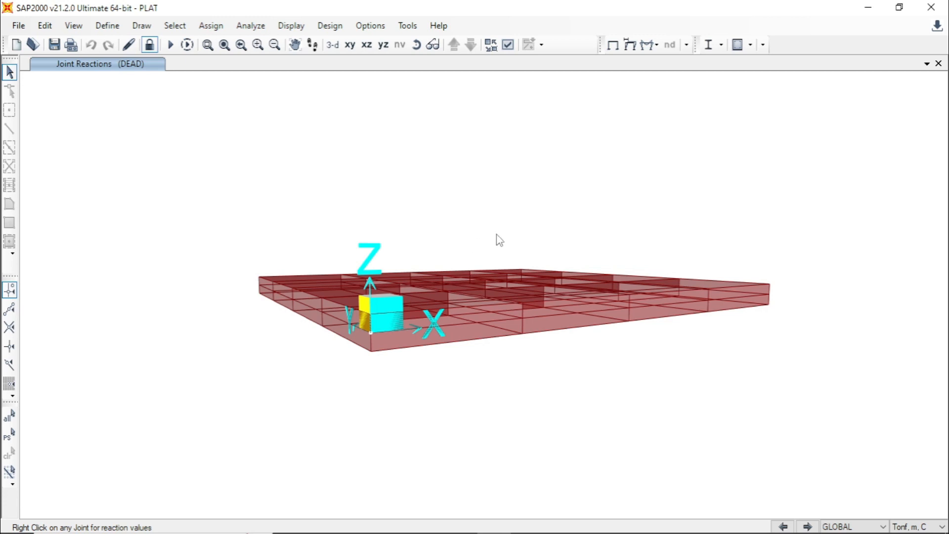
pyautogui.click(507, 45)
pyautogui.click(440, 91)
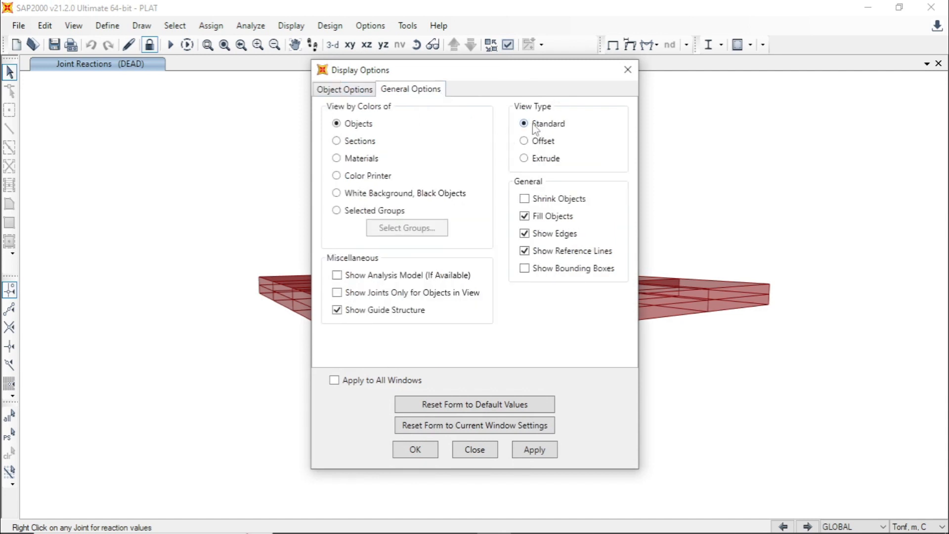
pyautogui.click(371, 90)
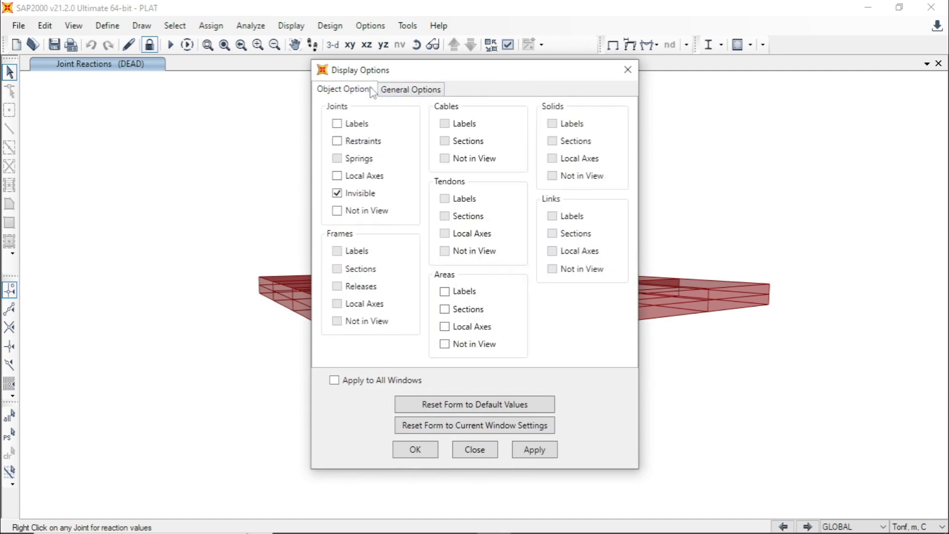
pyautogui.click(338, 142)
pyautogui.click(535, 449)
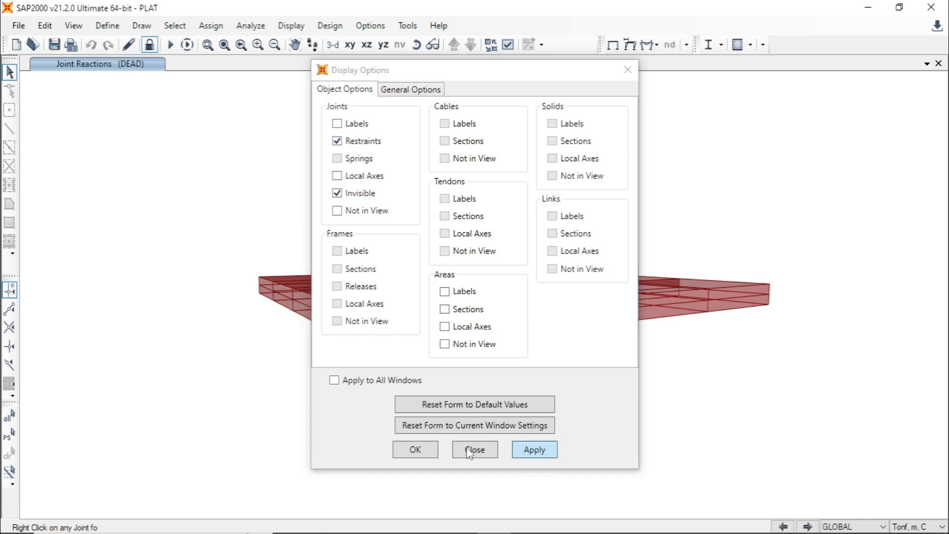
pyautogui.click(416, 450)
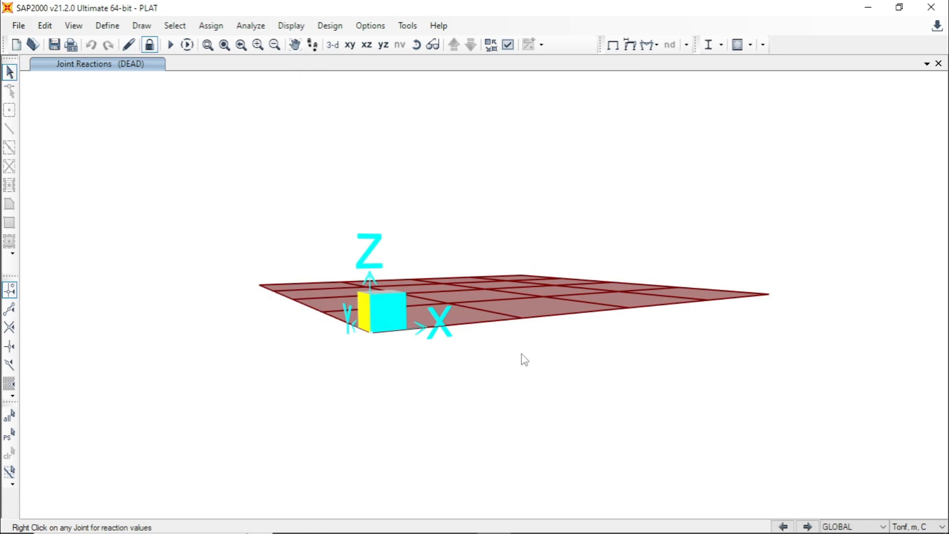
# - Display the joint reactions for the HIDUP load case as arrows
pyautogui.press('F7')
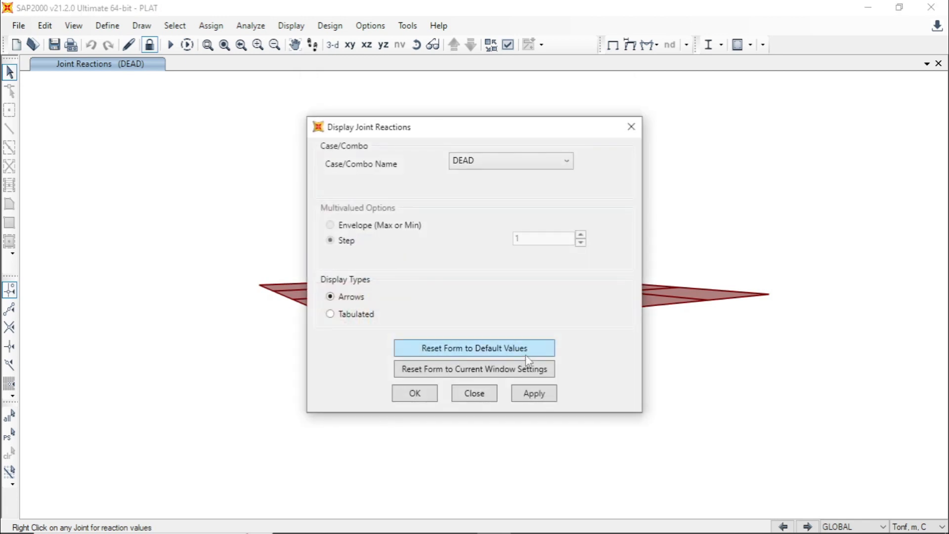
pyautogui.click(566, 162)
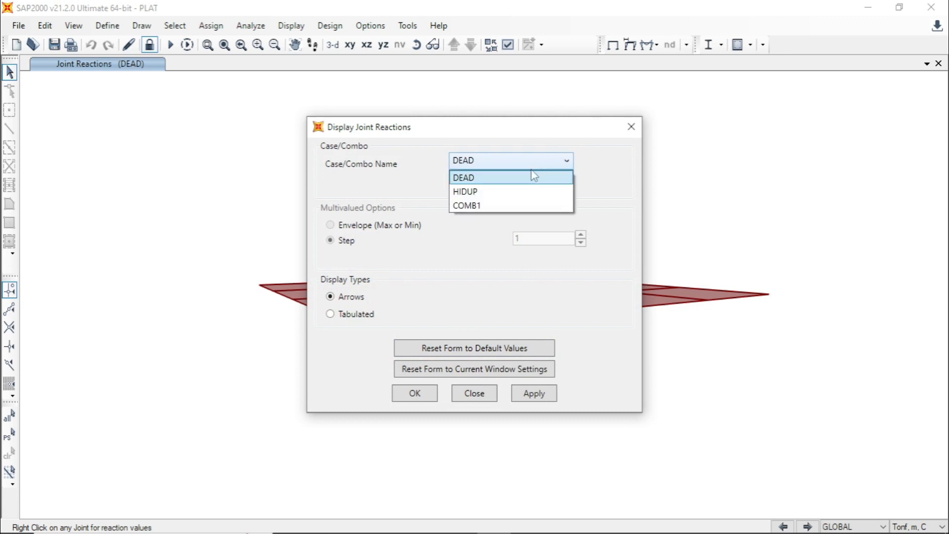
pyautogui.click(481, 192)
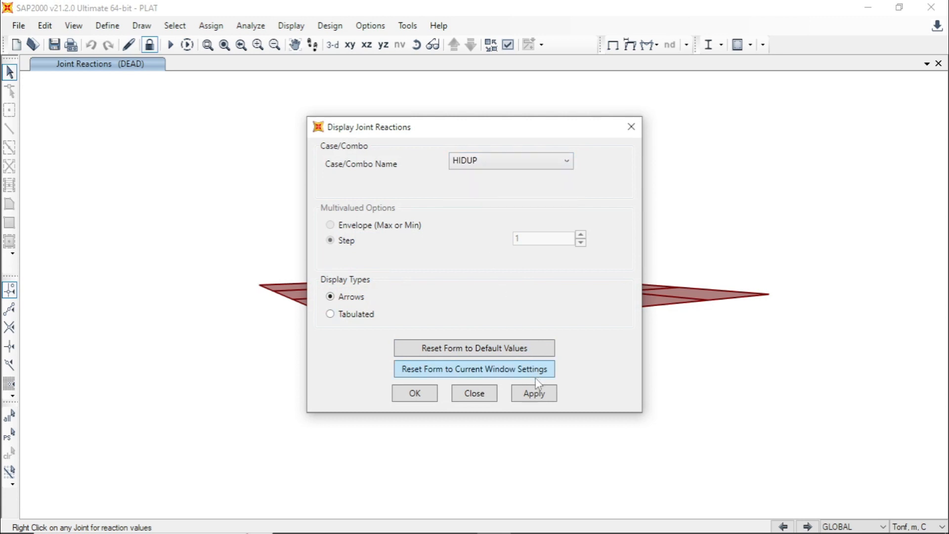
pyautogui.click(535, 393)
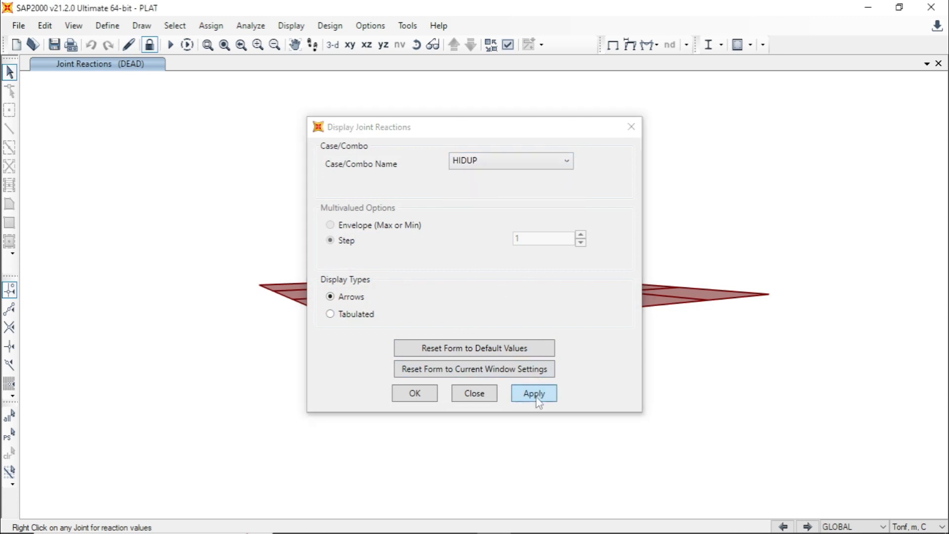
# - Display the joint reactions for the COMB1 combination as arrows
pyautogui.click(416, 393)
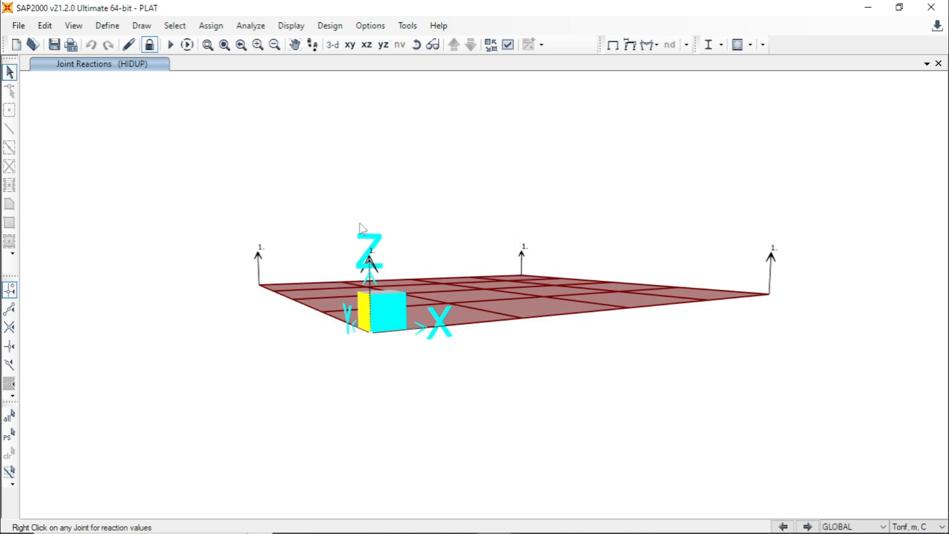
pyautogui.press('F7')
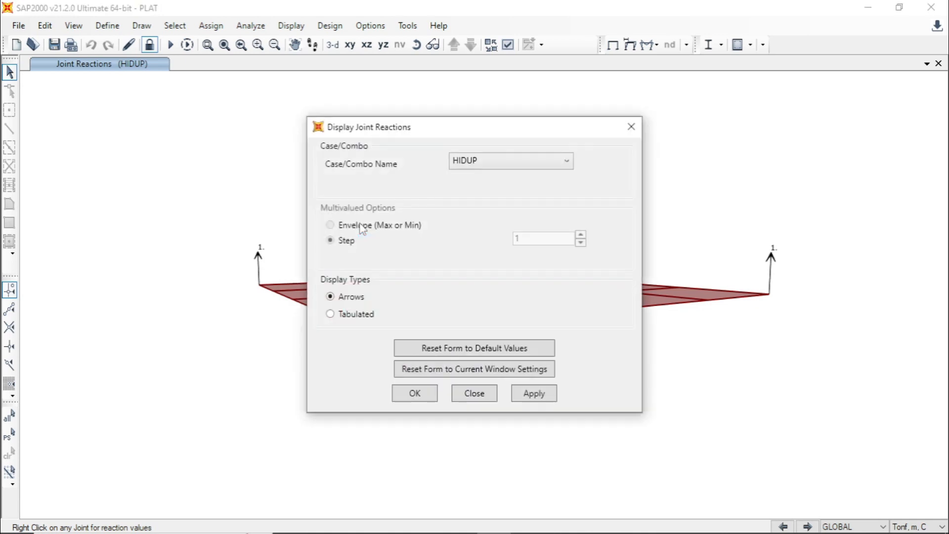
pyautogui.click(522, 162)
pyautogui.click(488, 200)
pyautogui.click(534, 393)
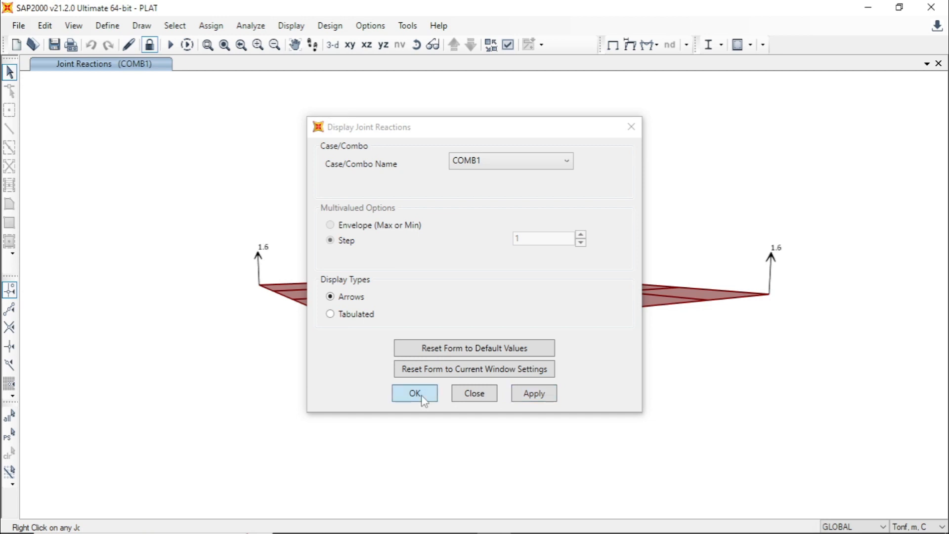
pyautogui.click(415, 394)
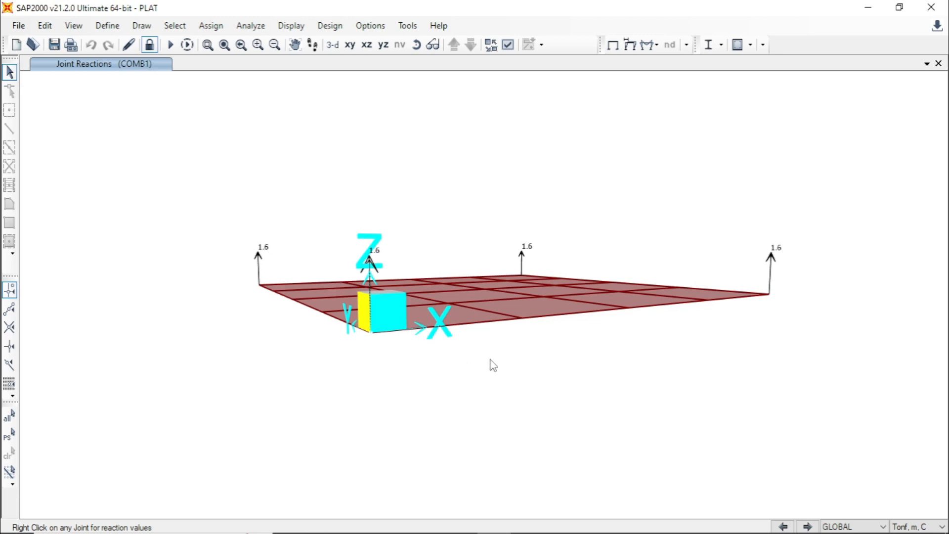
# - Switch to the XY plan view and display the MMin resultant shell forces for the DEAD case
pyautogui.click(348, 45)
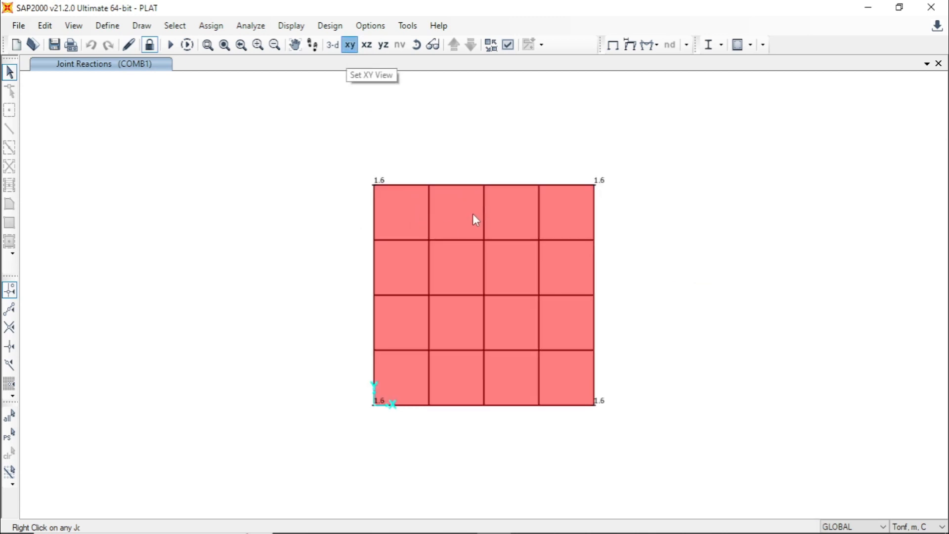
pyautogui.click(291, 25)
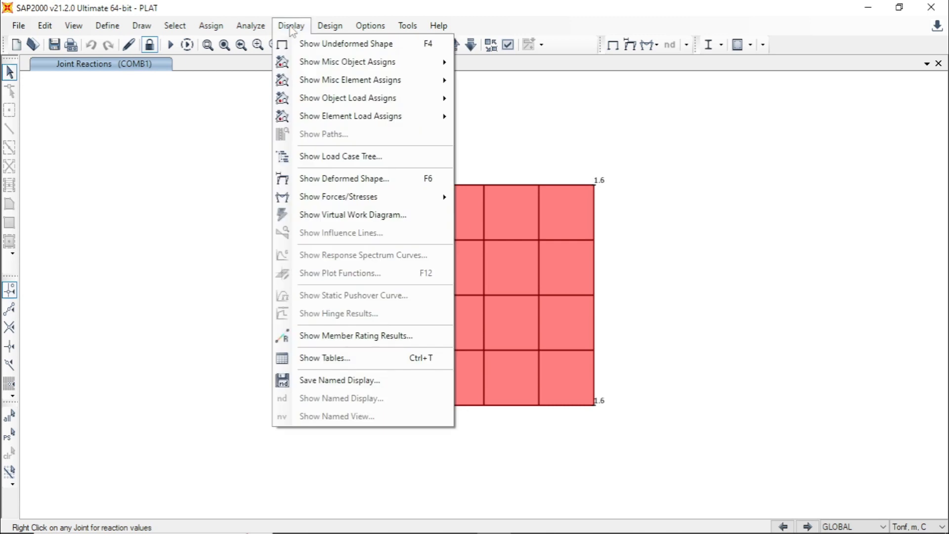
pyautogui.moveTo(331, 198)
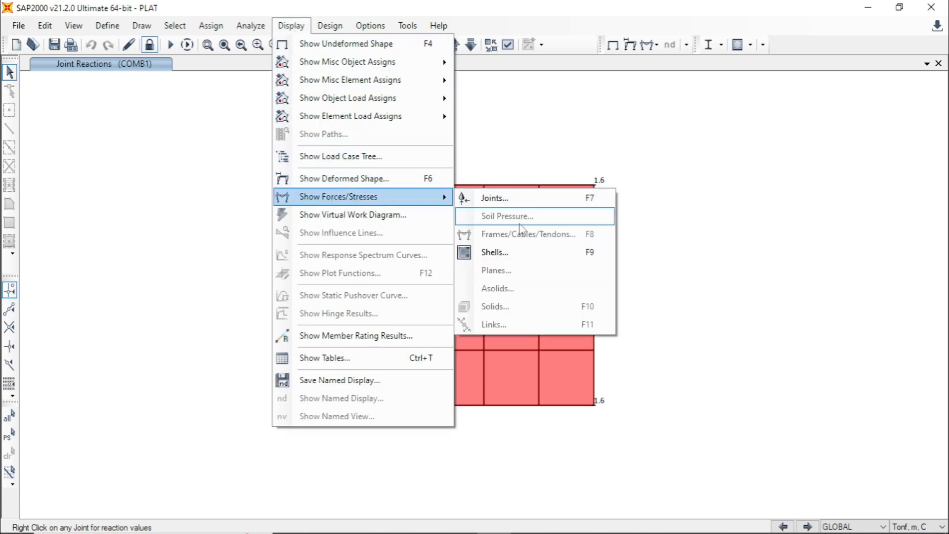
pyautogui.click(602, 263)
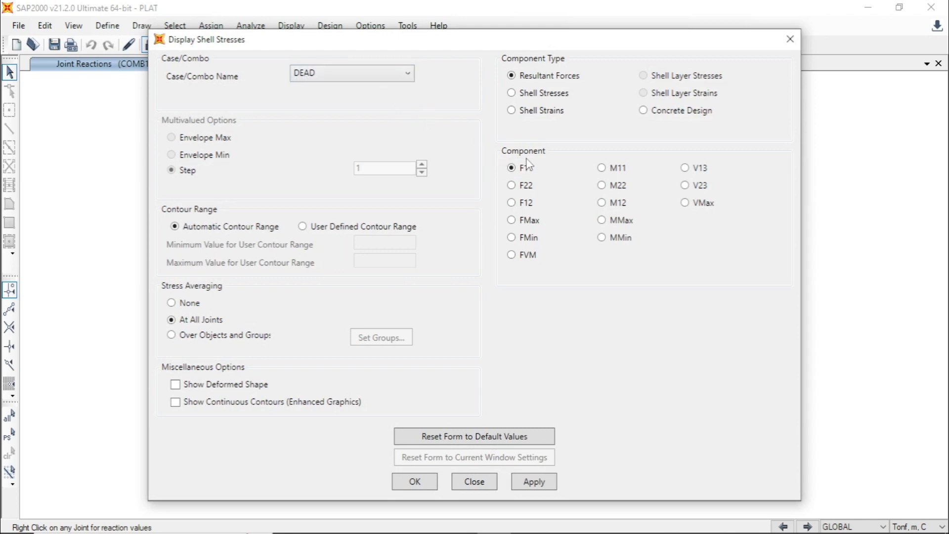
pyautogui.click(602, 239)
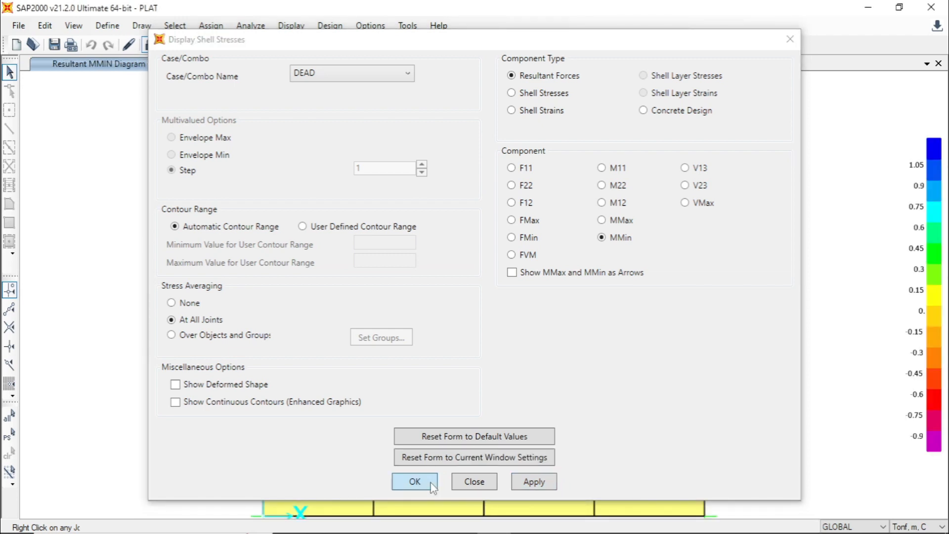
pyautogui.click(415, 482)
pyautogui.moveTo(346, 296)
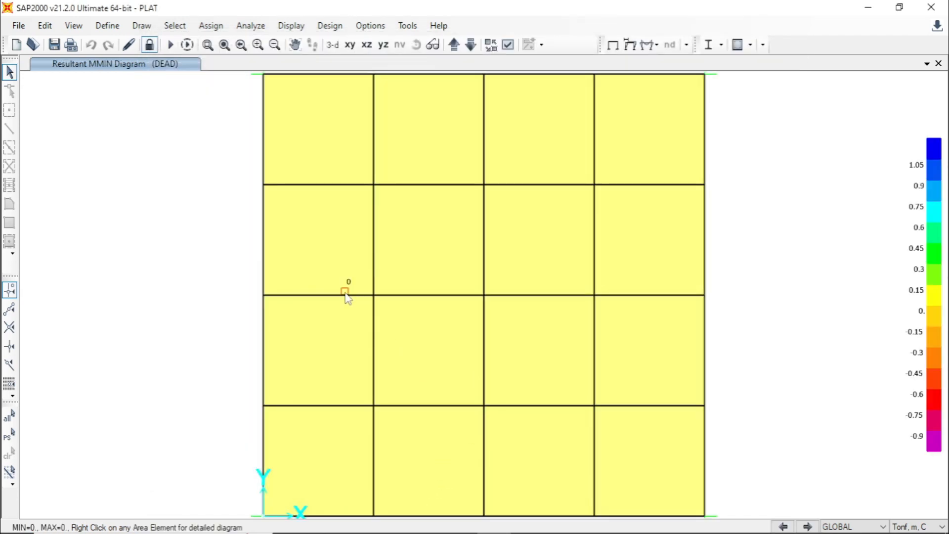
pyautogui.scroll(-2, 346, 297)
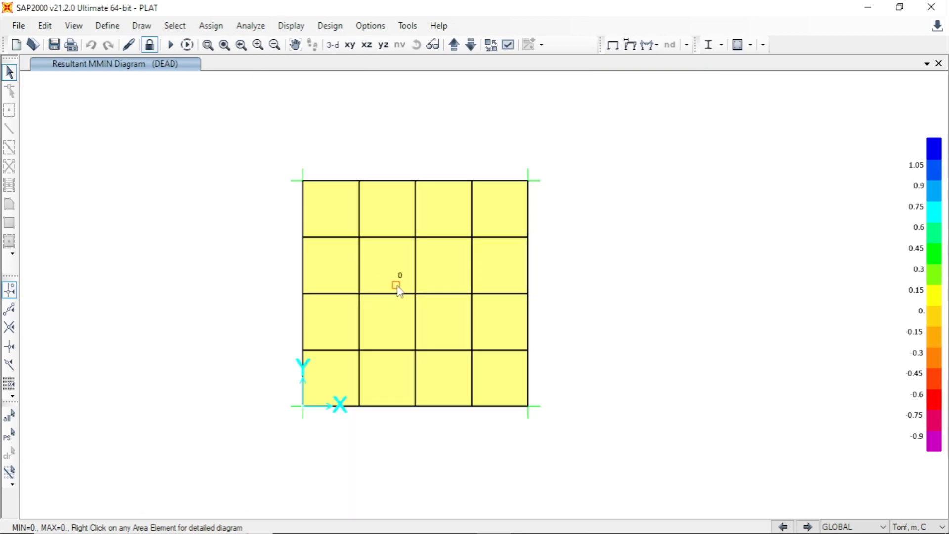
pyautogui.moveTo(402, 289)
# - Display the MMin resultant shell force contours for the HIDUP load case
pyautogui.click(299, 29)
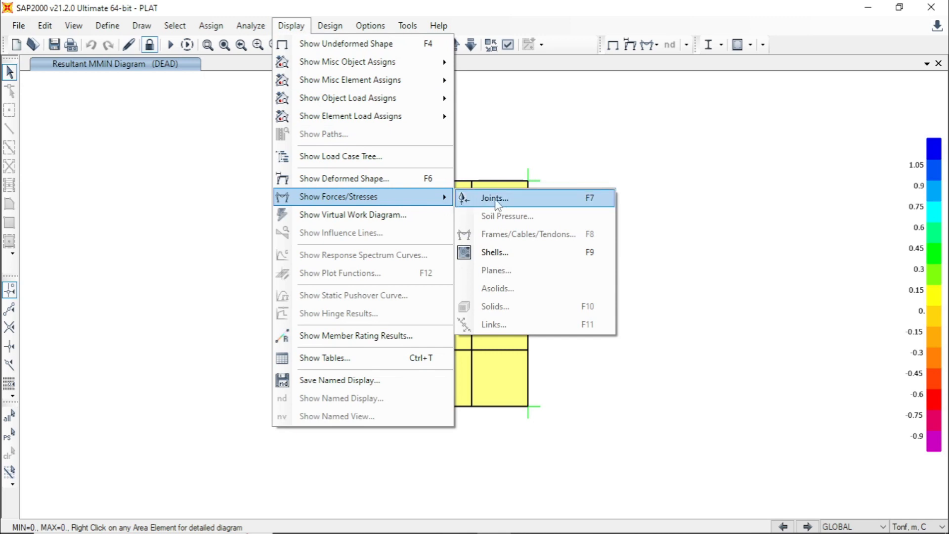
pyautogui.click(539, 252)
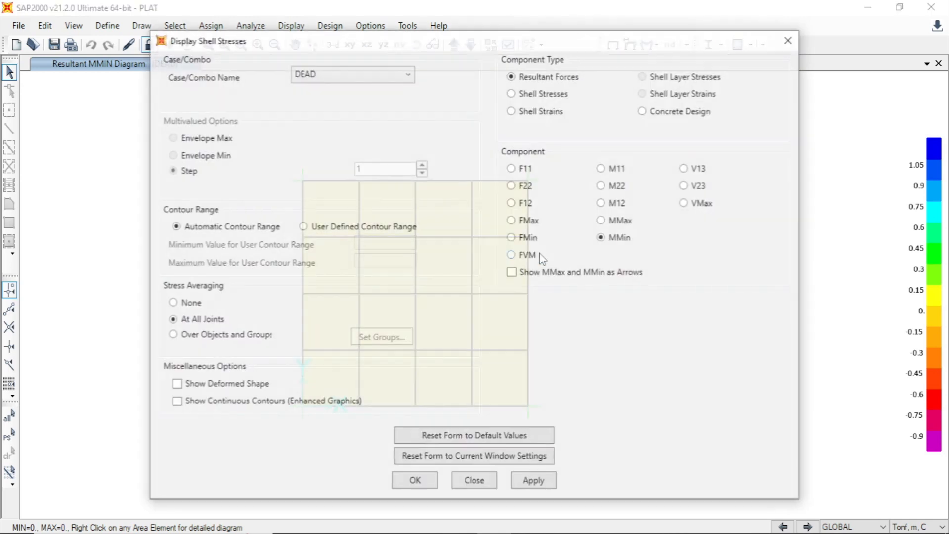
pyautogui.click(398, 78)
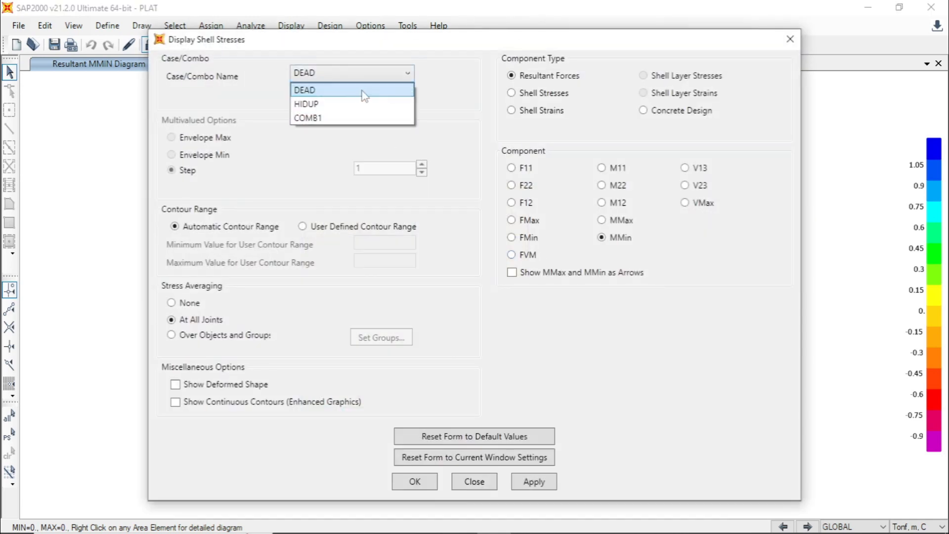
pyautogui.click(351, 104)
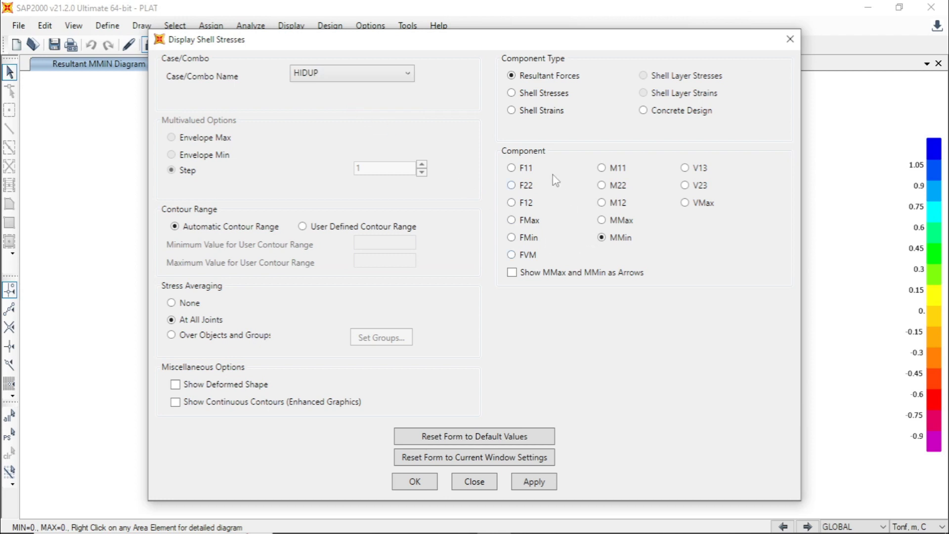
pyautogui.click(537, 483)
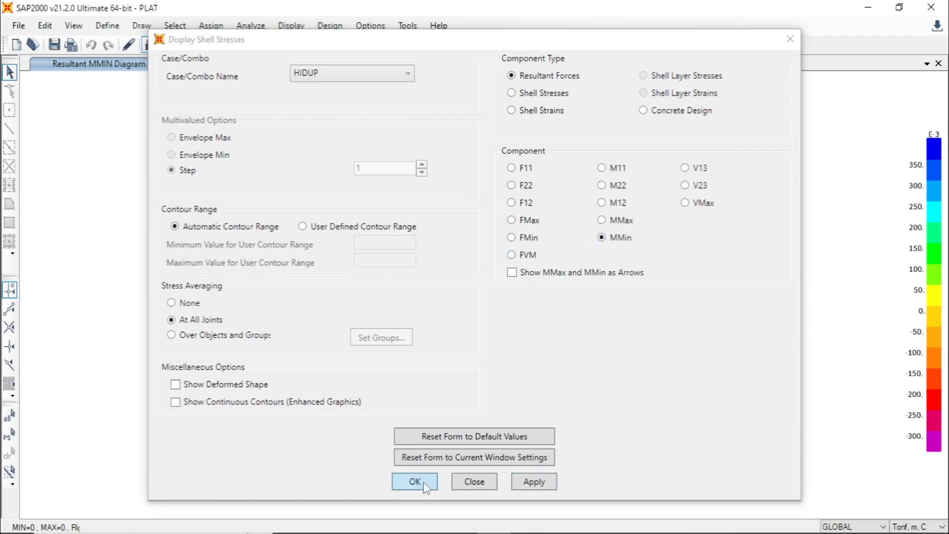
pyautogui.click(415, 481)
pyautogui.moveTo(449, 379)
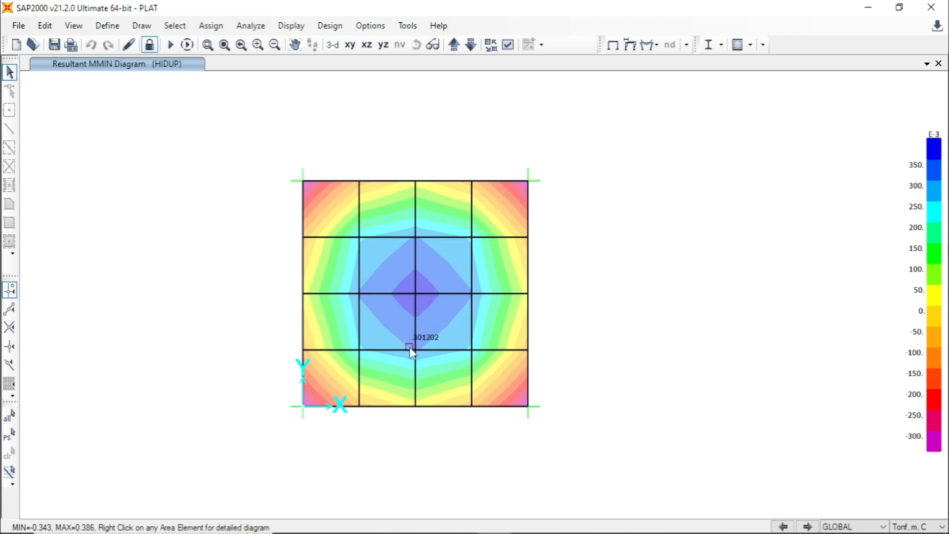
# - Examine the HIDUP MMin contour values at the plate's centre, mesh lines, edges and corners
pyautogui.scroll(2, 409, 347)
pyautogui.moveTo(520, 278); pyautogui.dragTo(521, 317, button='middle')
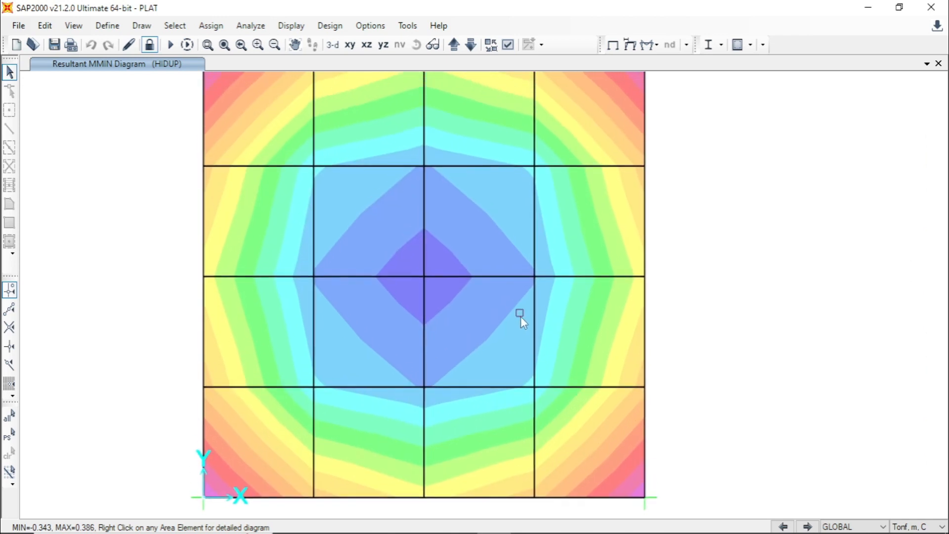
pyautogui.scroll(-2, 502, 320)
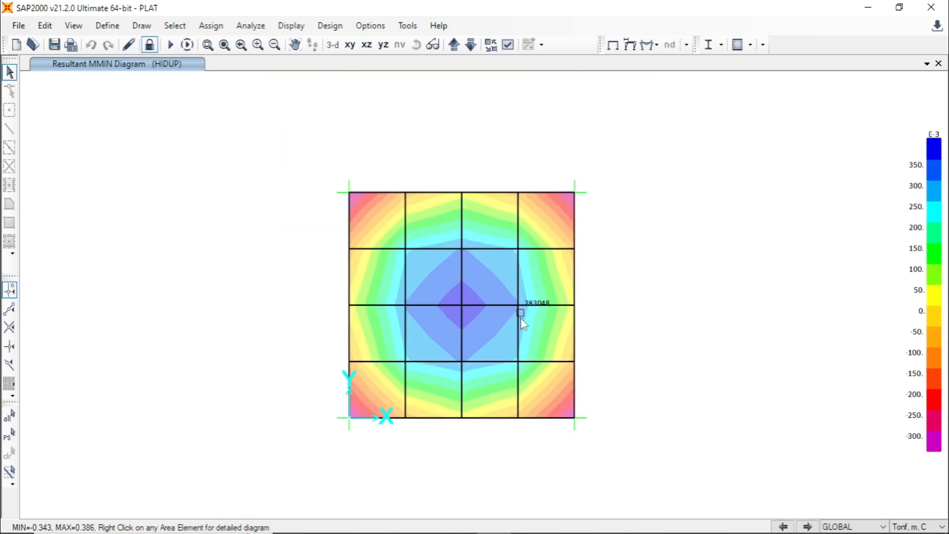
pyautogui.moveTo(573, 417)
pyautogui.moveTo(491, 352)
pyautogui.moveTo(468, 335)
pyautogui.moveTo(435, 298)
pyautogui.scroll(3, 438, 298)
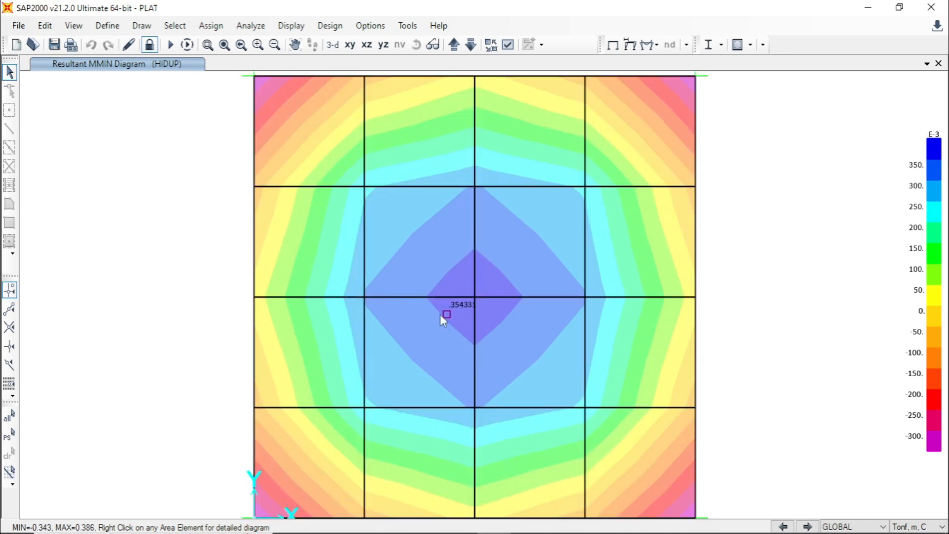
pyautogui.moveTo(273, 273)
pyautogui.moveTo(300, 251)
pyautogui.moveTo(386, 252)
pyautogui.scroll(-3, 245, 357)
pyautogui.moveTo(330, 268)
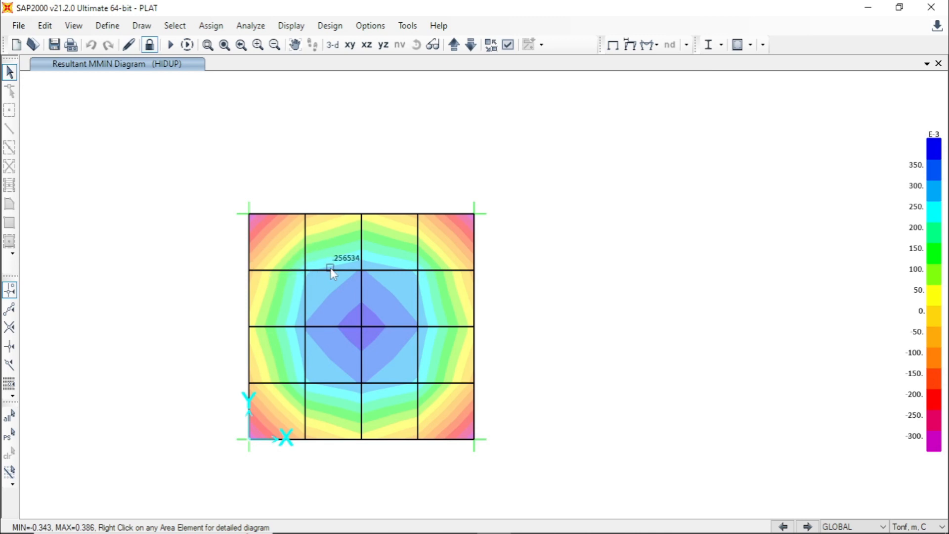
pyautogui.moveTo(324, 388); pyautogui.dragTo(387, 389, button='middle')
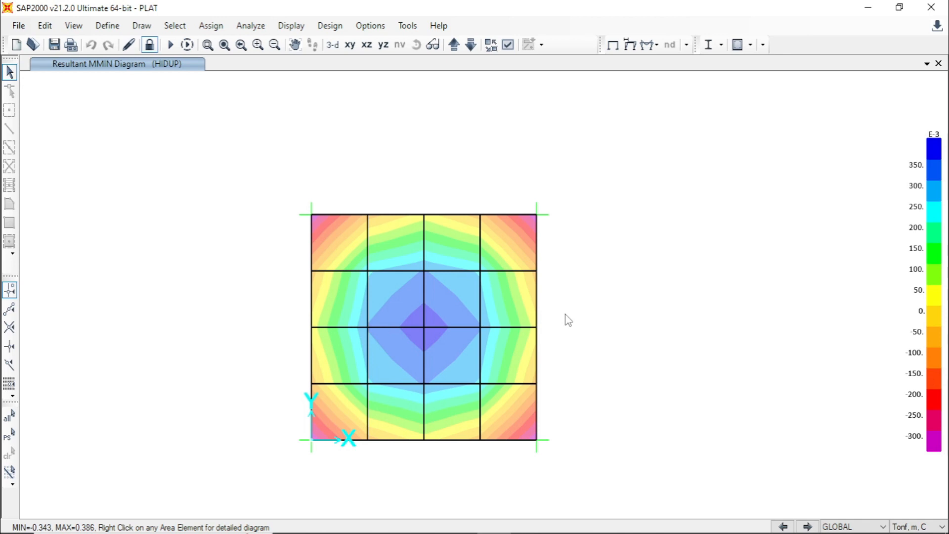
# - Display the MMin resultant shell force contours for COMB1 and read values across the plate
pyautogui.press('F9')
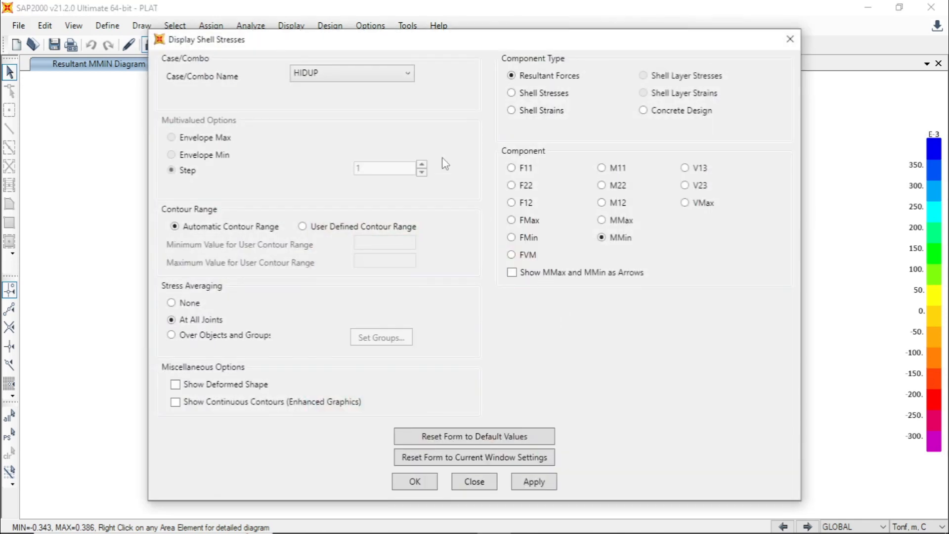
pyautogui.click(407, 74)
pyautogui.click(352, 118)
pyautogui.click(535, 482)
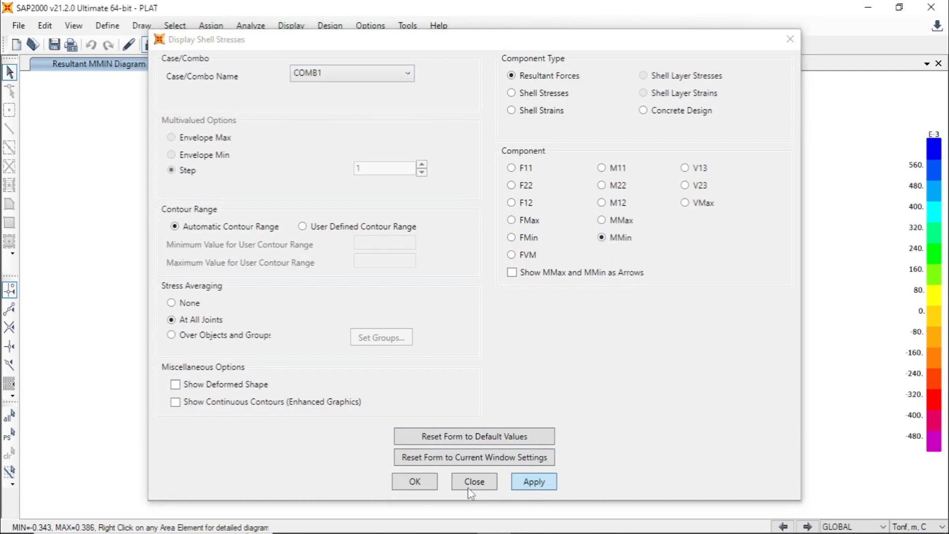
pyautogui.click(430, 485)
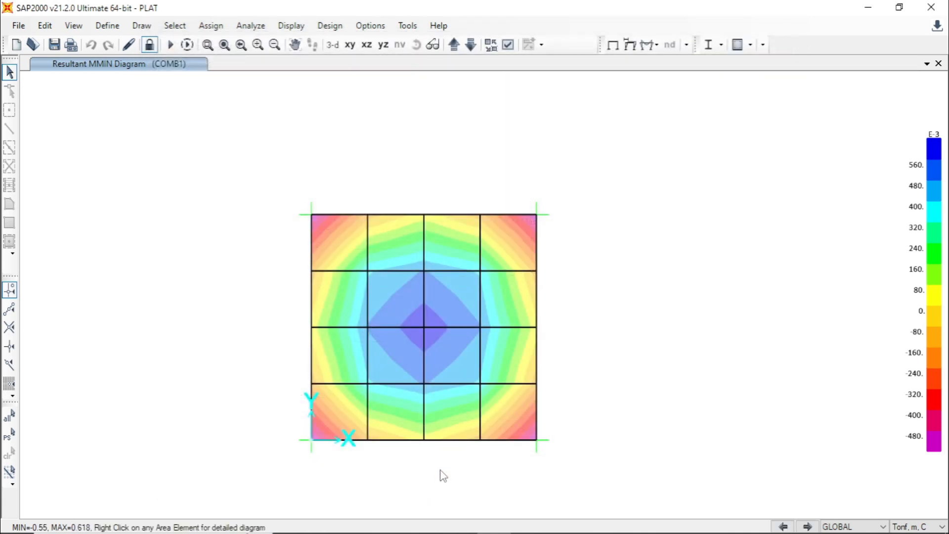
pyautogui.moveTo(435, 360)
pyautogui.moveTo(537, 329)
# - Switch to the PLAT SEDERHANA workbook in Excel and check the manual support reaction formulas for dead and live load
pyautogui.moveTo(543, 533)
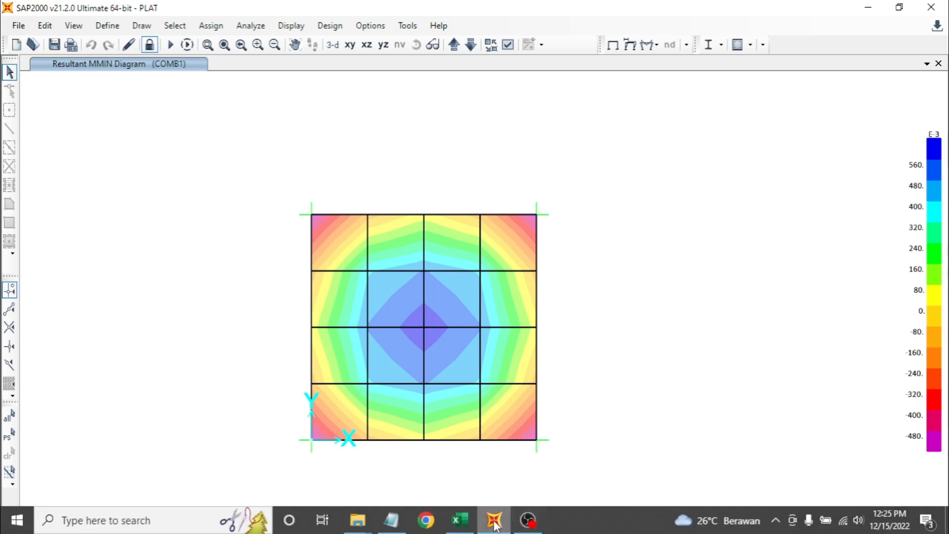
pyautogui.click(455, 524)
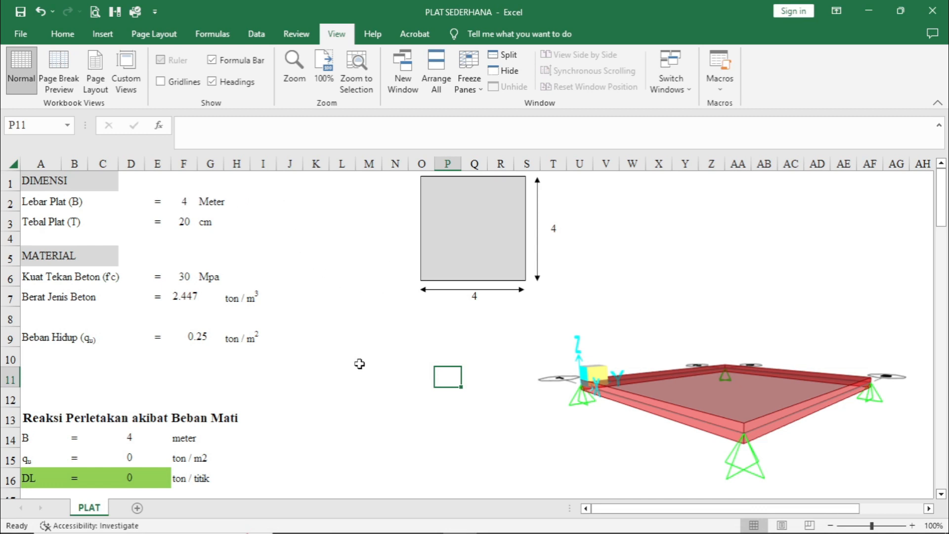
pyautogui.scroll(-3, 360, 365)
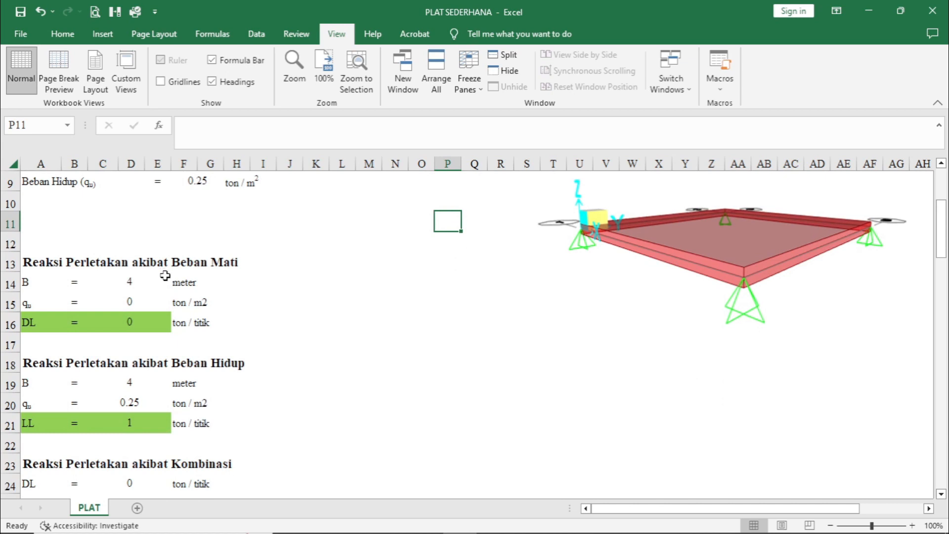
pyautogui.click(139, 318)
pyautogui.scroll(-2, 251, 316)
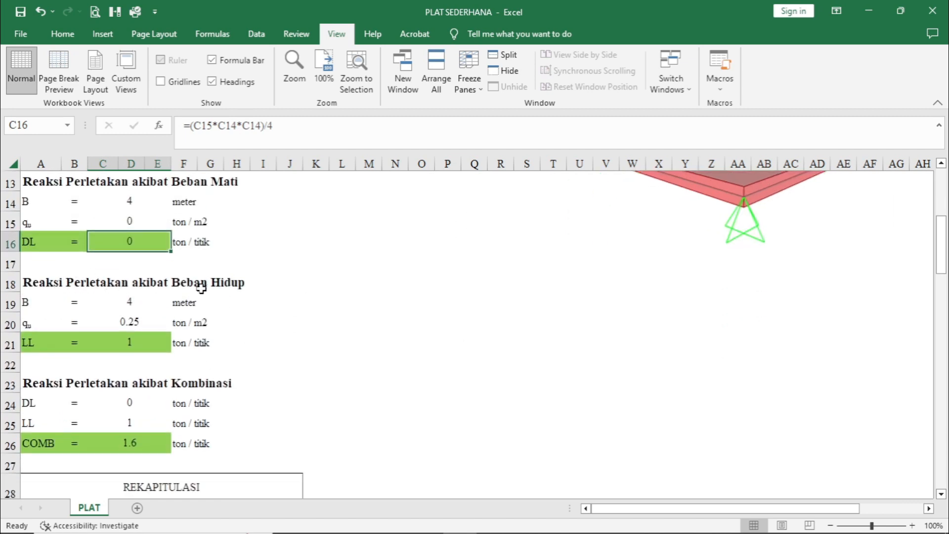
pyautogui.click(145, 323)
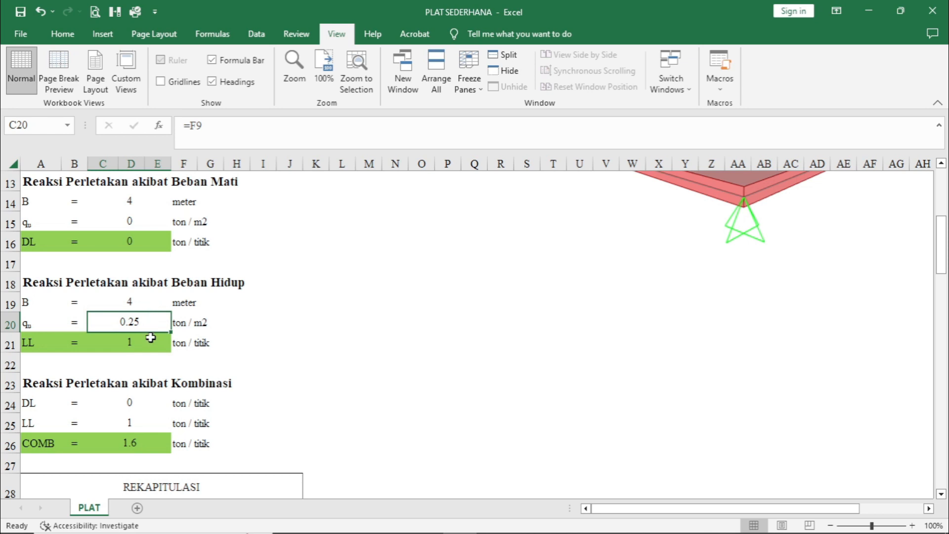
pyautogui.click(150, 339)
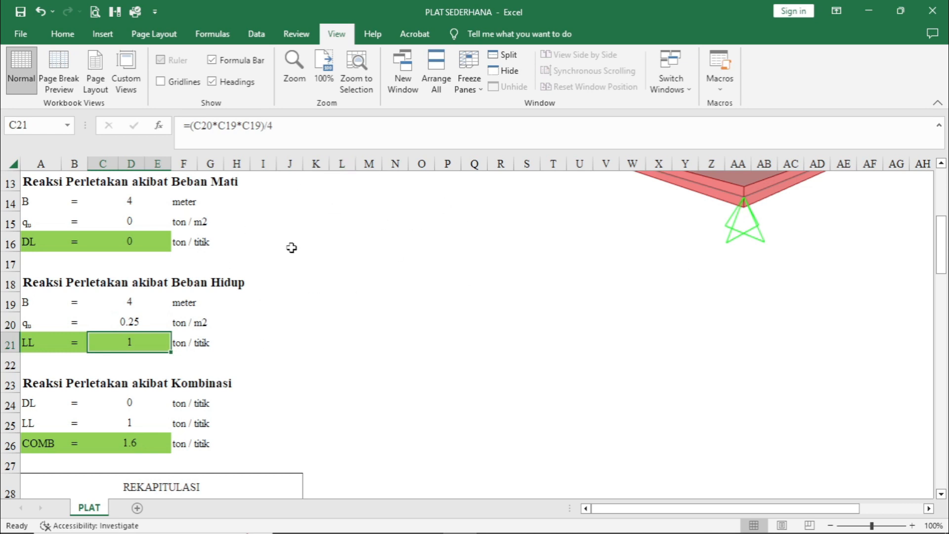
# - Check the COMB reaction formula and review the REKAPITULASI table comparing SAP and manual values
pyautogui.scroll(-2, 134, 344)
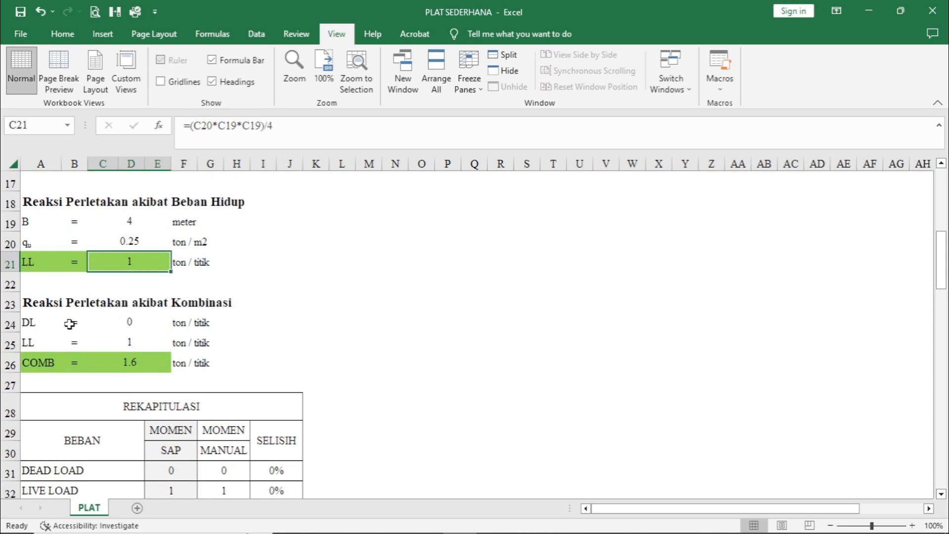
pyautogui.click(143, 361)
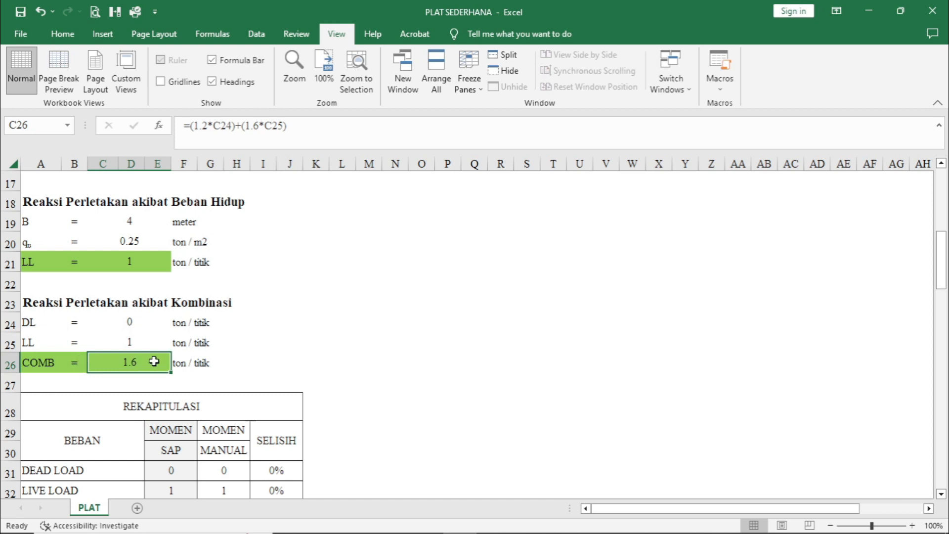
pyautogui.scroll(-2, 268, 373)
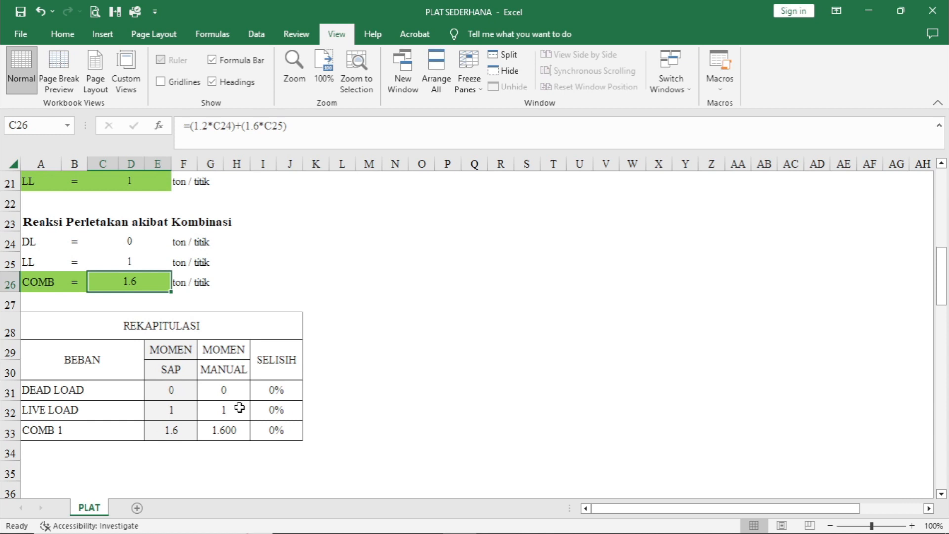
pyautogui.scroll(-3, 240, 403)
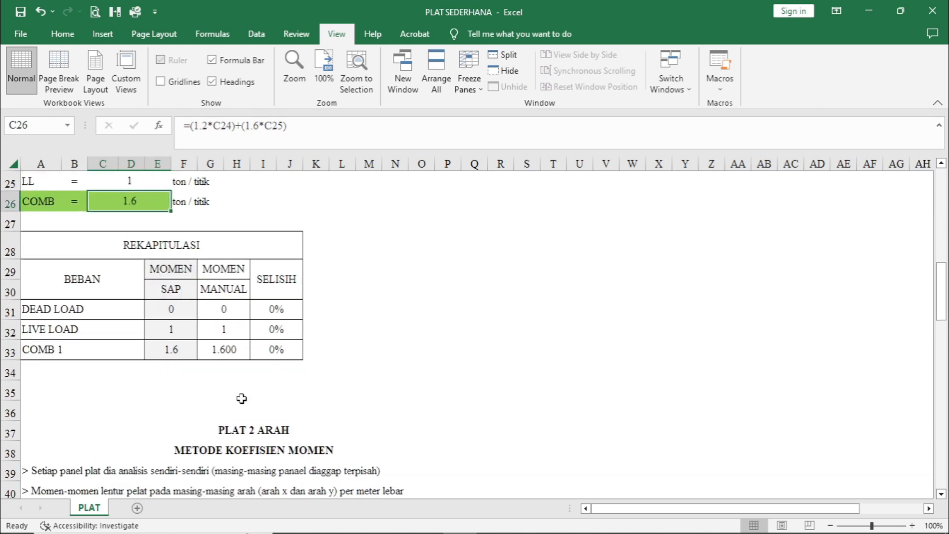
# - Correct the first note under METODE KOEFISIEN MOMEN to "> Setiap panel plat di analisis sendiri-sendiri (masing-masing panel dianggap terpisah)"
pyautogui.scroll(-2, 241, 399)
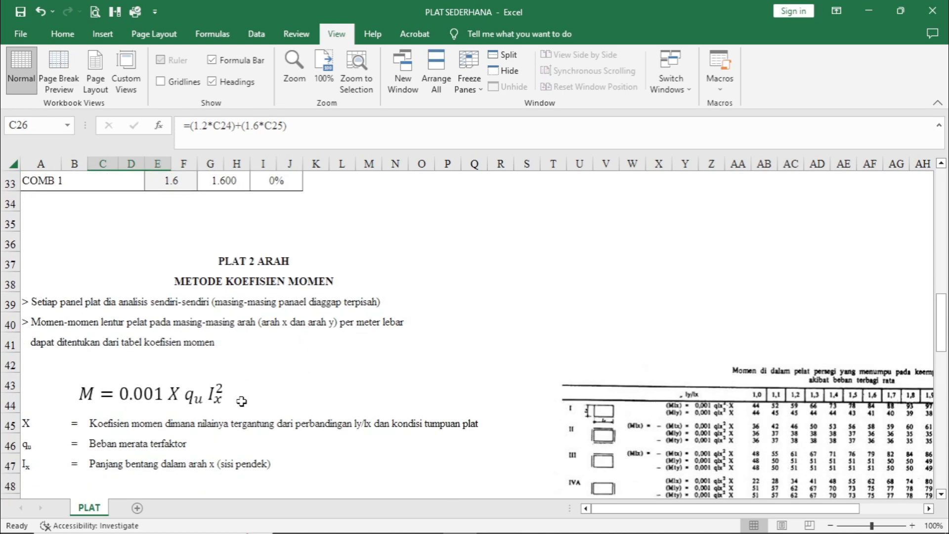
pyautogui.scroll(-2, 242, 401)
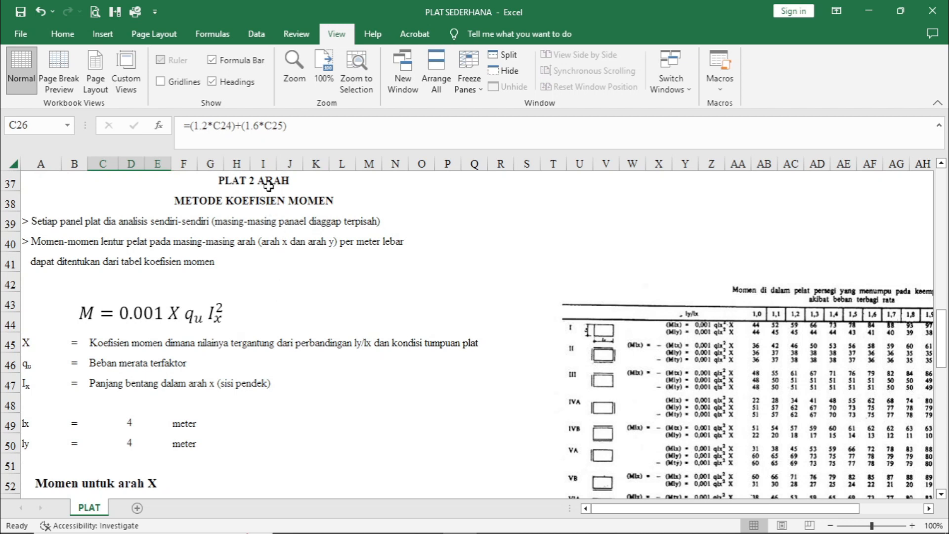
pyautogui.click(296, 186)
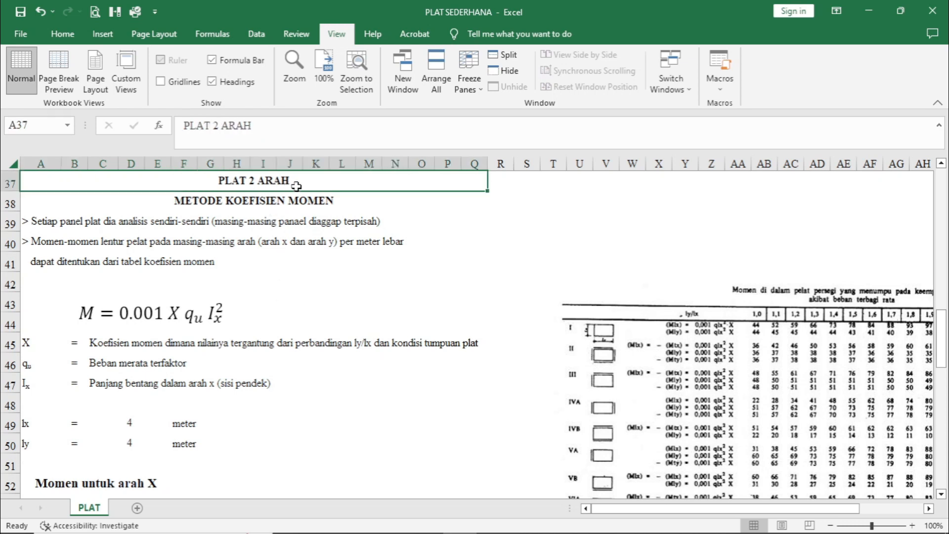
pyautogui.click(342, 208)
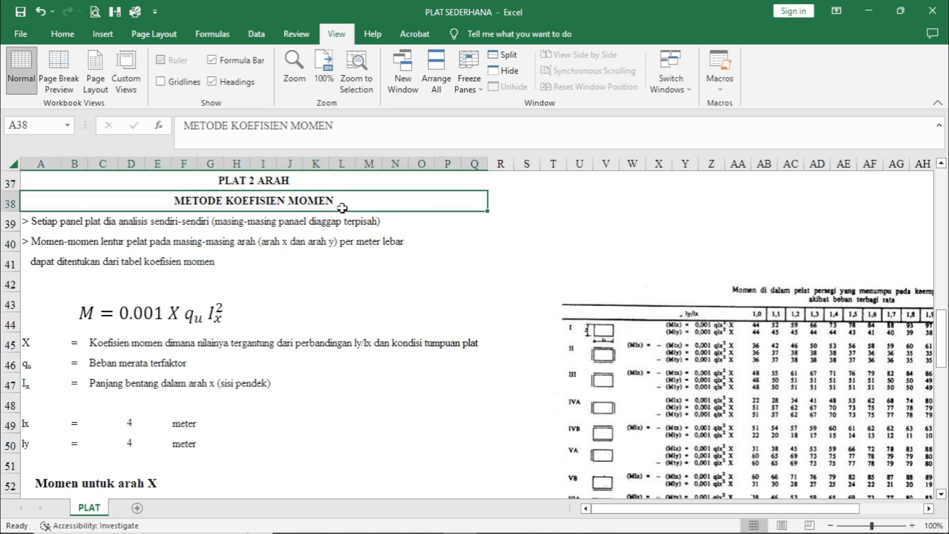
pyautogui.click(346, 220)
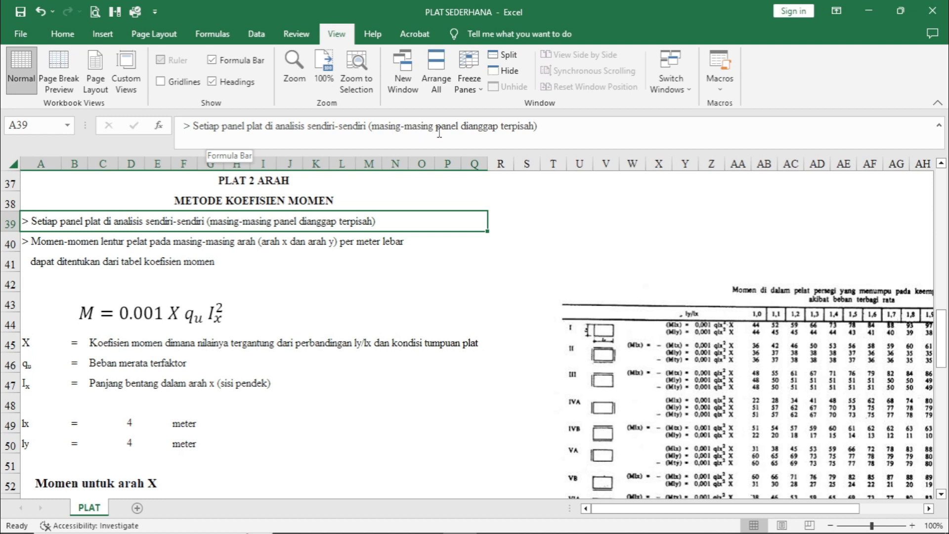
# - Read the note on bending moments per metre width and examine the moment coefficient table across its ly/lx columns
pyautogui.click(110, 242)
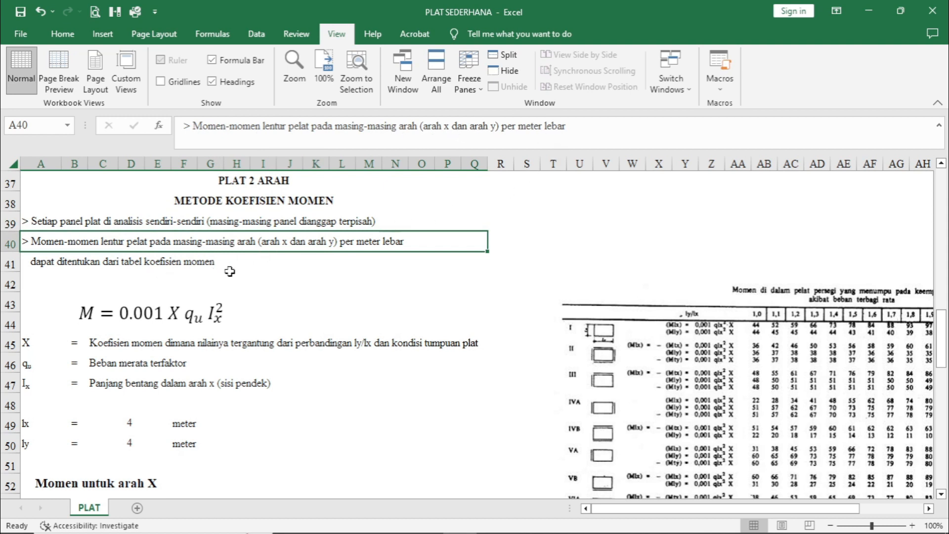
pyautogui.scroll(-2, 317, 302)
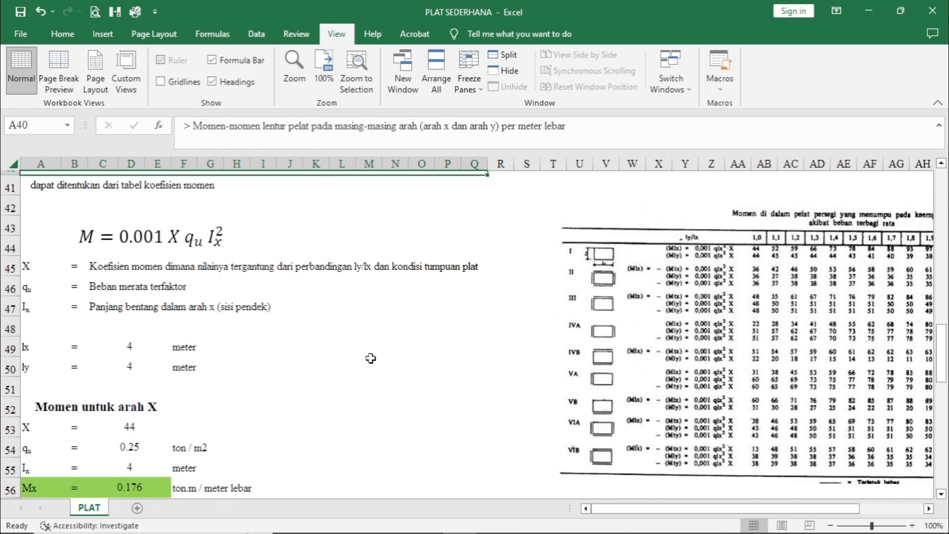
pyautogui.scroll(2, 535, 430)
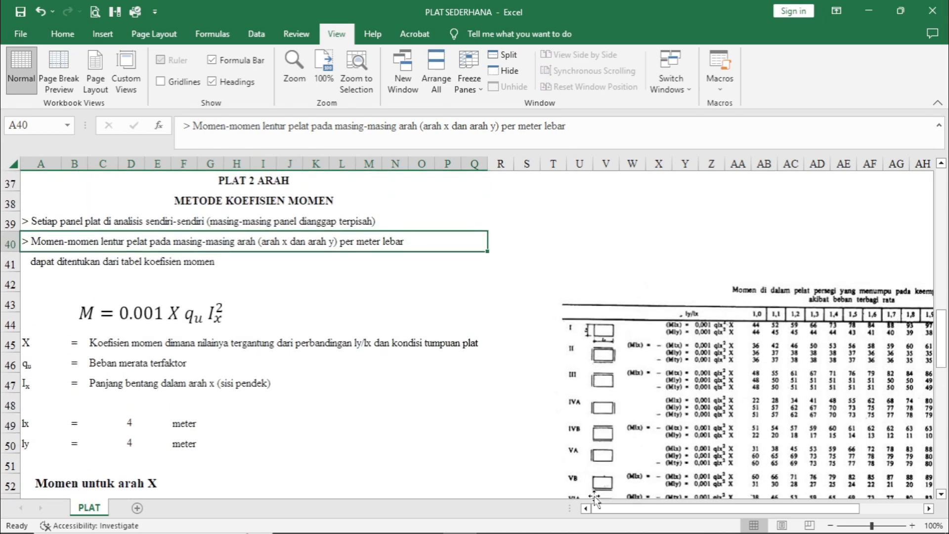
pyautogui.moveTo(609, 509); pyautogui.dragTo(658, 510)
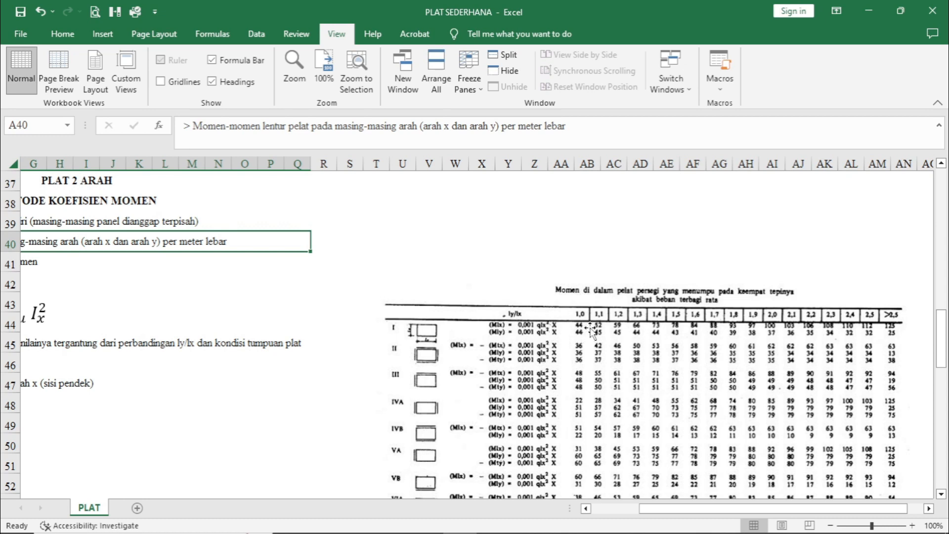
pyautogui.moveTo(665, 516); pyautogui.dragTo(617, 516)
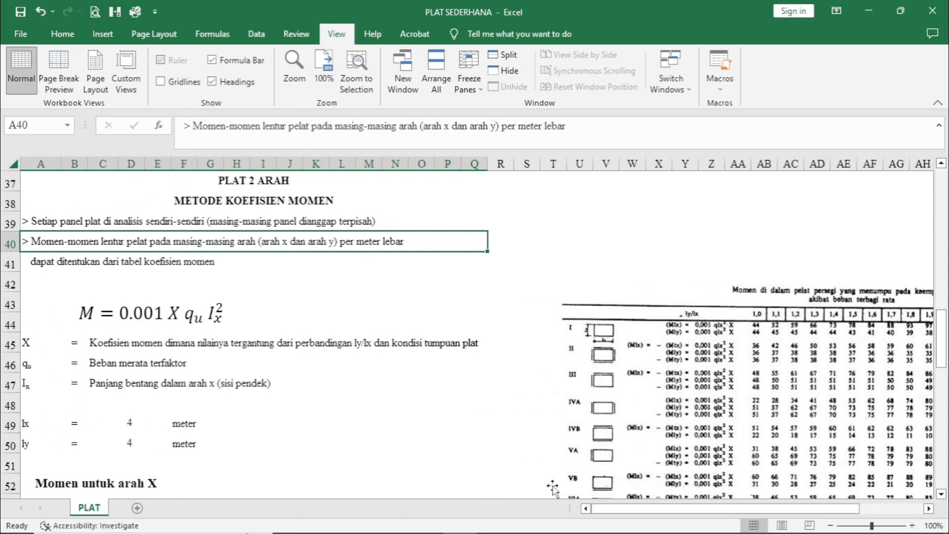
# - Review the coefficient-method inputs and moments for the X and Y directions, and check the My formula
pyautogui.scroll(-2, 330, 370)
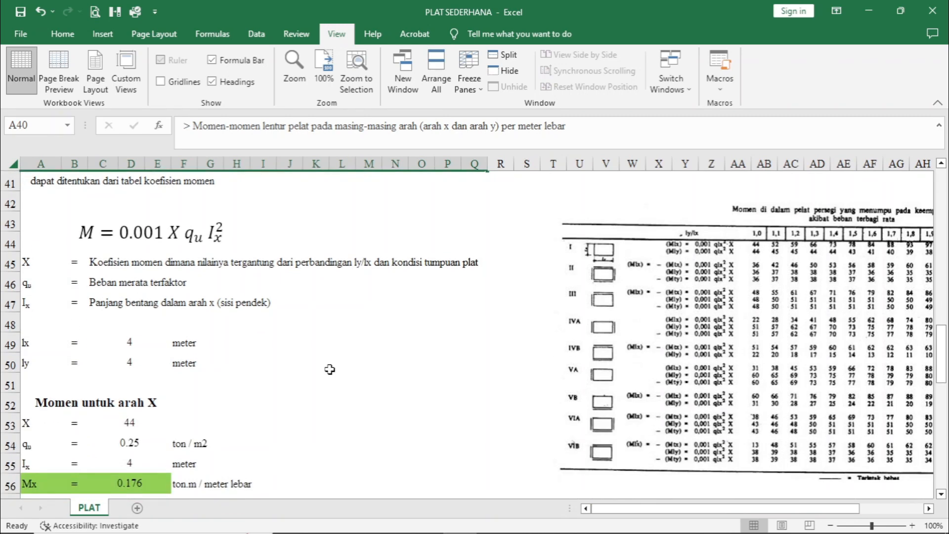
pyautogui.scroll(2, 330, 370)
pyautogui.scroll(-2, 328, 369)
pyautogui.scroll(-1, 212, 316)
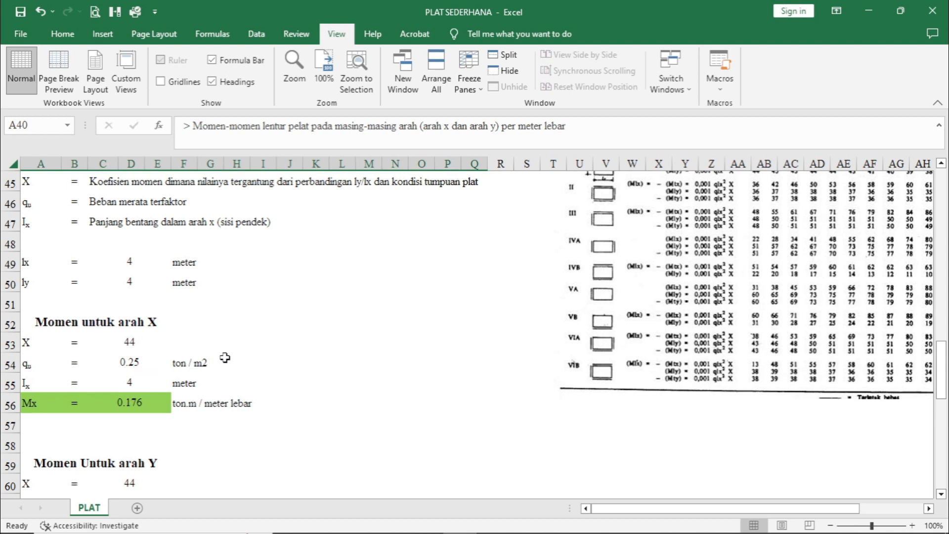
pyautogui.scroll(-1, 173, 339)
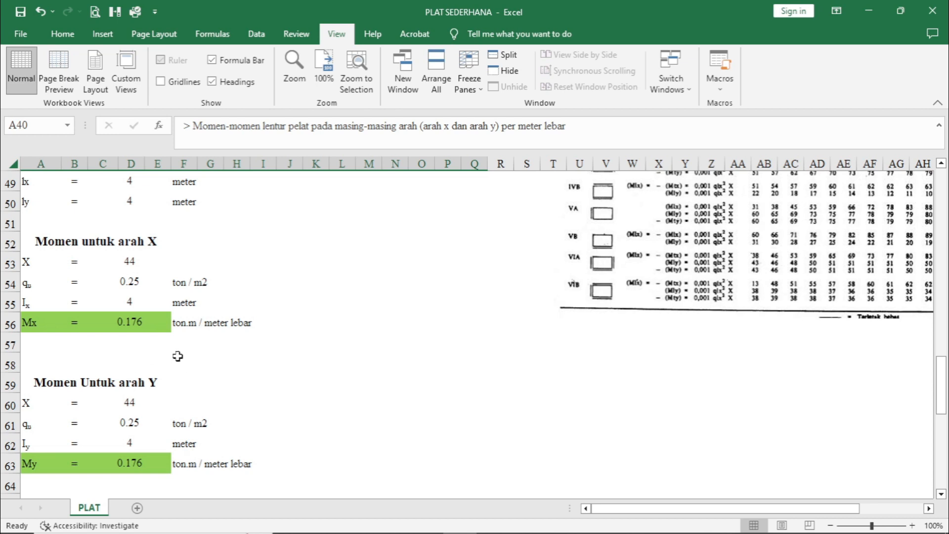
pyautogui.scroll(-2, 182, 359)
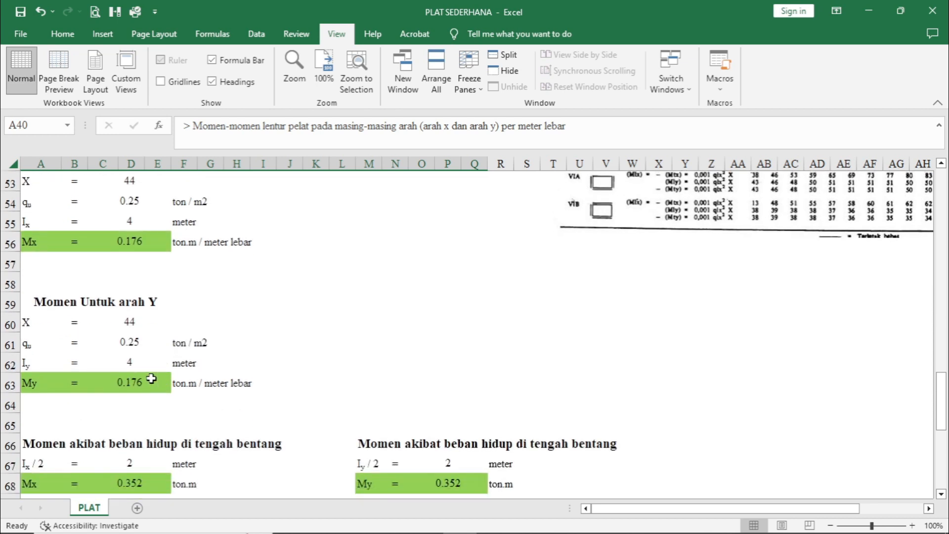
pyautogui.click(157, 382)
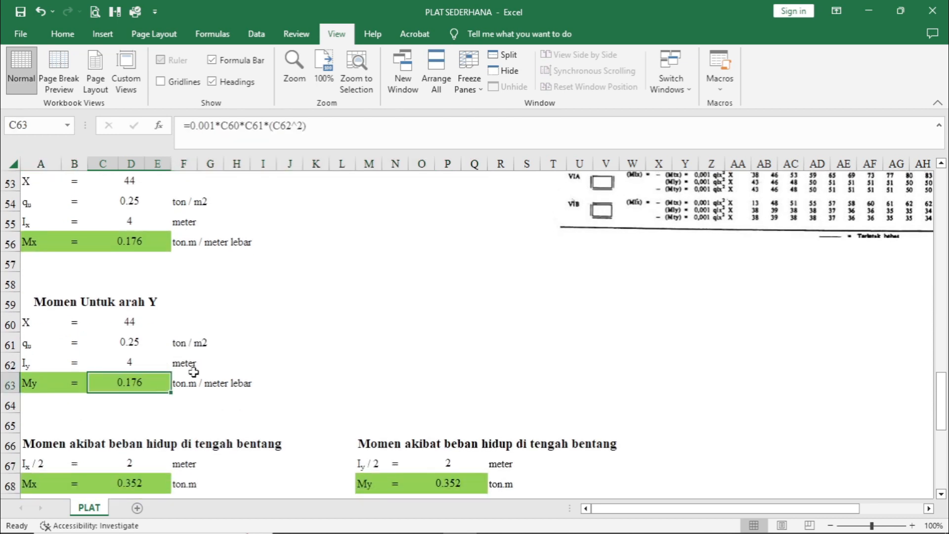
# - Check the half-span formula and the Mx and My formulas for the live load moment at midspan
pyautogui.scroll(-2, 207, 366)
pyautogui.scroll(-2, 240, 339)
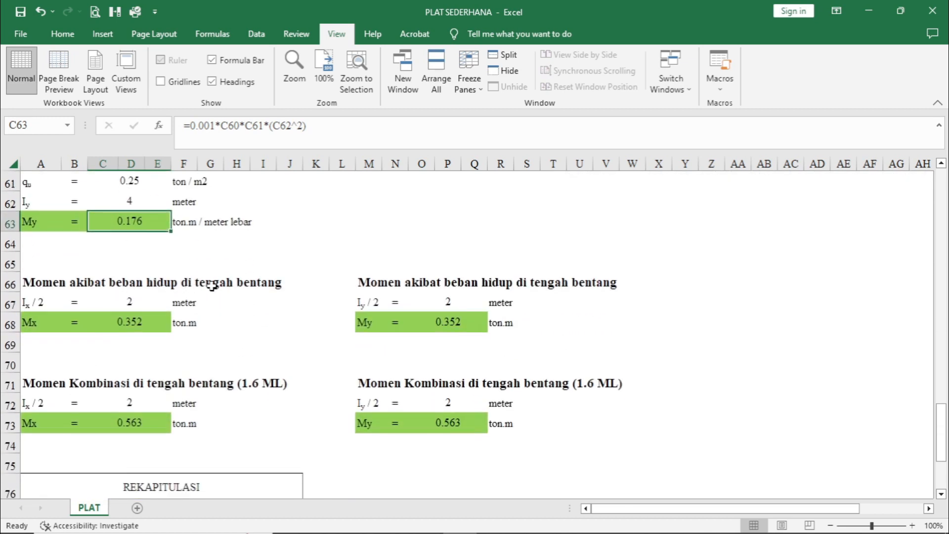
pyautogui.click(292, 284)
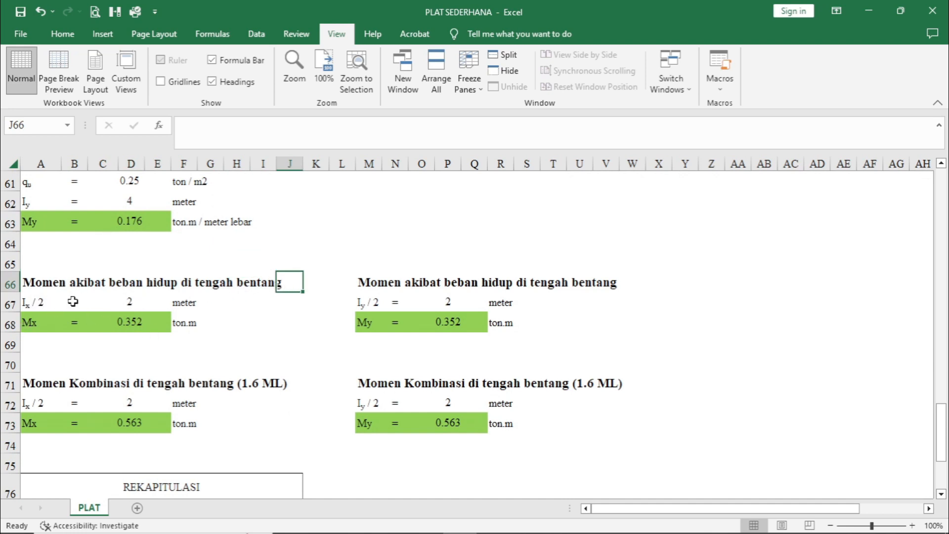
pyautogui.click(151, 302)
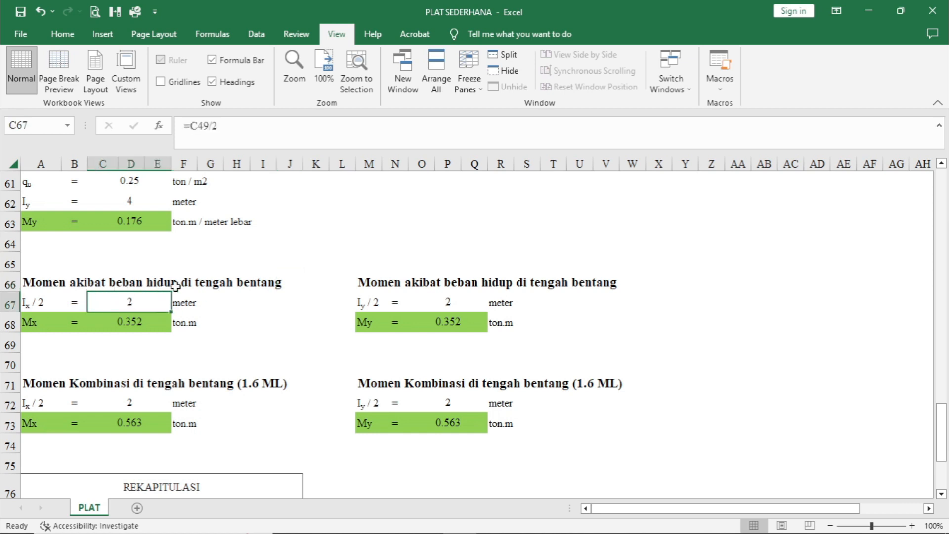
pyautogui.click(149, 324)
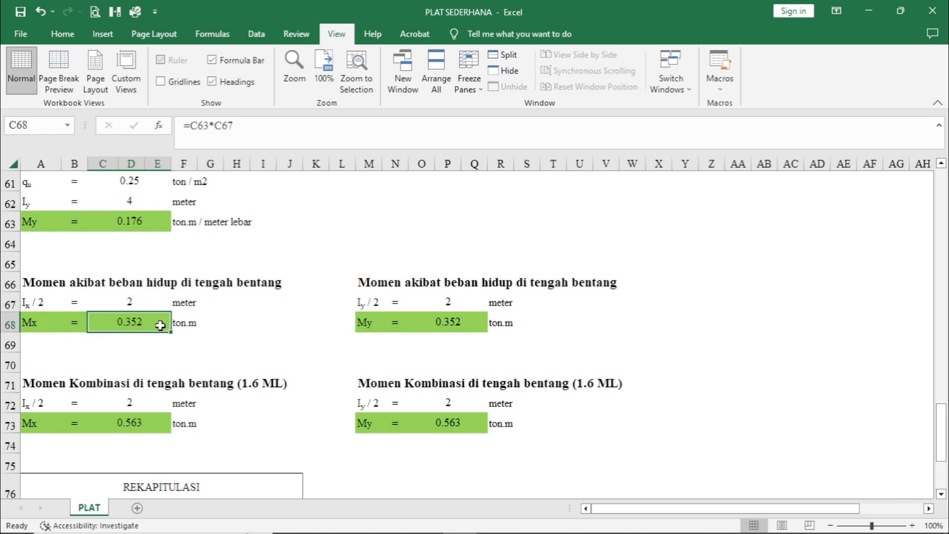
pyautogui.click(474, 326)
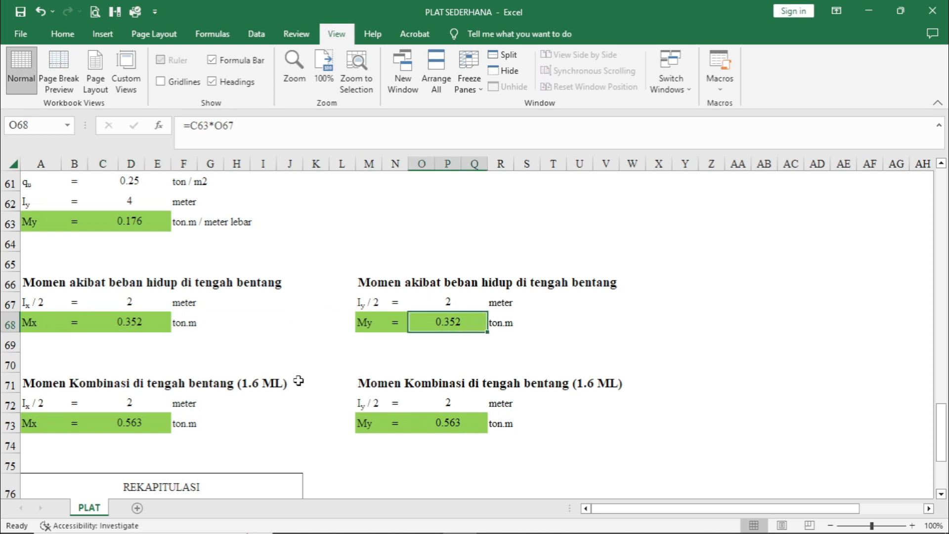
# - Review the midspan combination moments and compare SAP and manual moments for live load and COMB 1 in the REKAPITULASI table
pyautogui.scroll(-1, 296, 381)
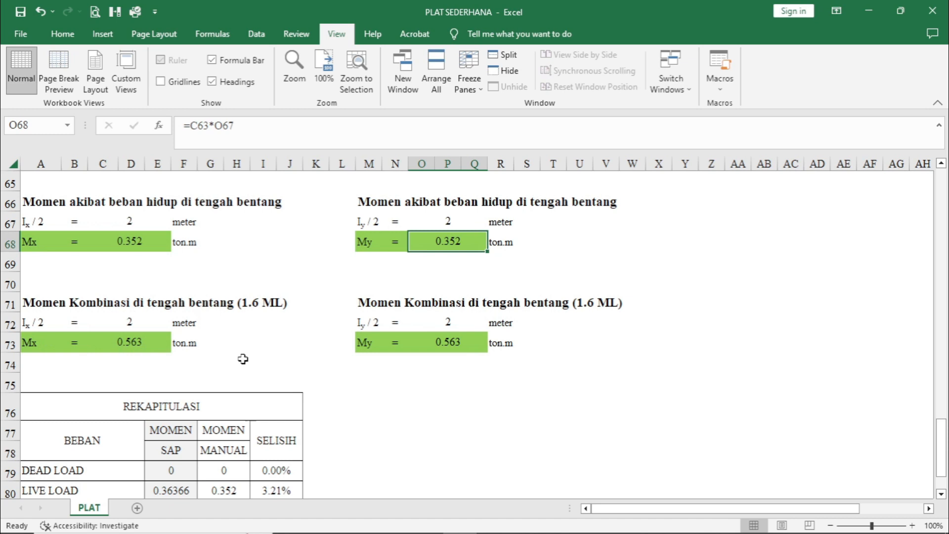
pyautogui.scroll(-2, 244, 356)
pyautogui.scroll(-2, 248, 360)
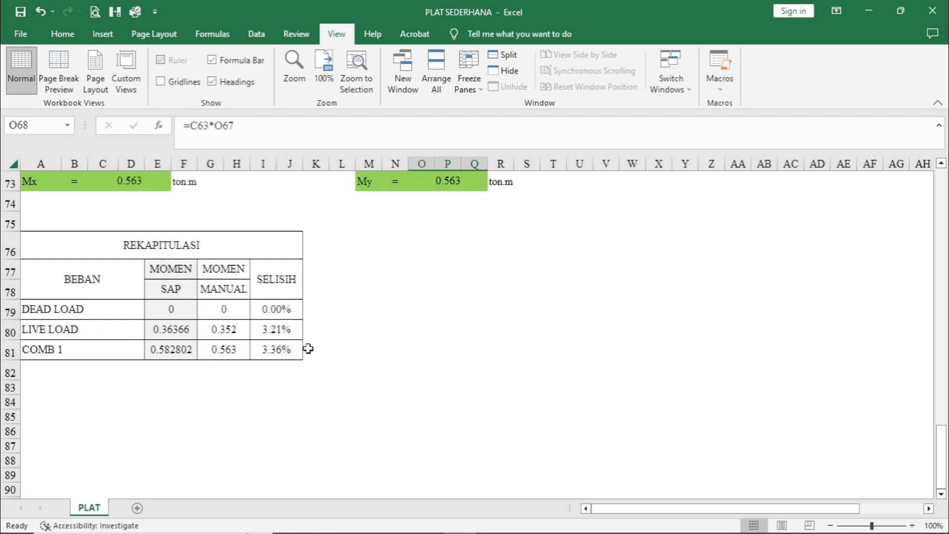
pyautogui.click(314, 330)
pyautogui.scroll(2, 354, 369)
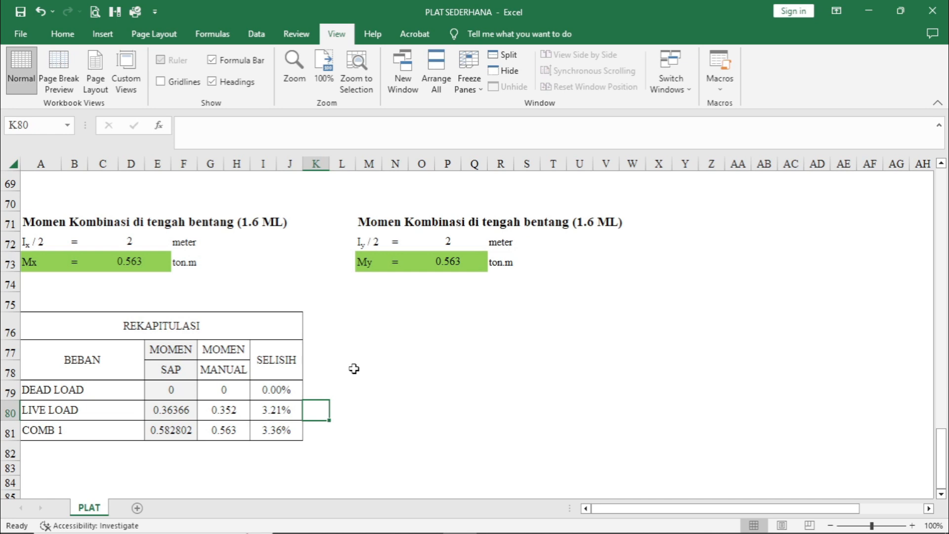
pyautogui.scroll(-2, 354, 369)
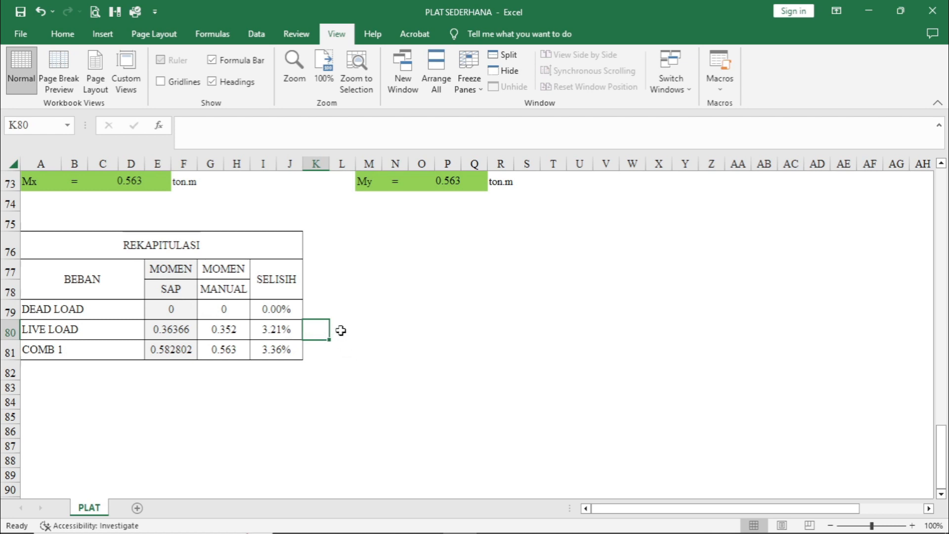
pyautogui.moveTo(341, 331); pyautogui.dragTo(341, 346)
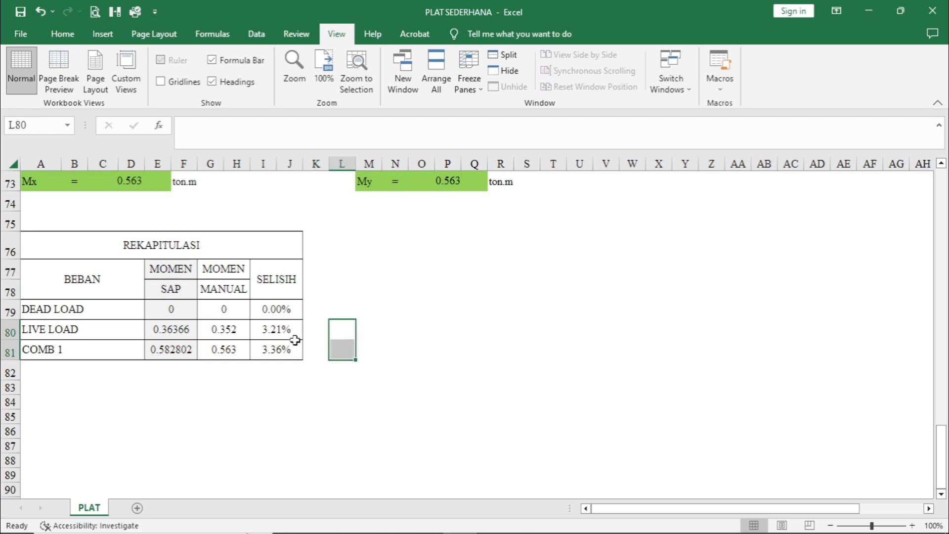